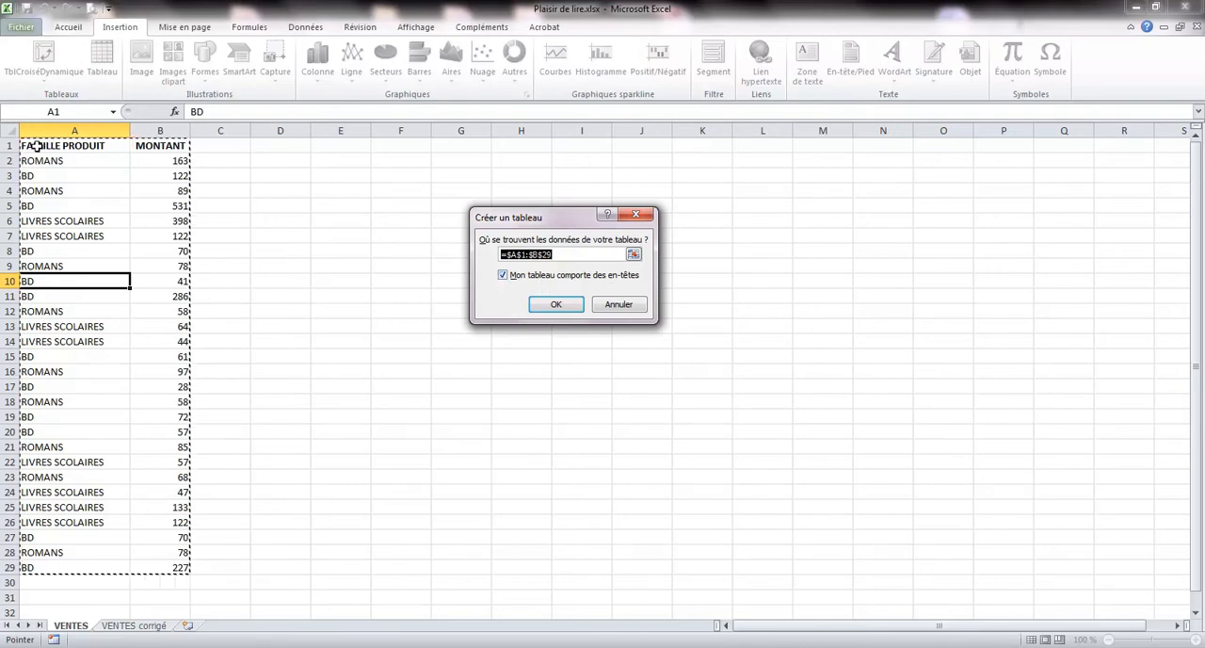
Create a table with headers from A1:B29 and try several table styles, settling on the blue gridded style in the Clair group.
click(556, 305)
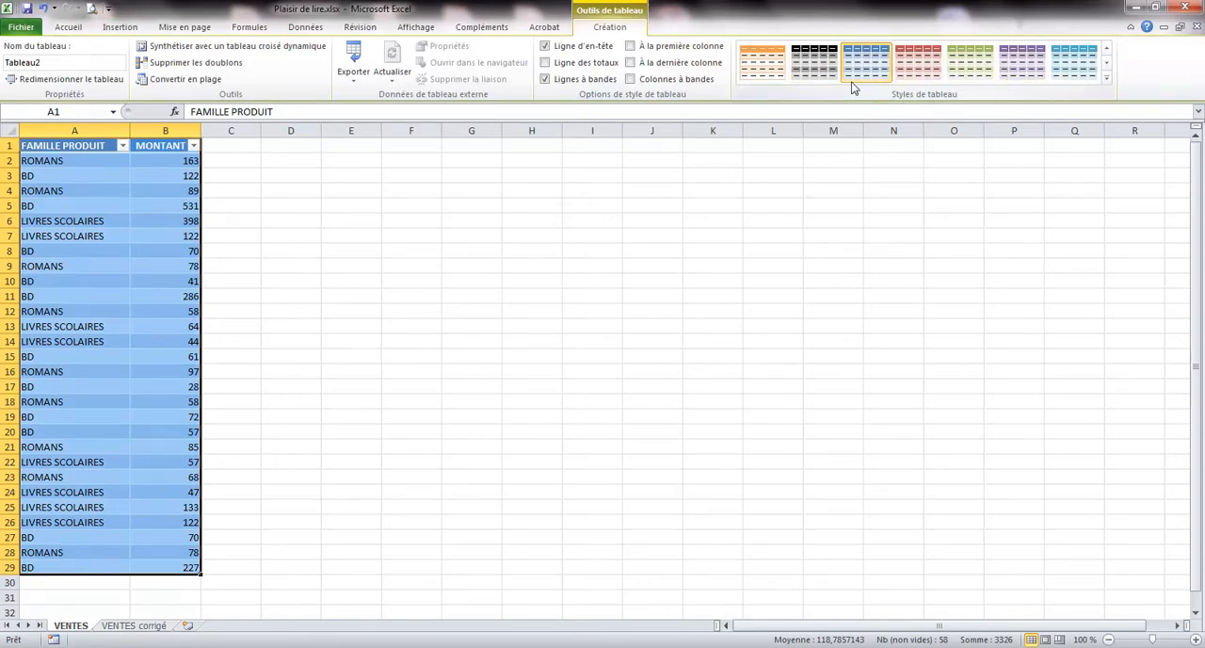
click(1108, 86)
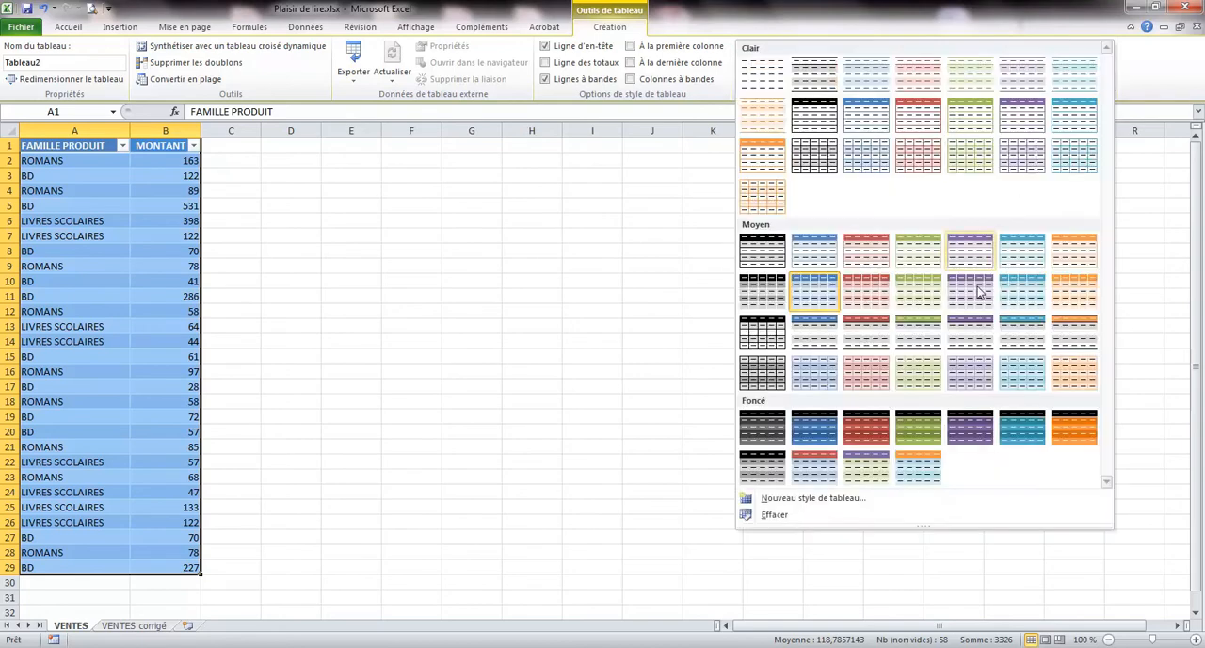
click(1043, 270)
click(1107, 85)
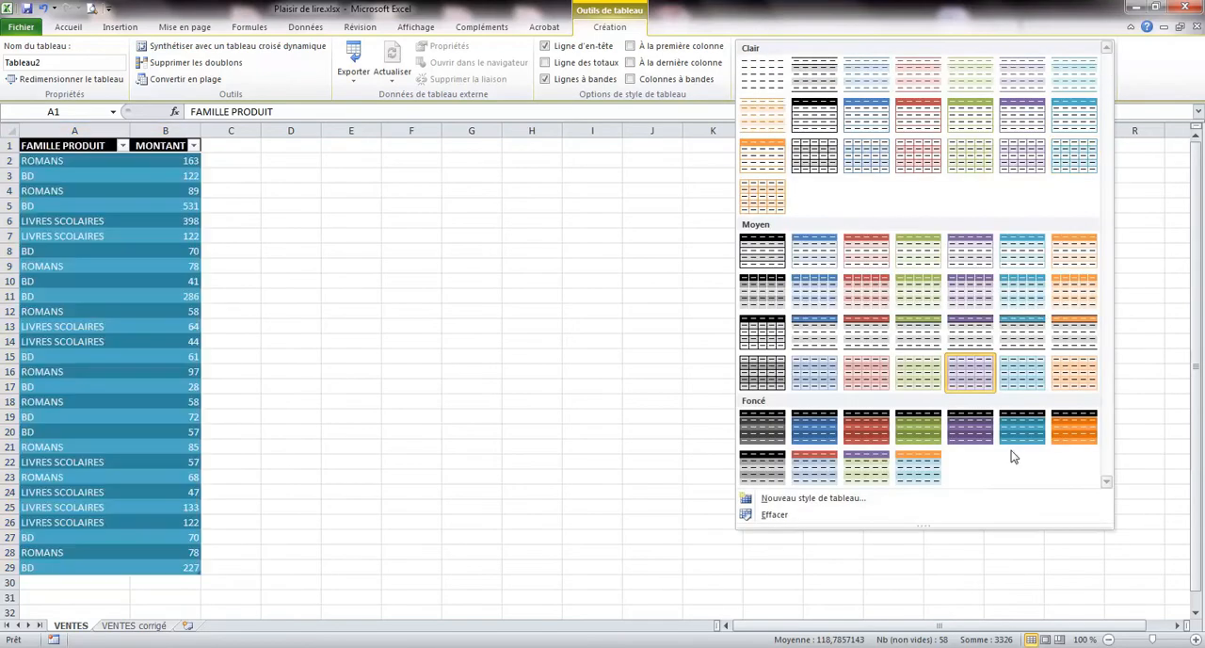
click(1028, 435)
click(1107, 83)
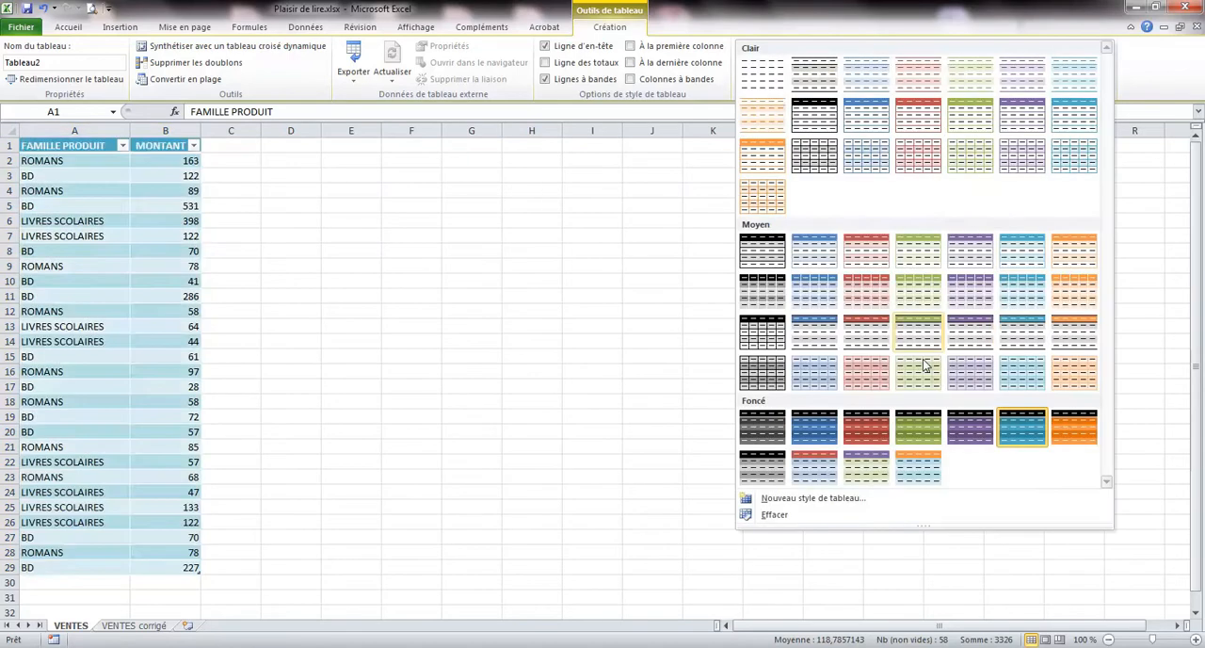
click(814, 428)
click(1107, 83)
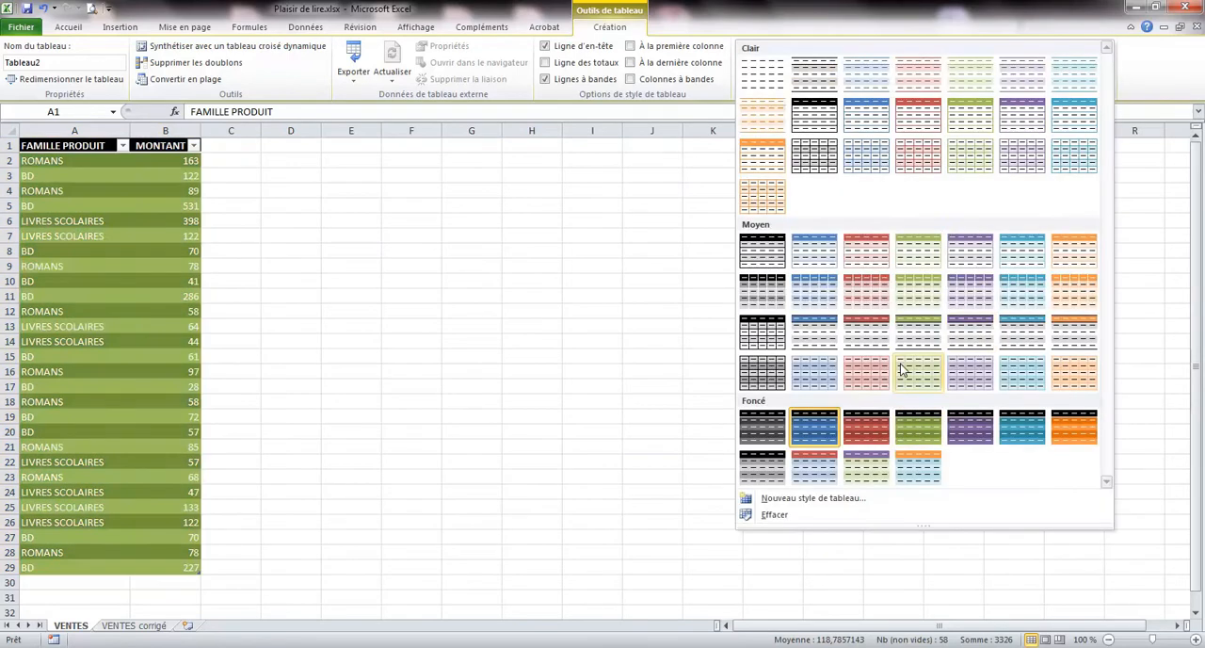
click(866, 158)
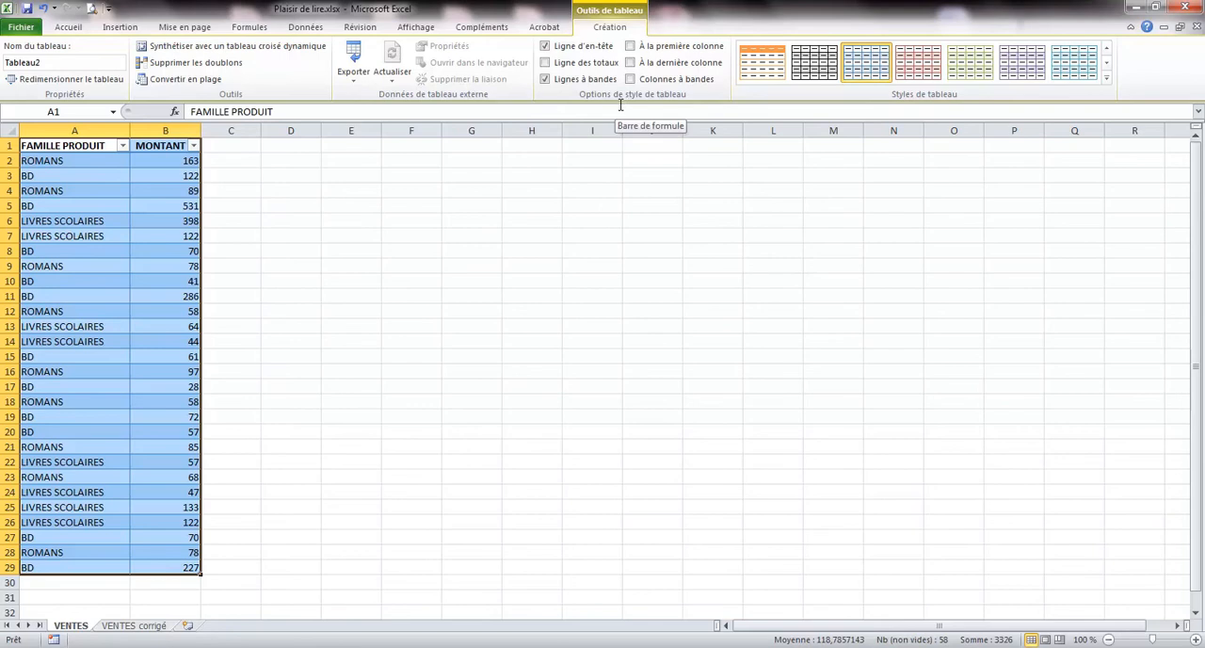
Switch the table's header row off and back on, and add a totals row.
click(545, 47)
click(545, 46)
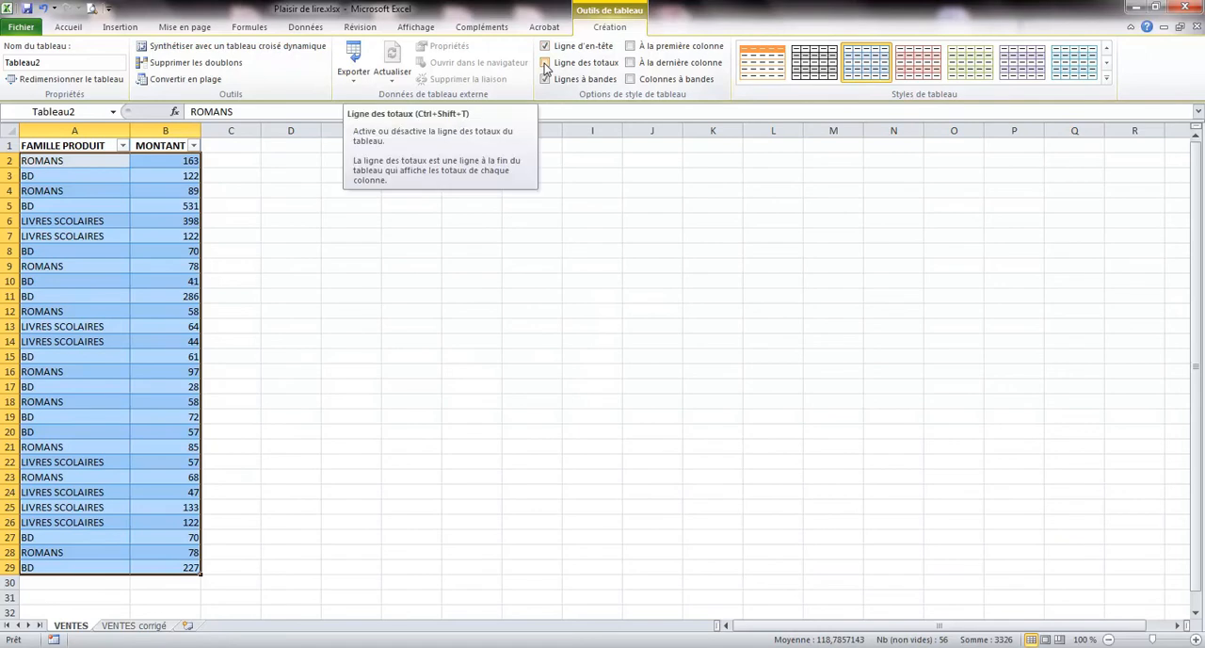
click(545, 63)
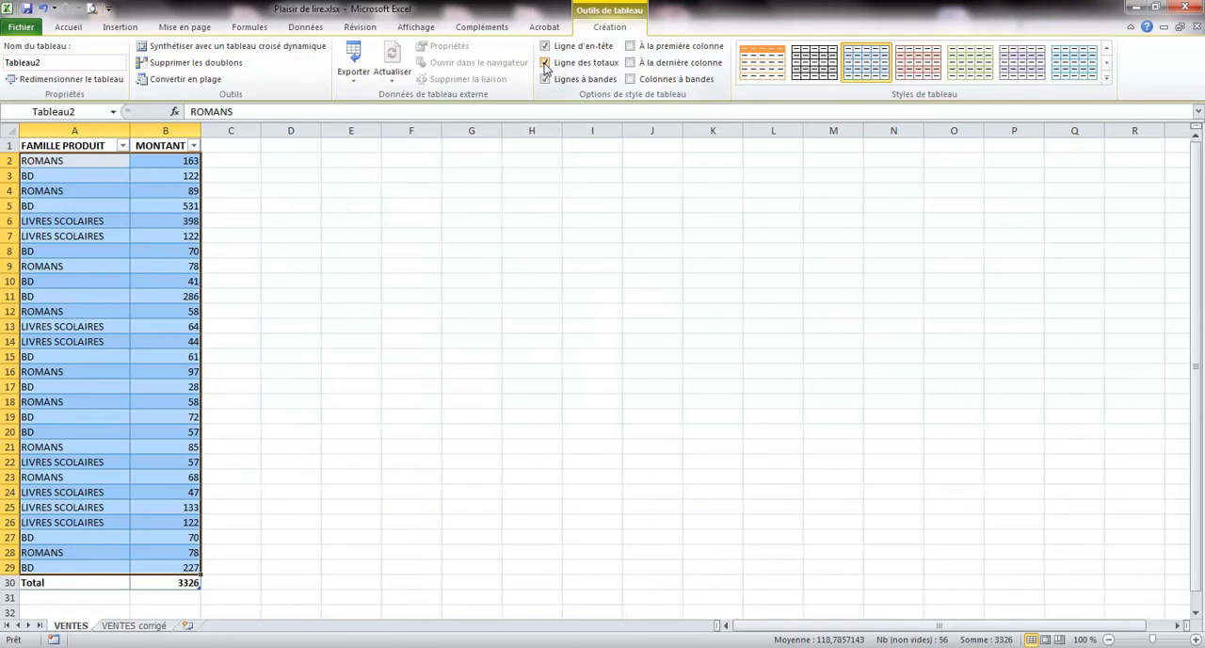
Set the MONTANT column's total in B30 to Moyenne.
click(180, 583)
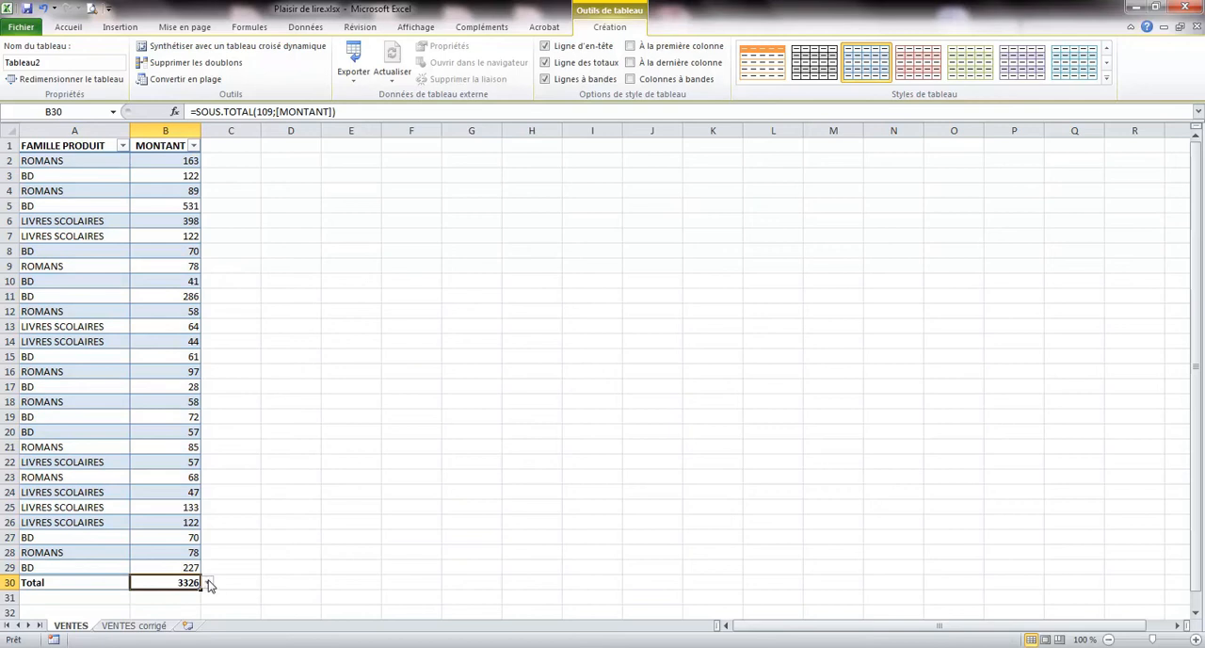
click(209, 582)
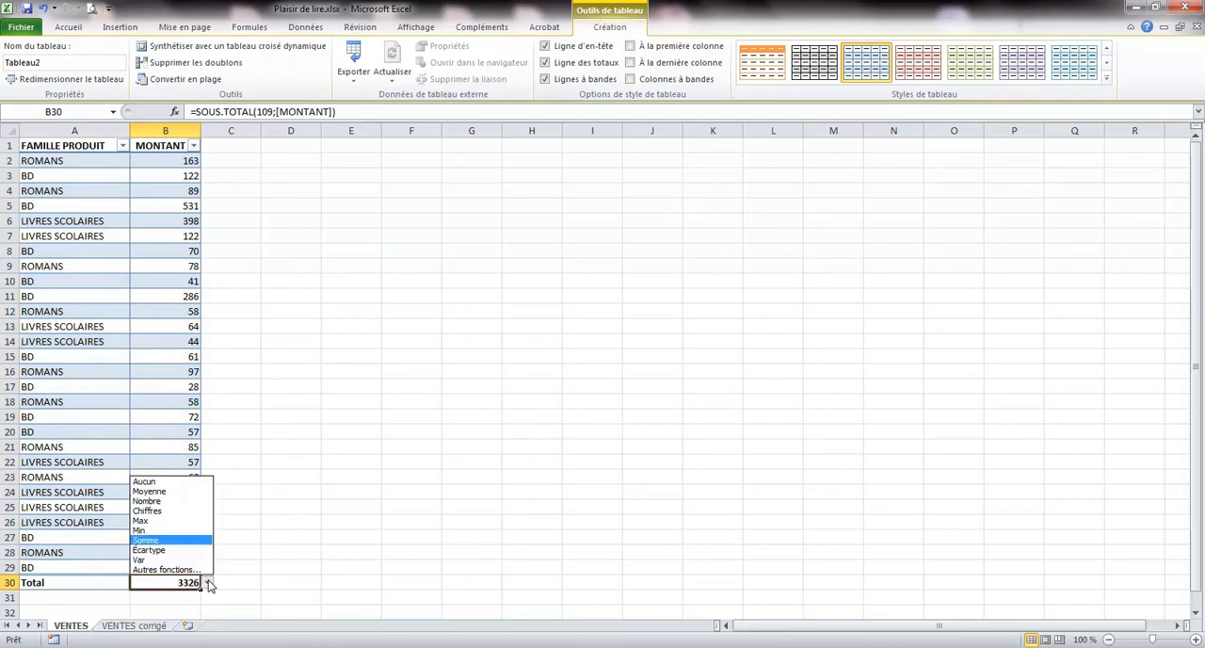
click(209, 583)
click(209, 582)
click(209, 583)
click(209, 583)
click(171, 492)
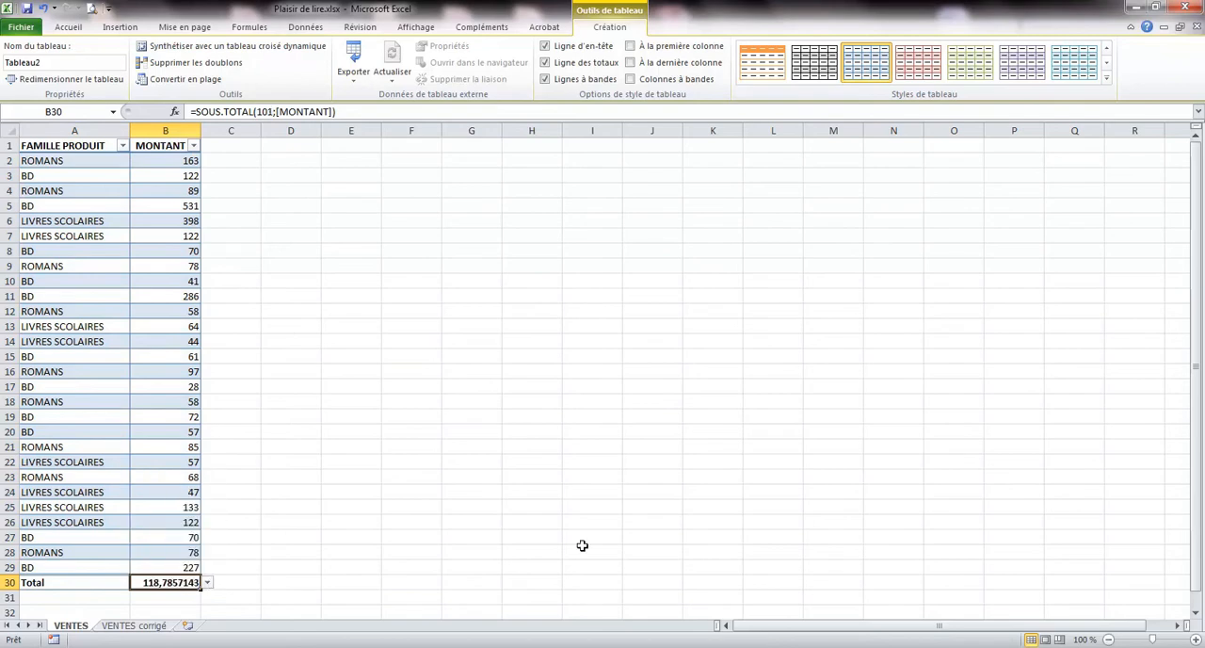
Change the MONTANT total in B30 to Min, and finally to Max.
click(209, 582)
click(169, 532)
click(209, 583)
click(169, 522)
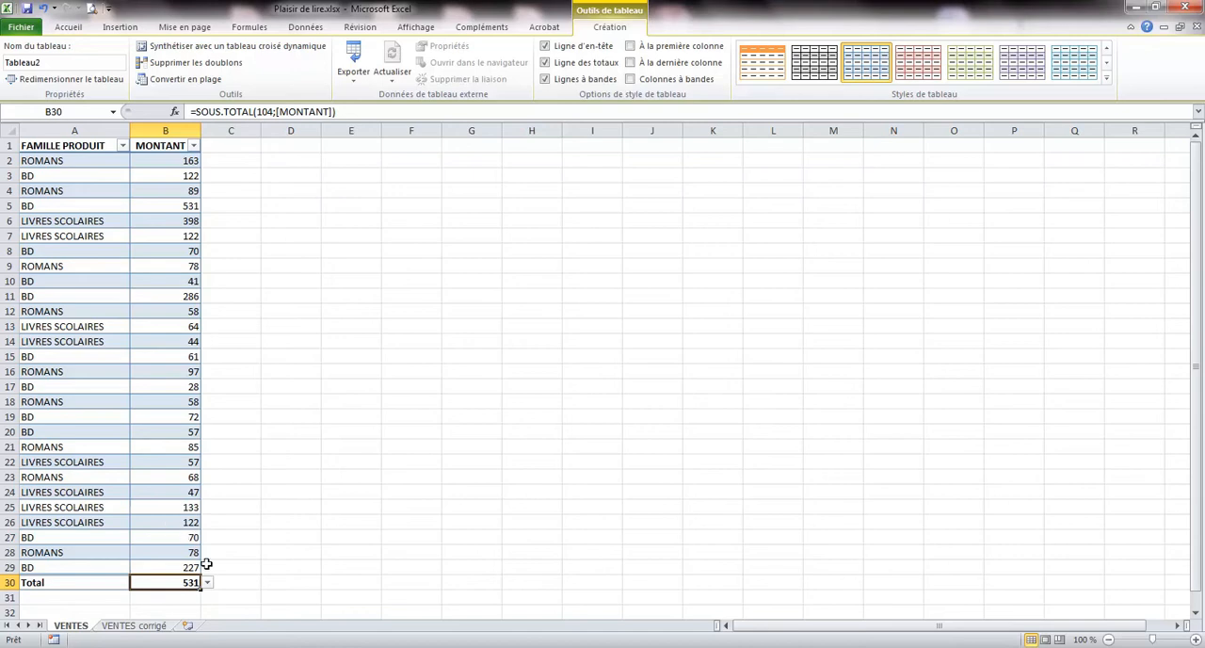
Add a new table column headed TVA in C1.
click(229, 148)
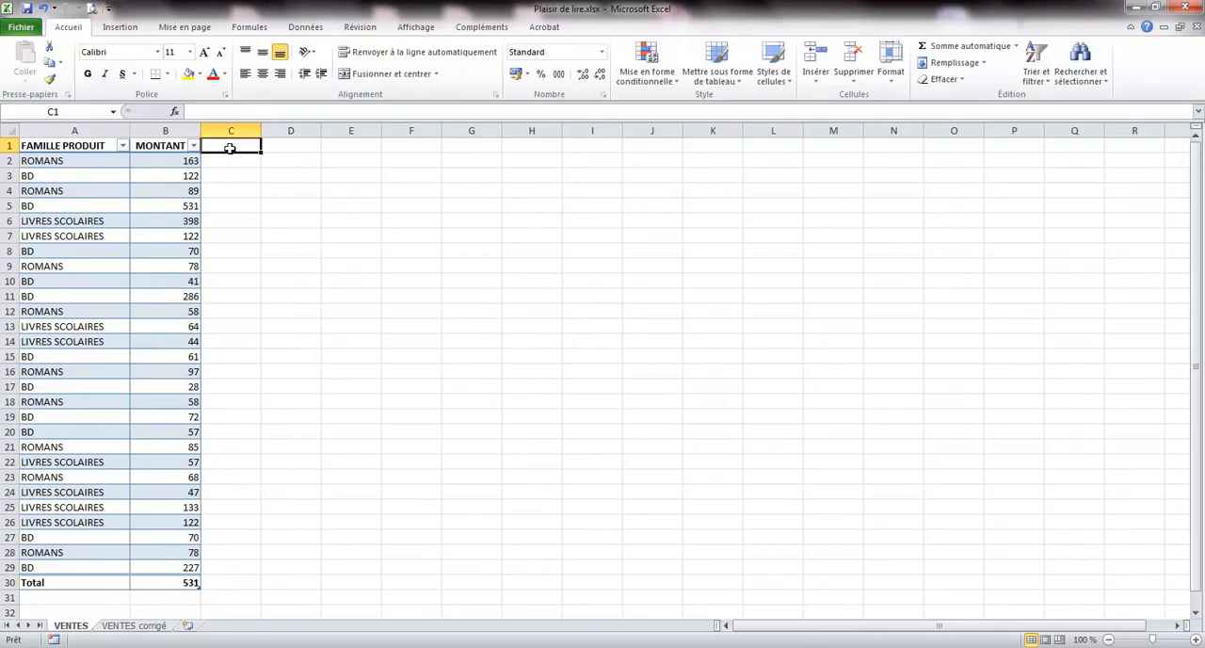
text(TVA)
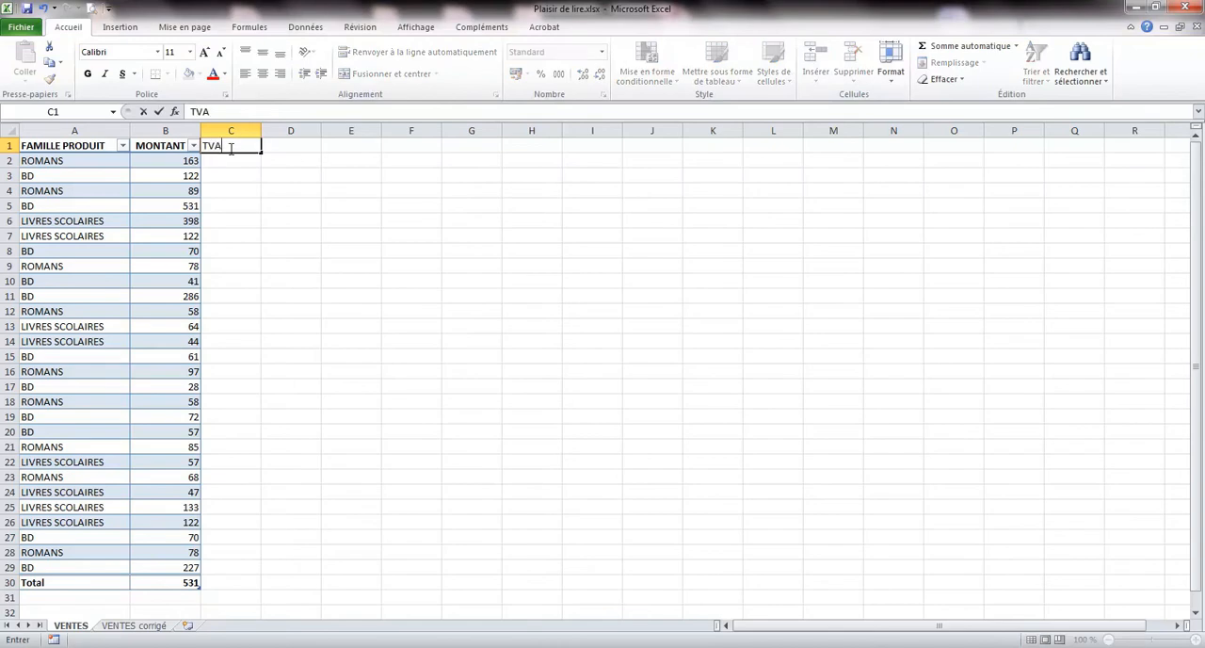
key(Return)
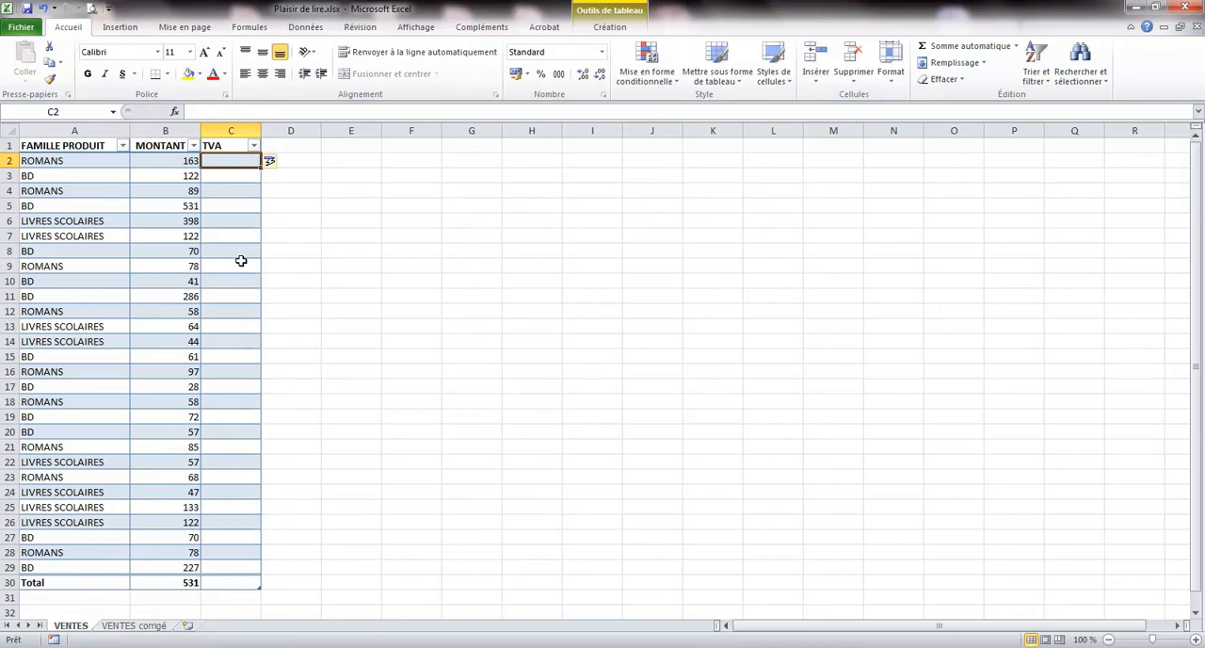
text(=)
click(178, 162)
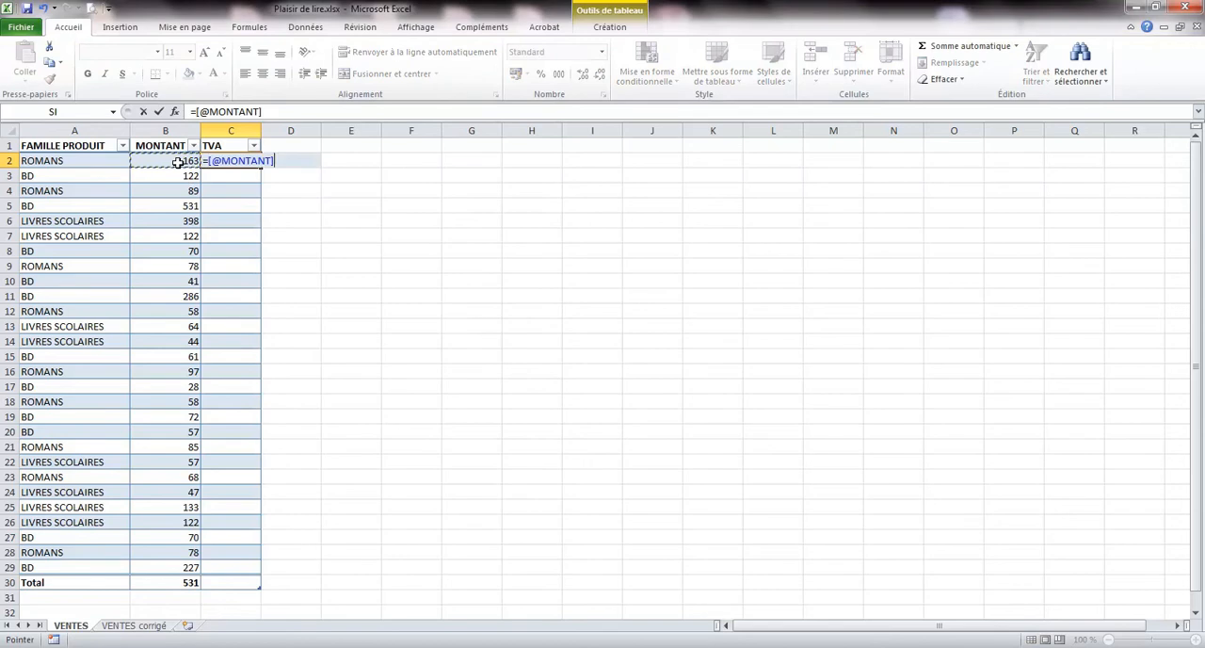
click(295, 112)
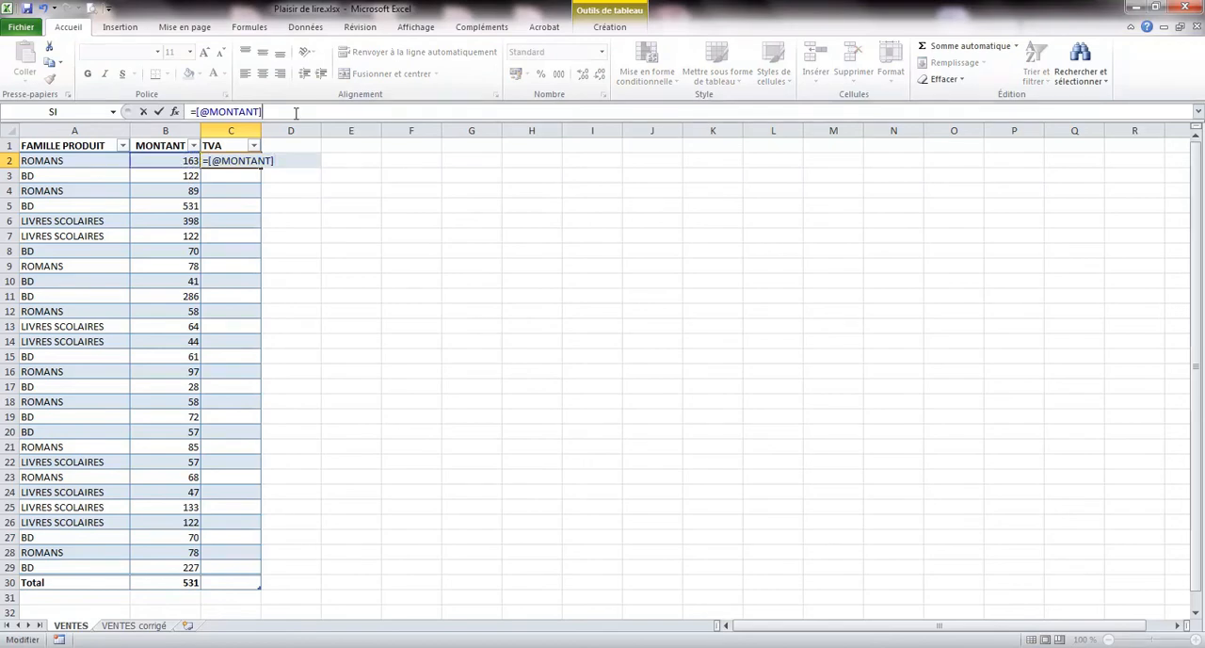
text(*6%)
key(Return)
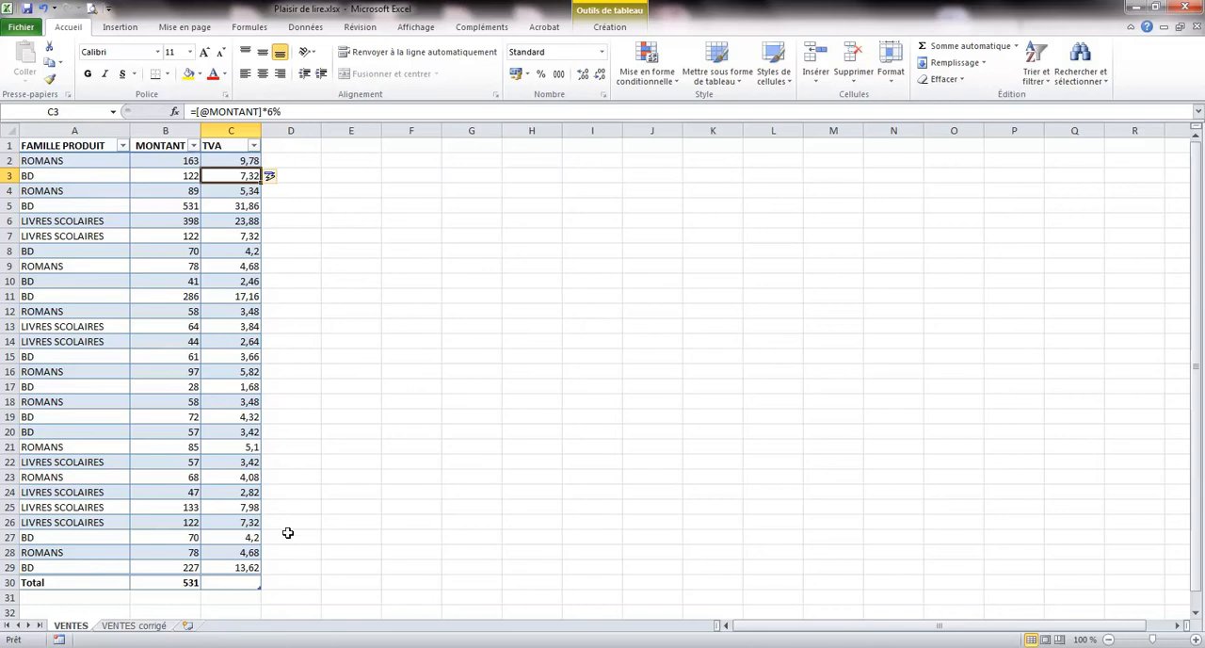
Set the TVA column's total in C30 to Somme.
click(244, 584)
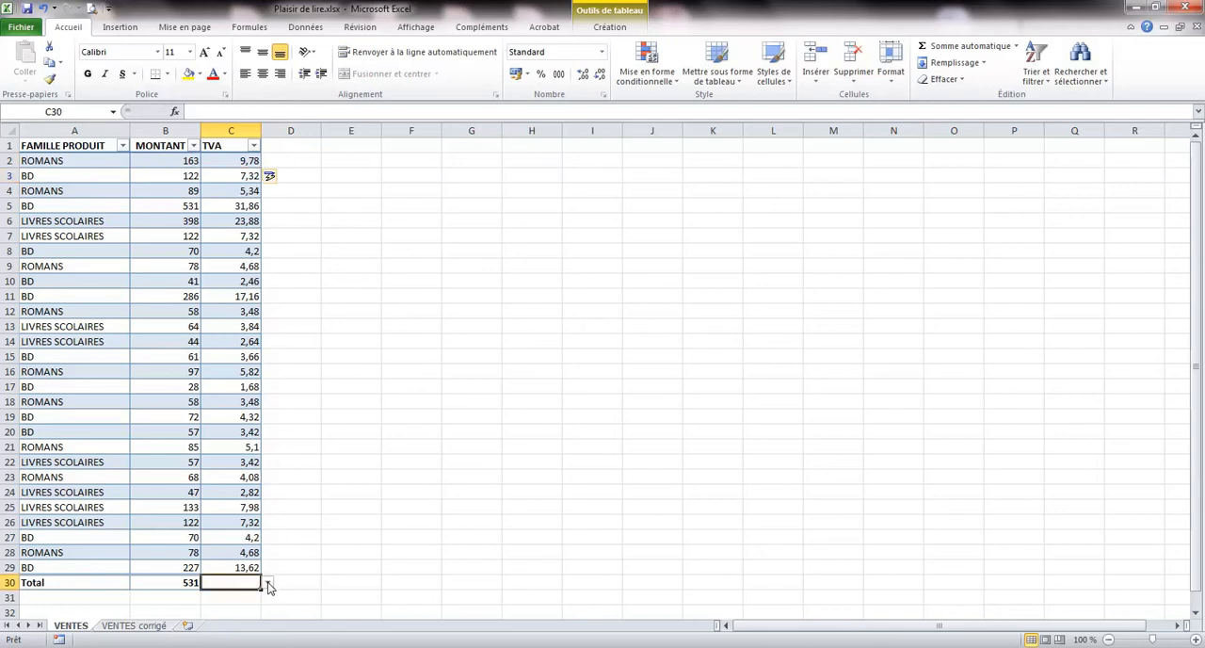
click(268, 581)
click(237, 540)
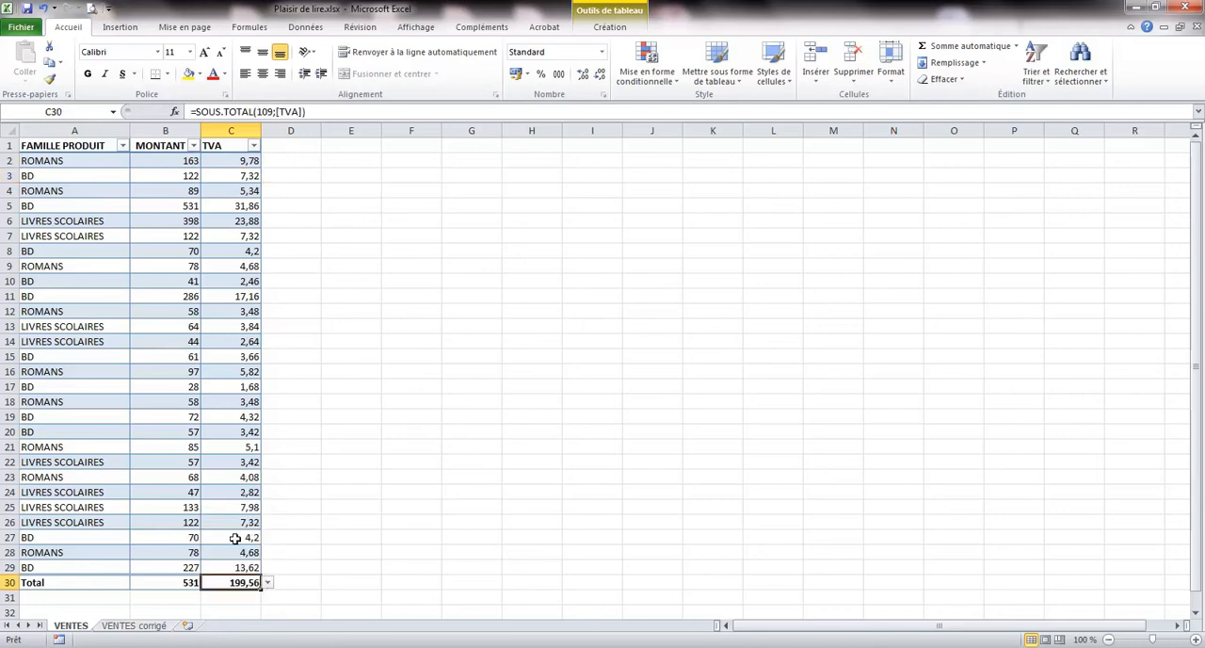
Add a new table column headed TTC in D1.
click(279, 143)
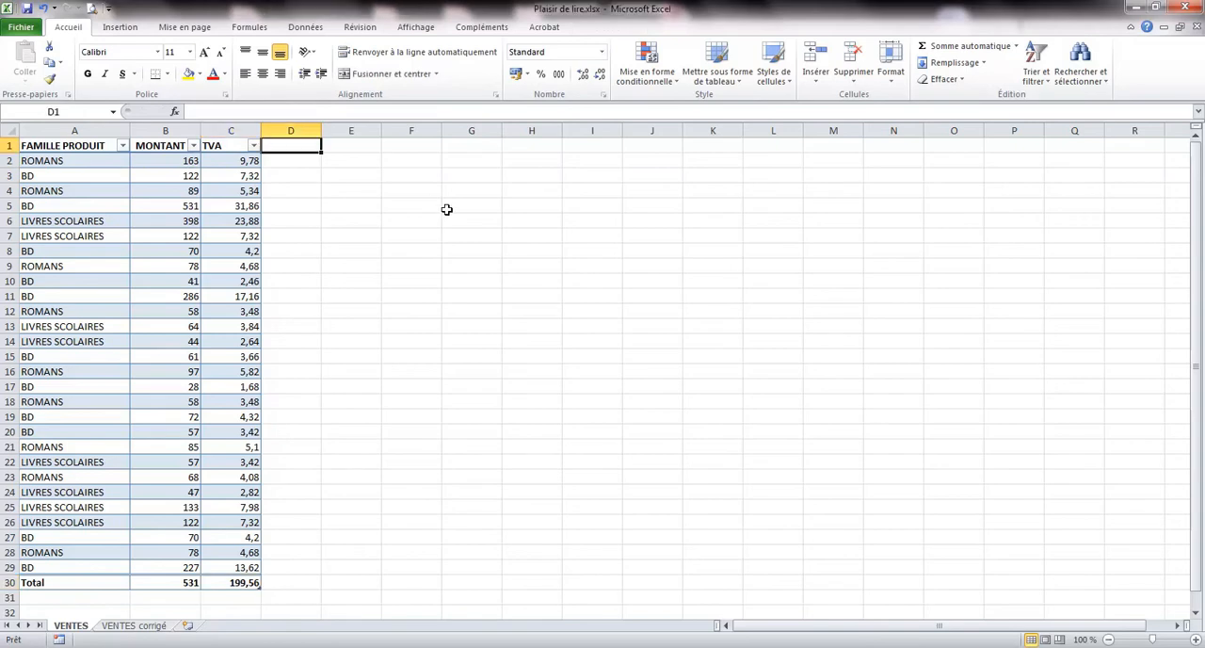
text(TTC)
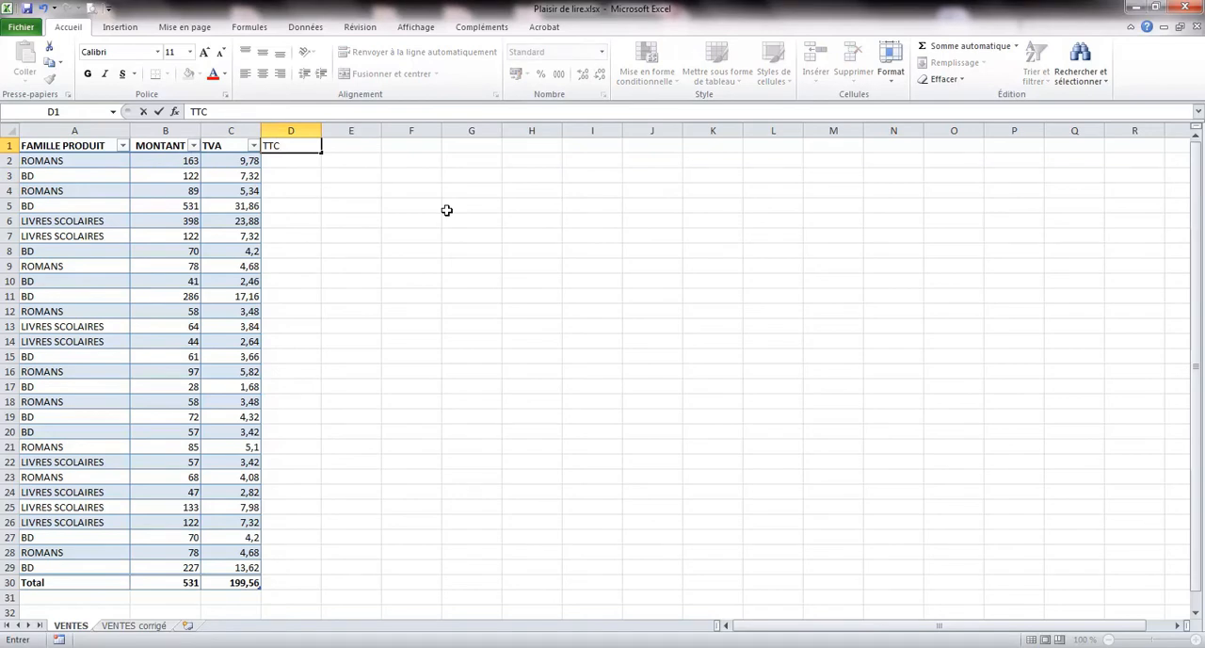
key(Return)
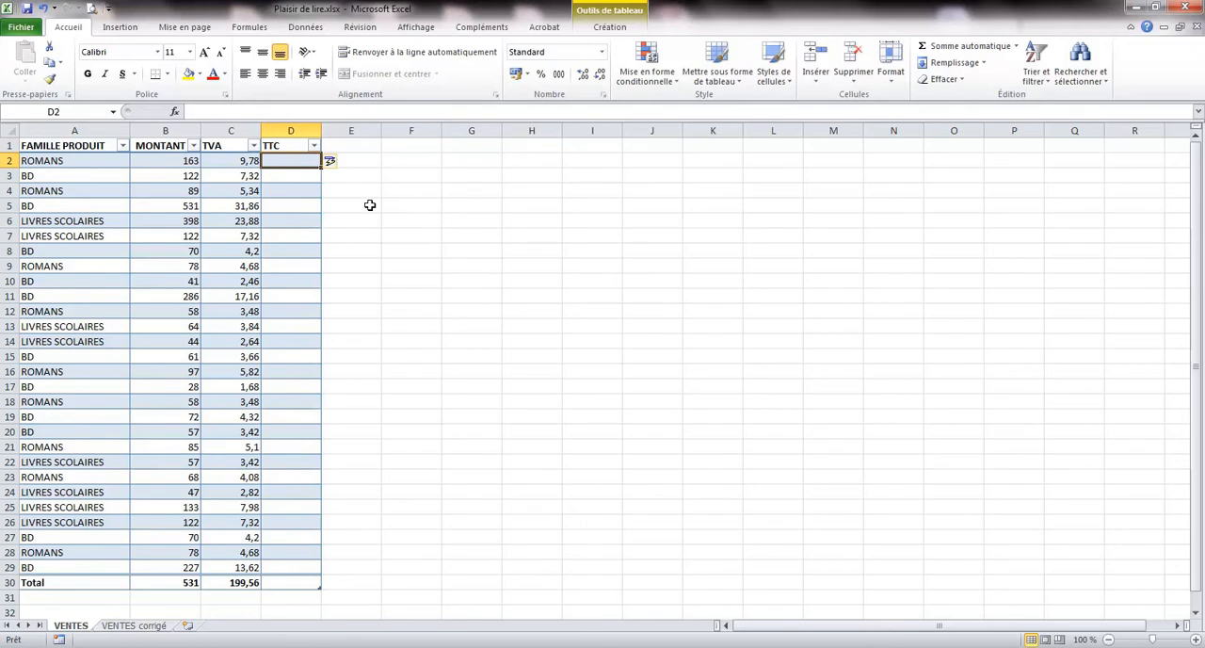
click(290, 178)
text(=)
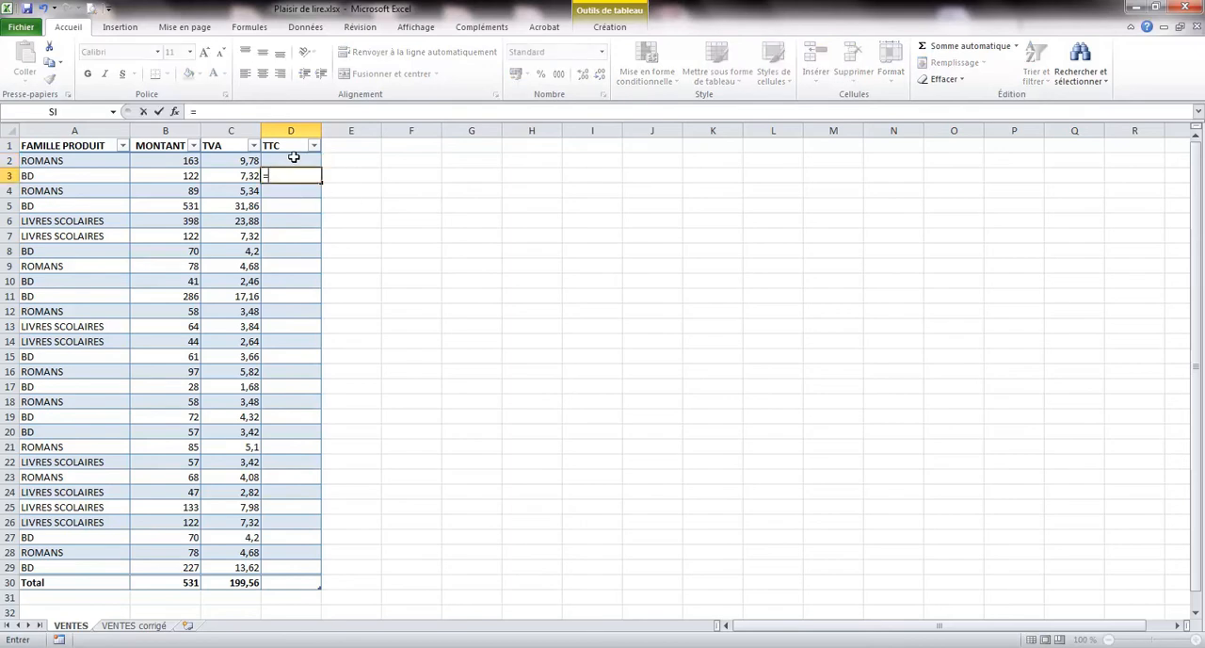
key(Escape)
click(293, 159)
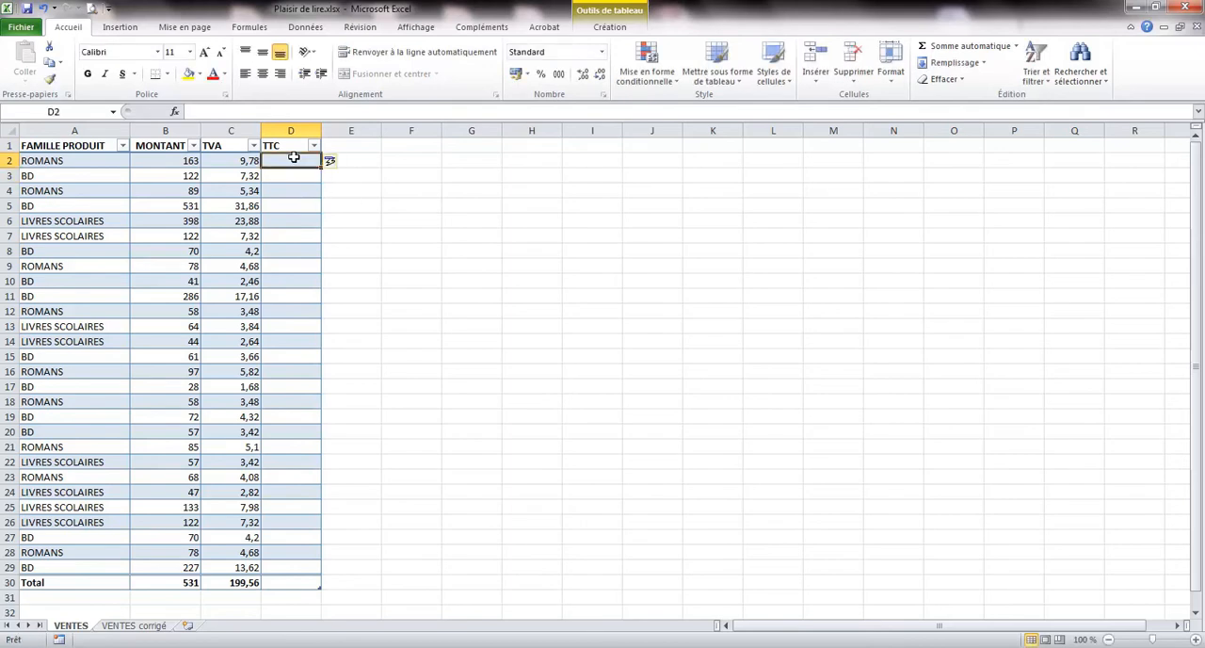
text(=)
click(191, 160)
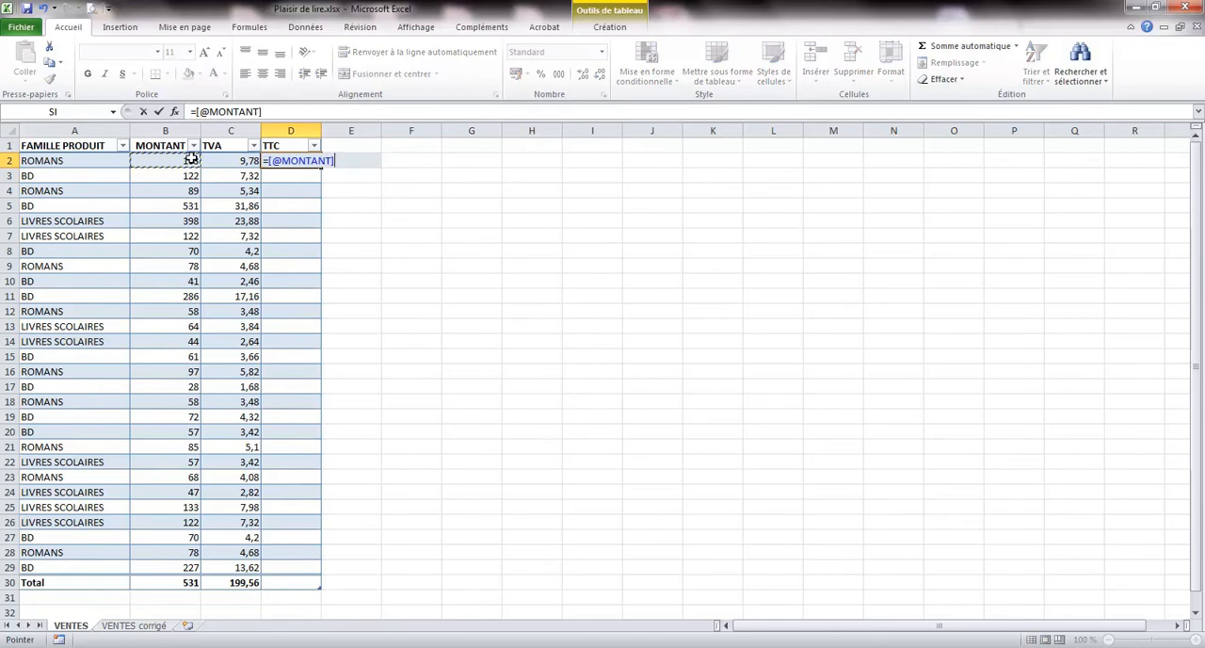
text(+)
click(236, 161)
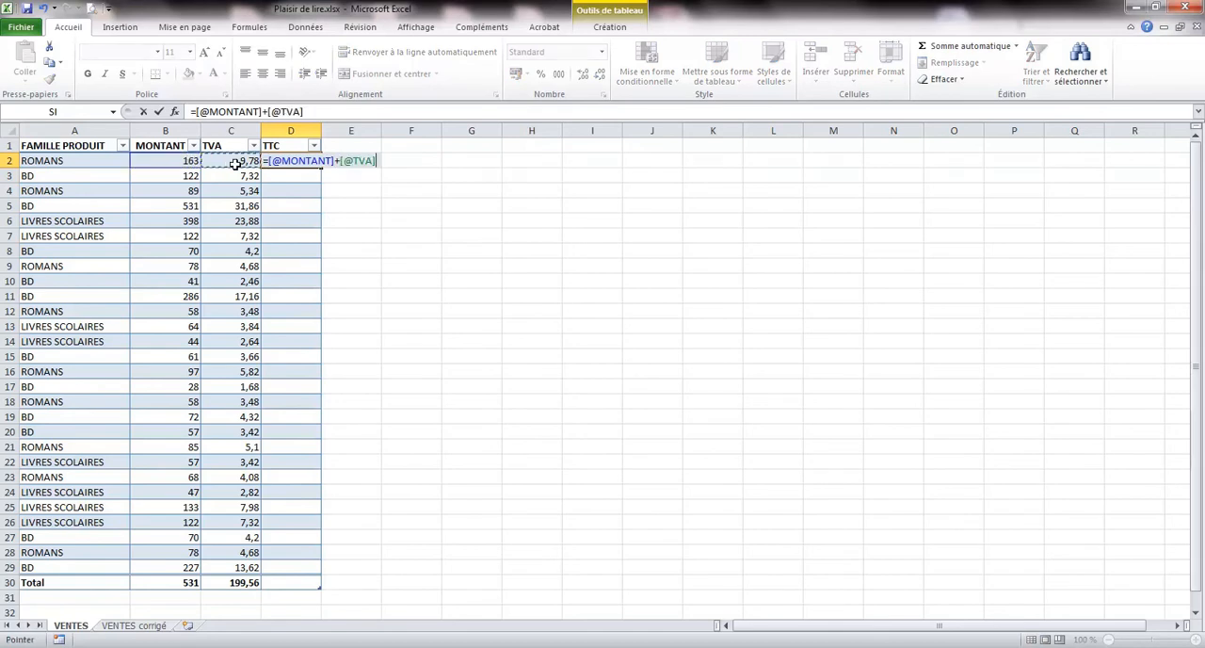
key(Return)
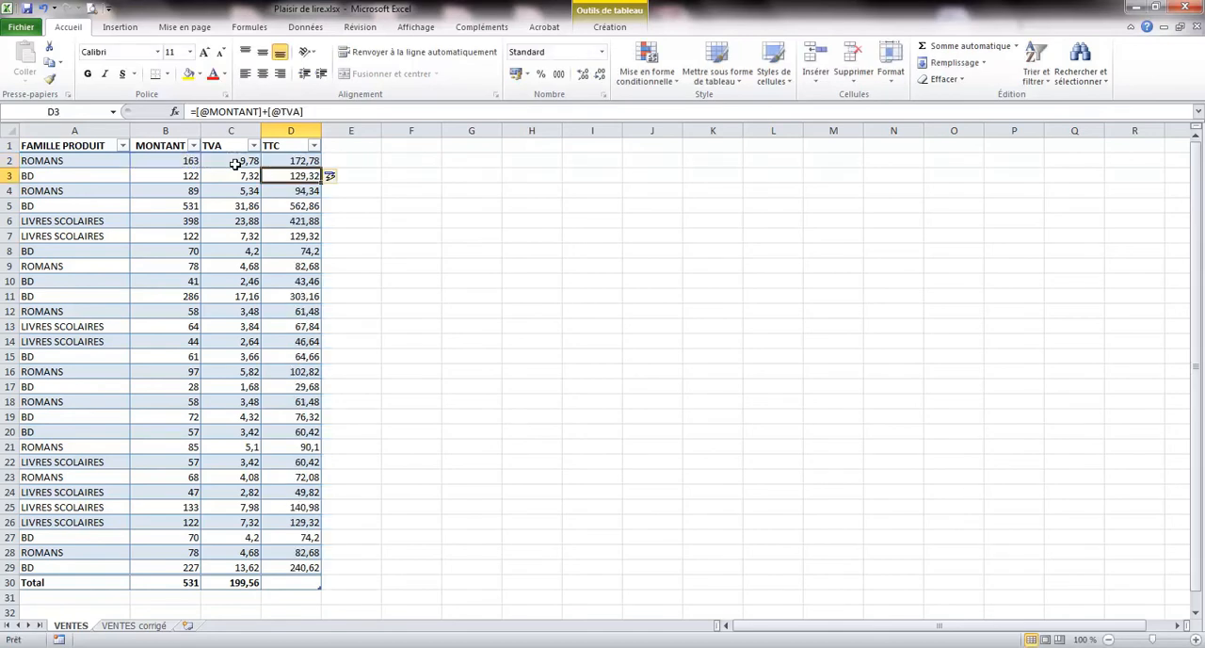
Set the TTC column's total in D30 to Somme.
click(299, 581)
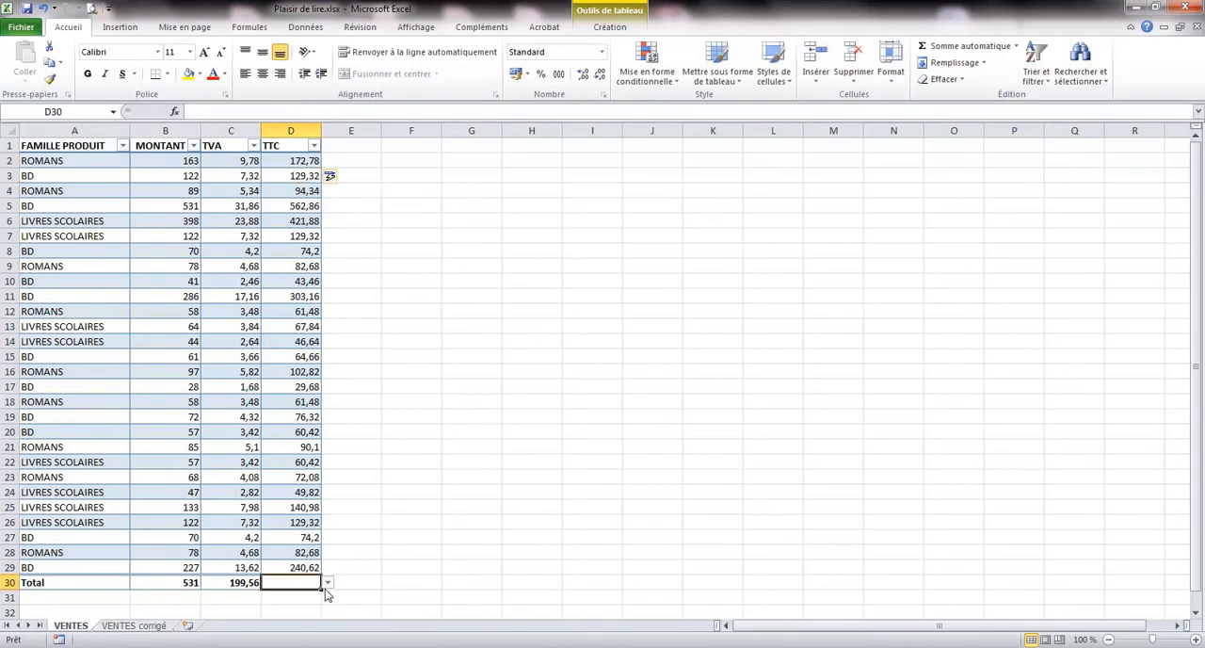
click(327, 584)
click(283, 539)
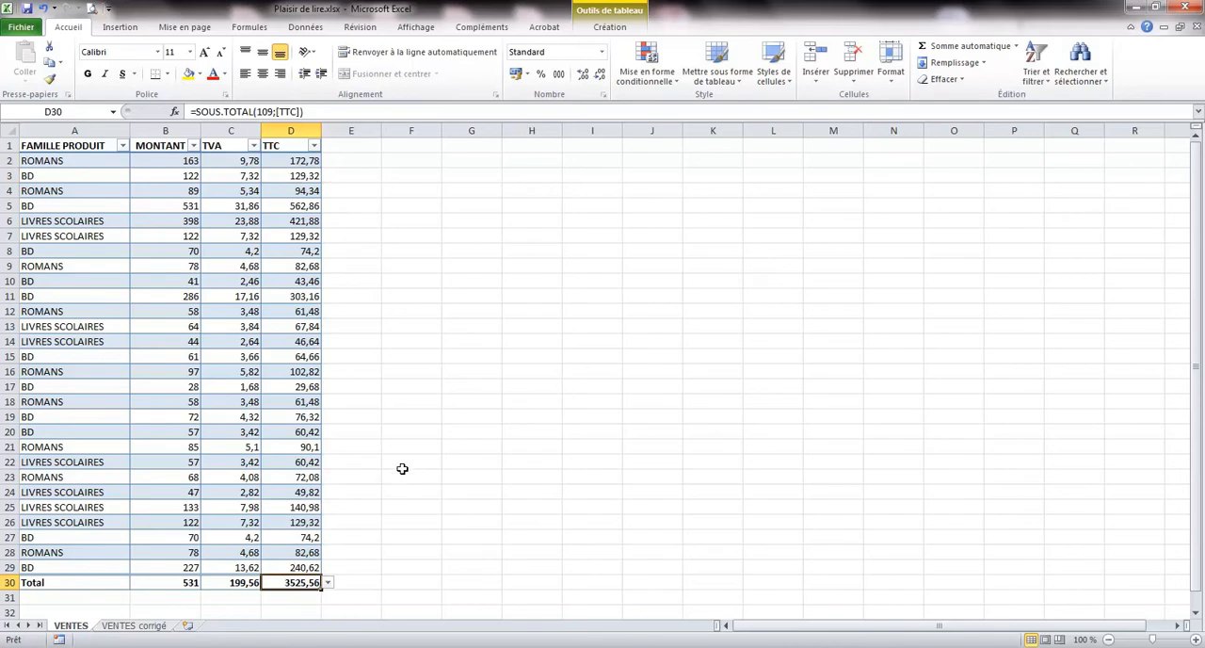
Examine the formulas filled into various cells of the TTC and TVA columns.
click(302, 345)
click(306, 392)
click(304, 343)
click(299, 279)
click(298, 250)
click(295, 219)
click(297, 205)
click(301, 176)
click(299, 160)
click(235, 160)
click(232, 190)
click(232, 234)
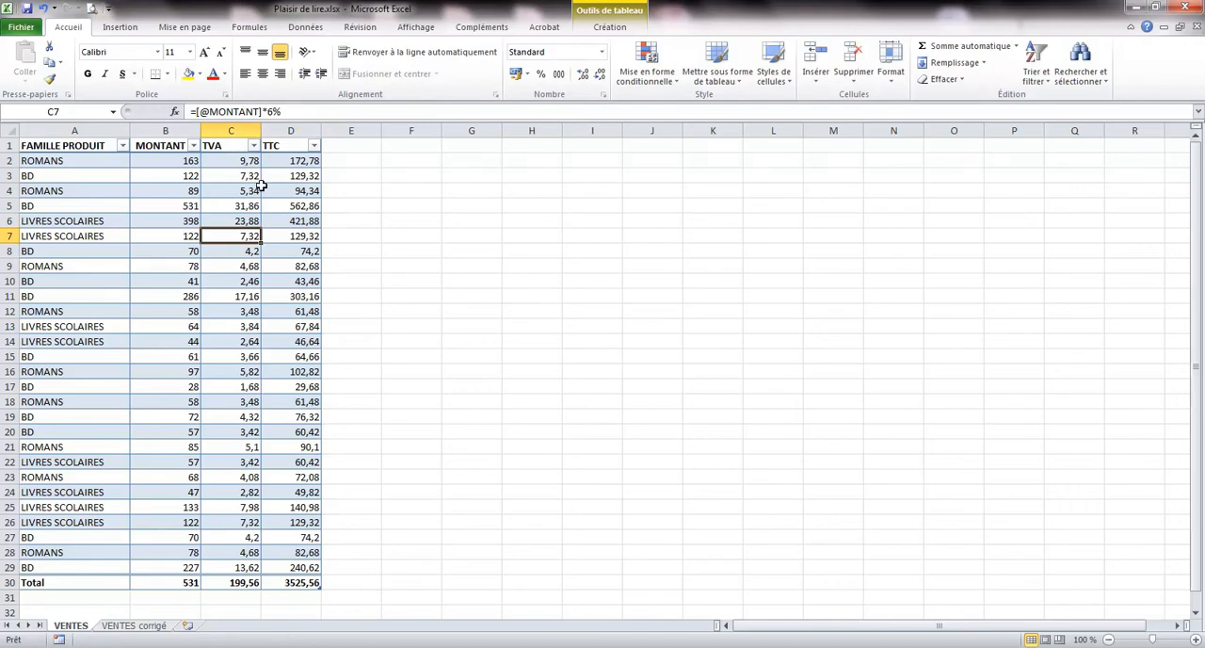
click(171, 189)
click(232, 190)
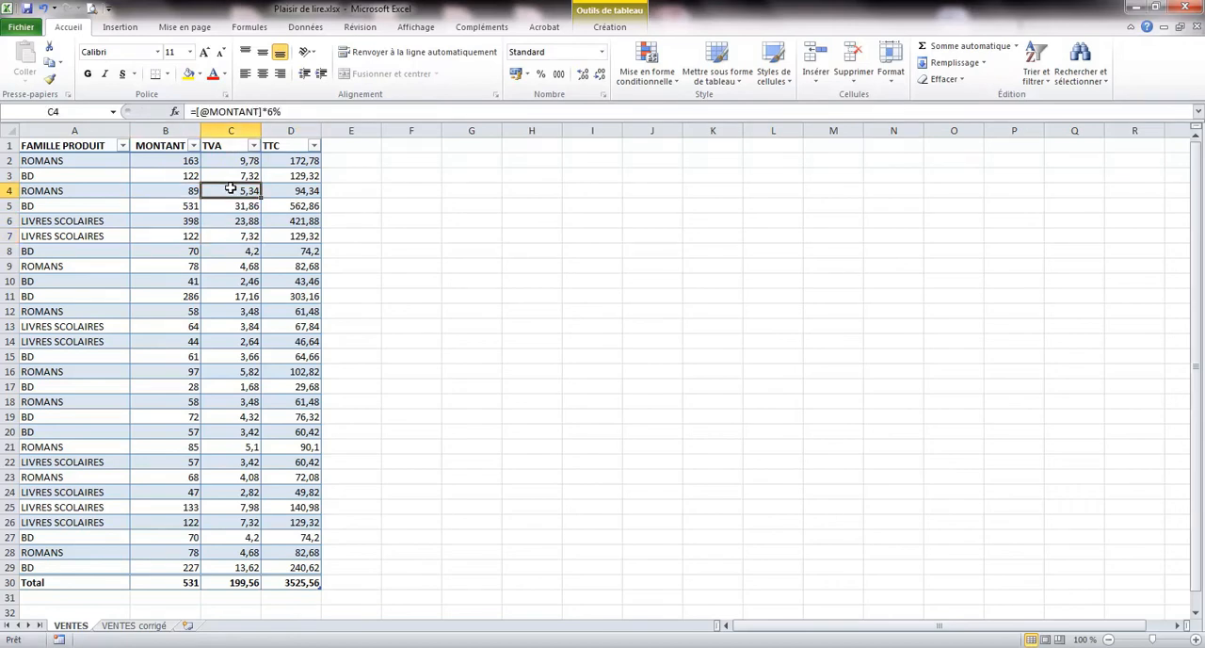
click(267, 197)
click(286, 232)
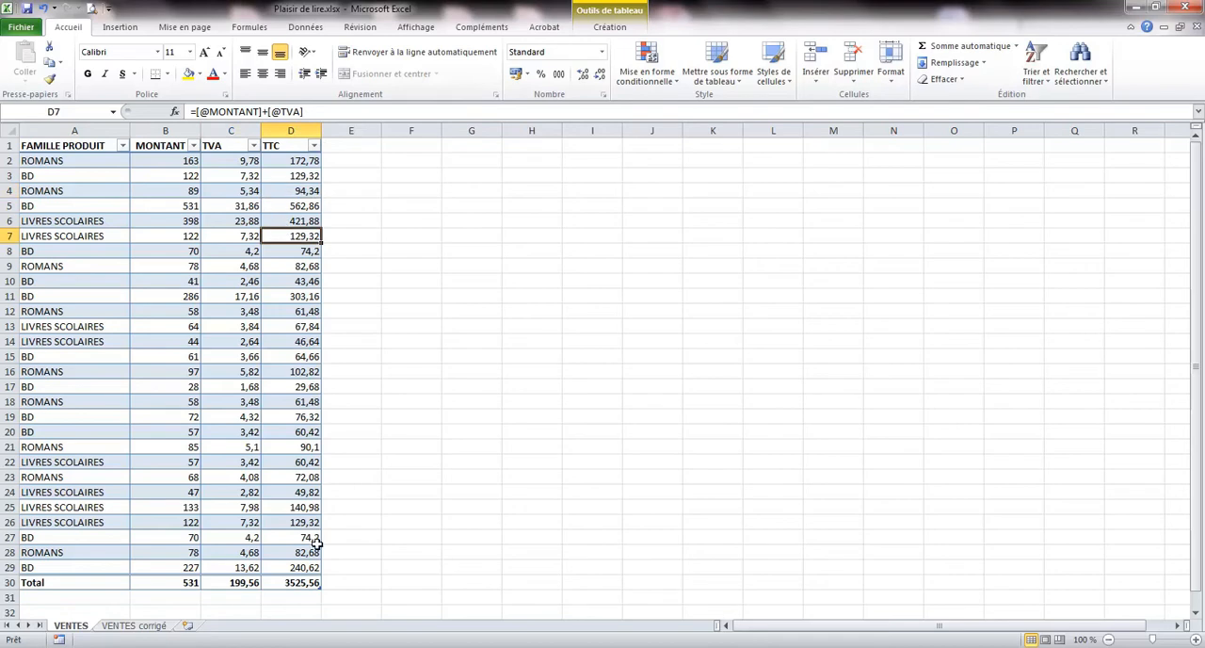
Apply the light aqua table style with banded rows and grid lines to the VENTES table.
click(610, 26)
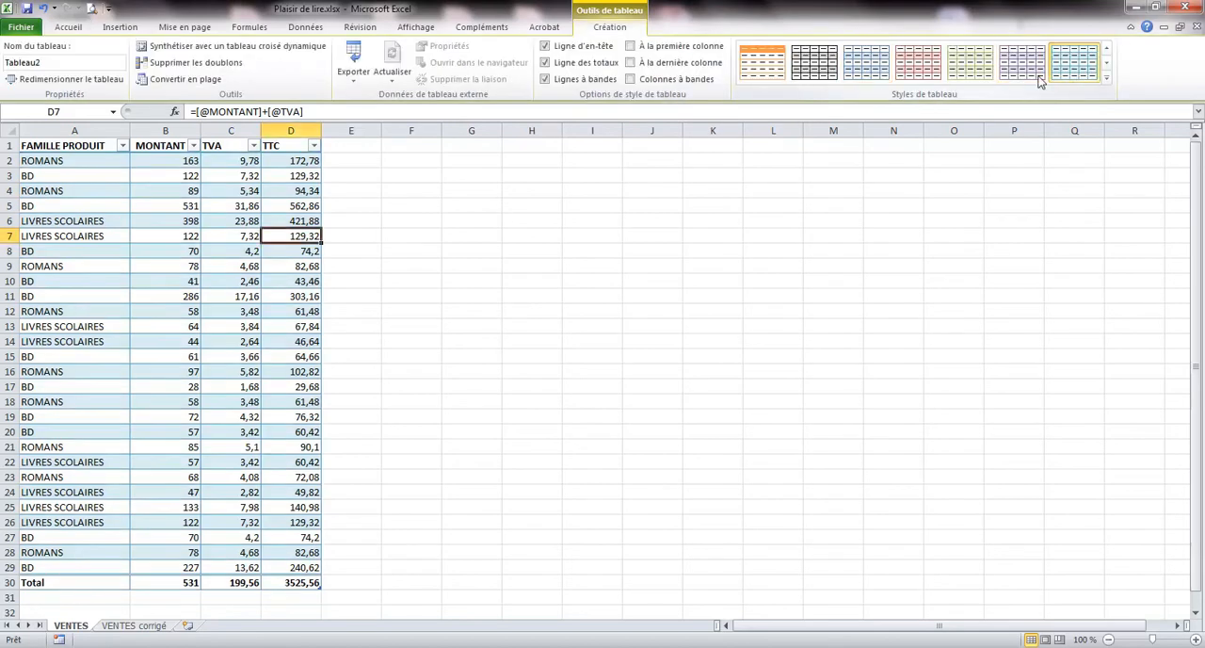
click(763, 68)
click(1073, 57)
Convert the VENTES table into a normal cell range.
click(122, 292)
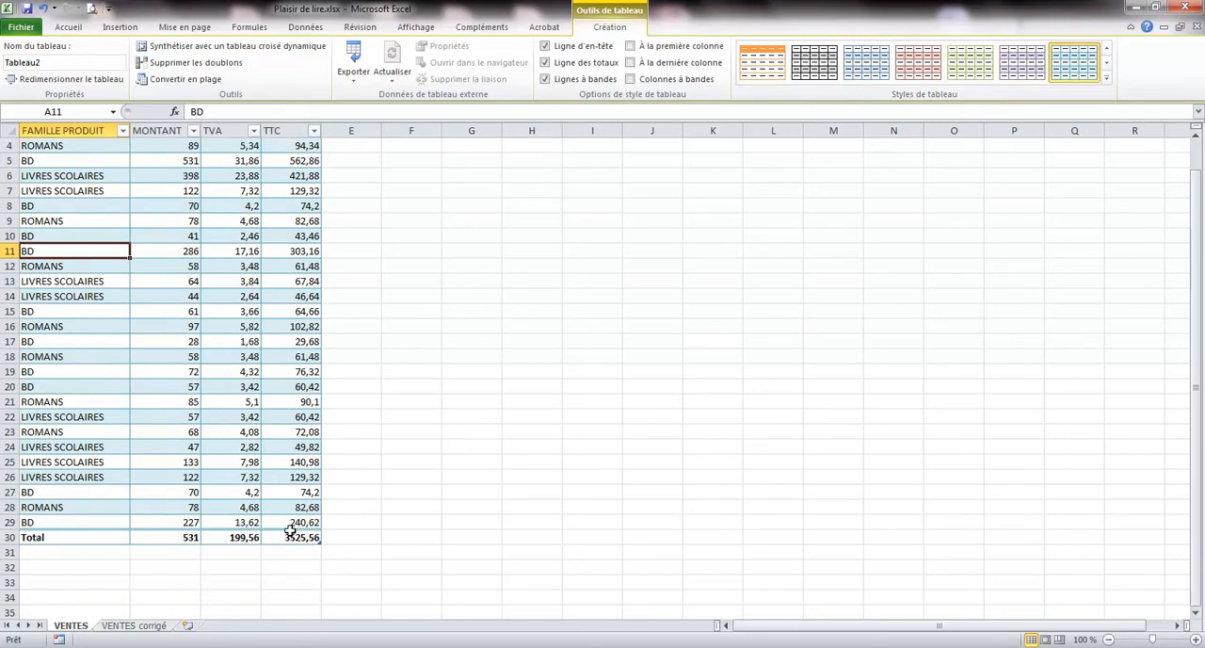
click(291, 582)
click(287, 207)
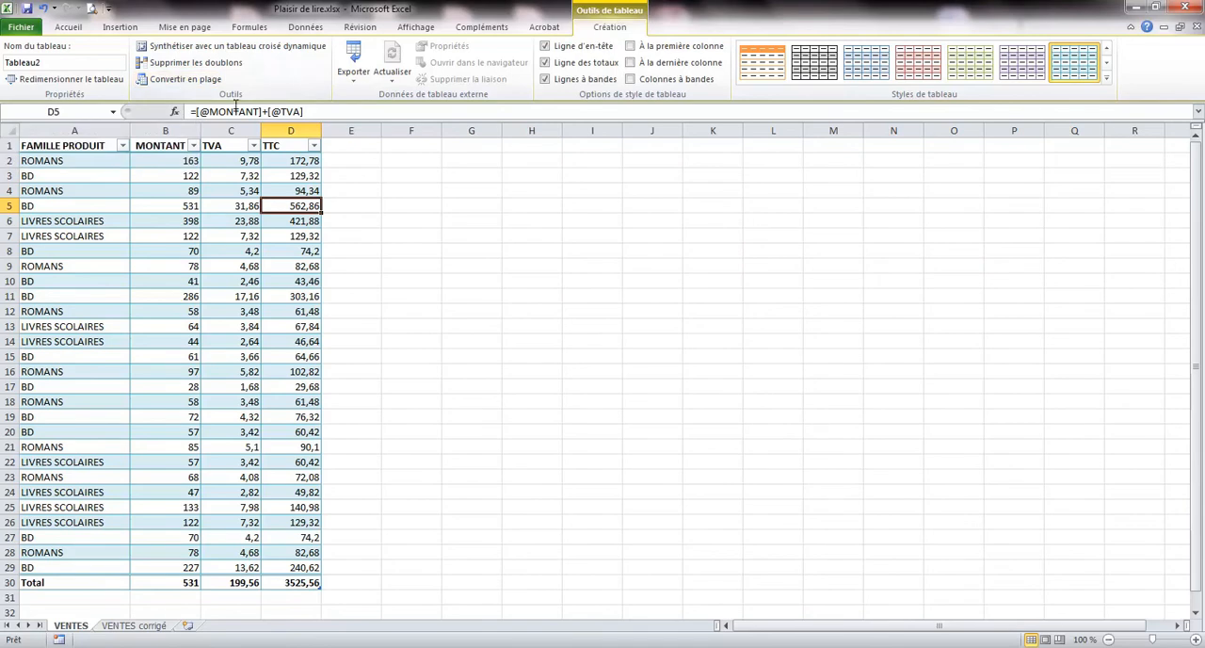
click(162, 81)
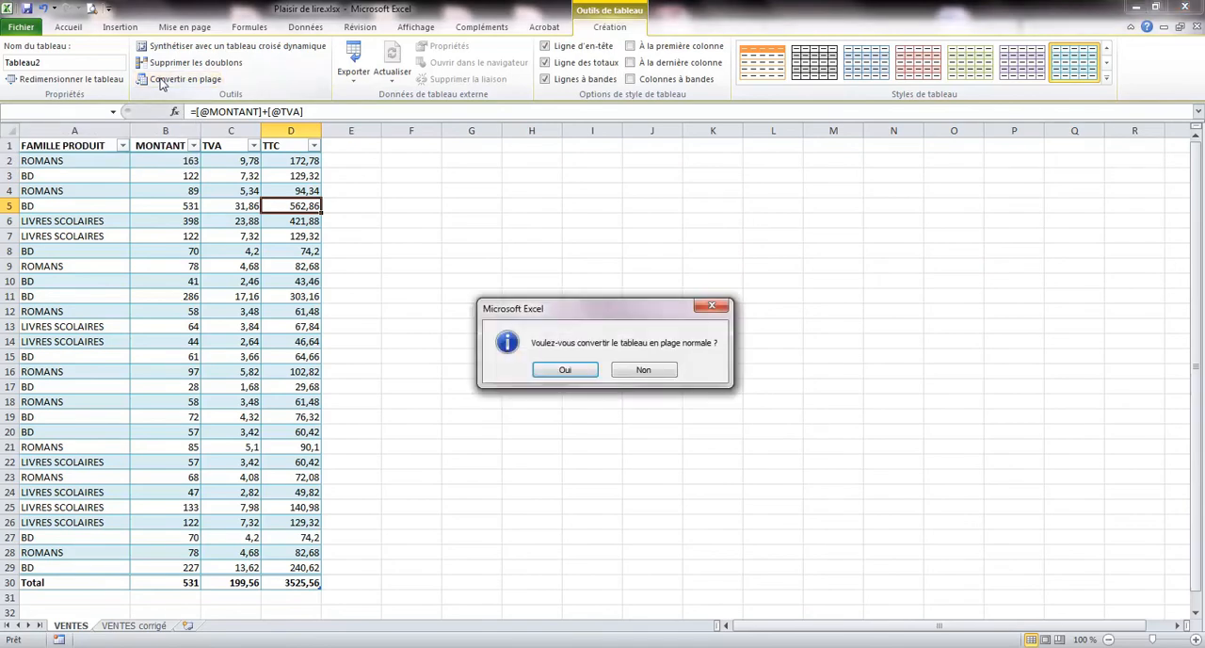
click(564, 371)
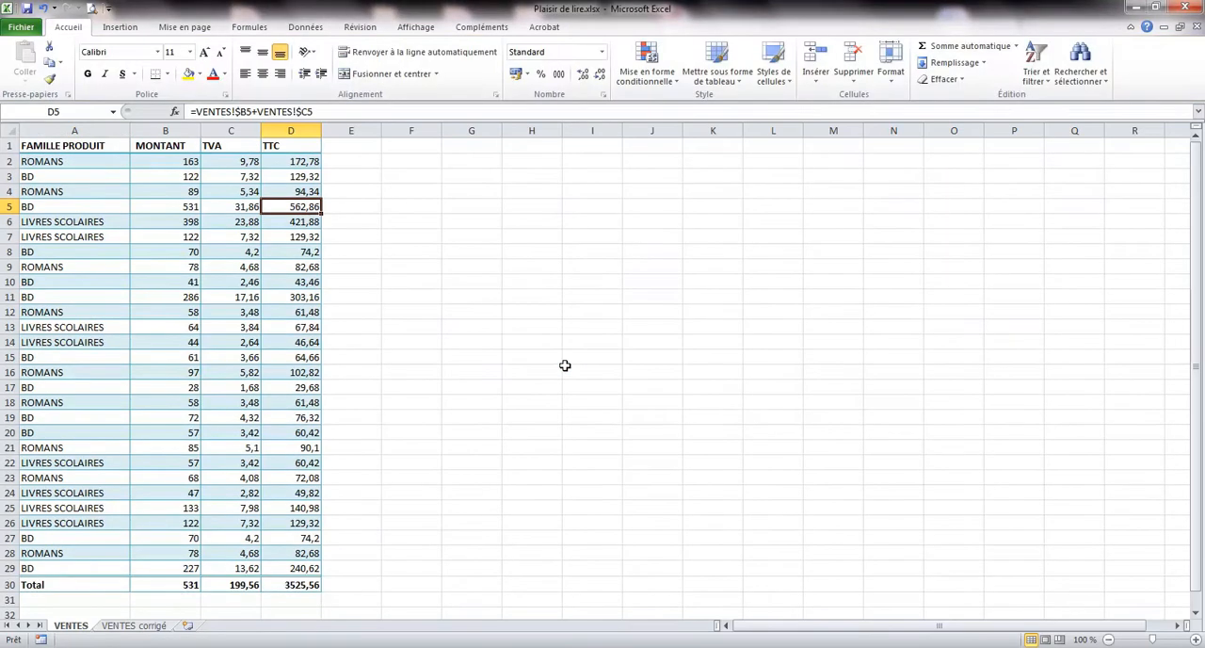
Examine the converted formulas in the TVA and TTC columns and in the total cells of row 30.
click(296, 371)
click(296, 444)
click(301, 491)
click(302, 552)
click(295, 583)
click(231, 584)
click(188, 583)
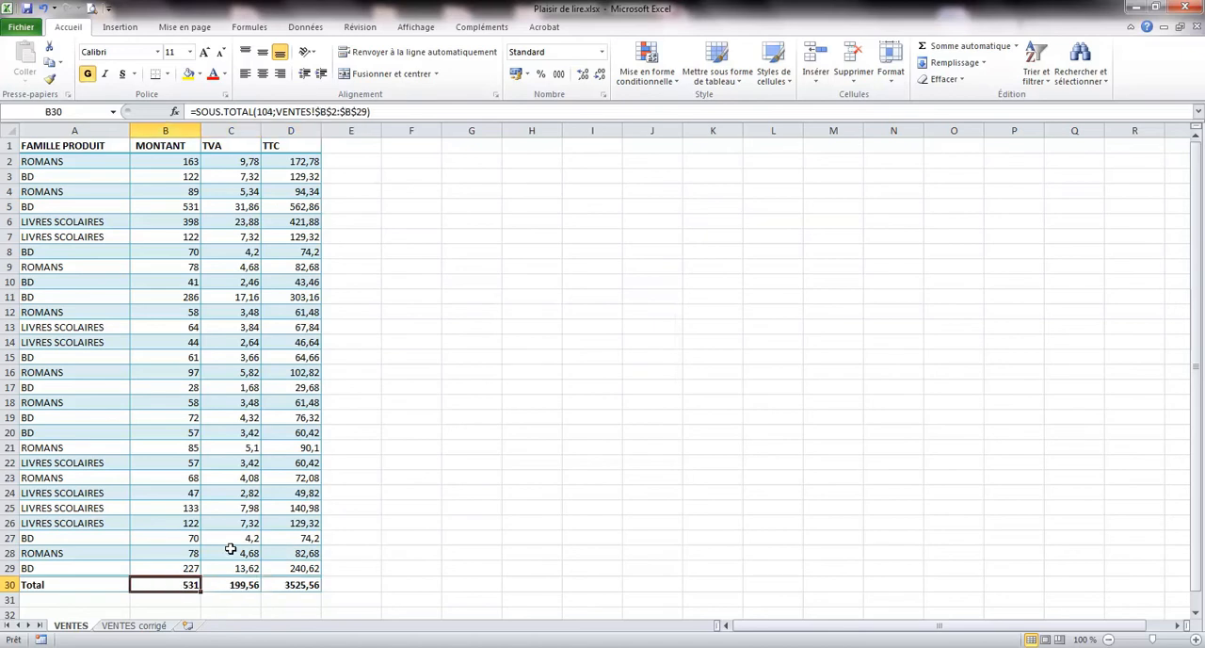
click(249, 553)
click(252, 510)
click(298, 509)
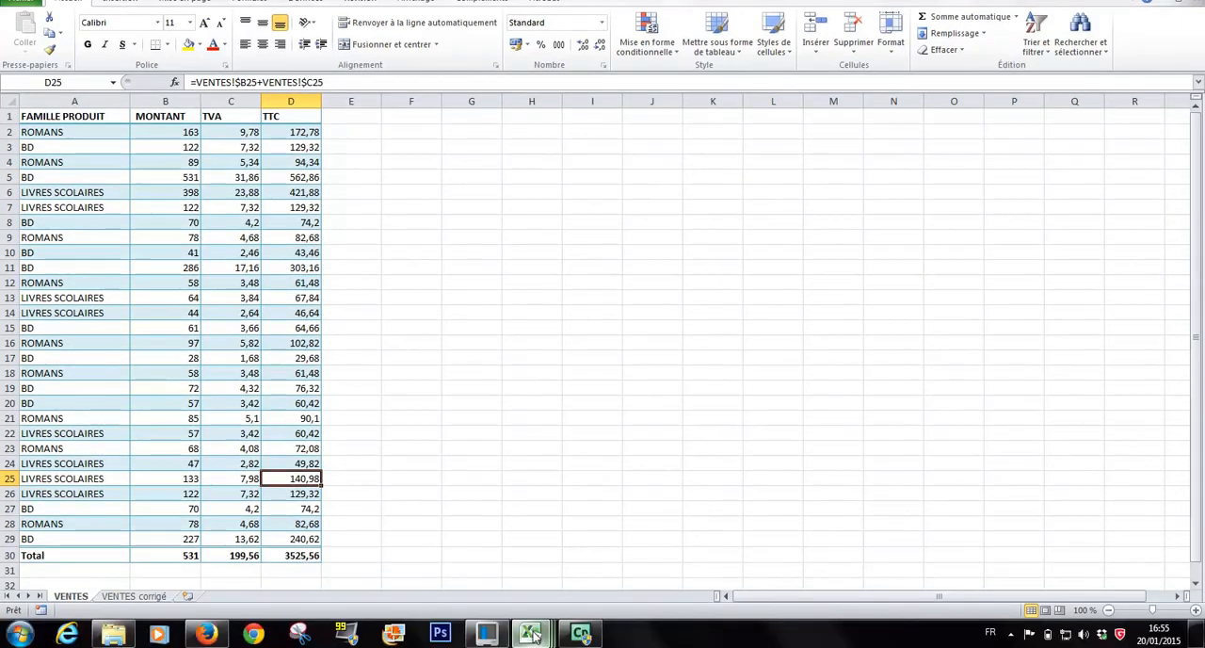
Switch to the VentesAgence.xlsx workbook and create a table with headers from the Factures list, range A1:F48.
mouse_move(532, 637)
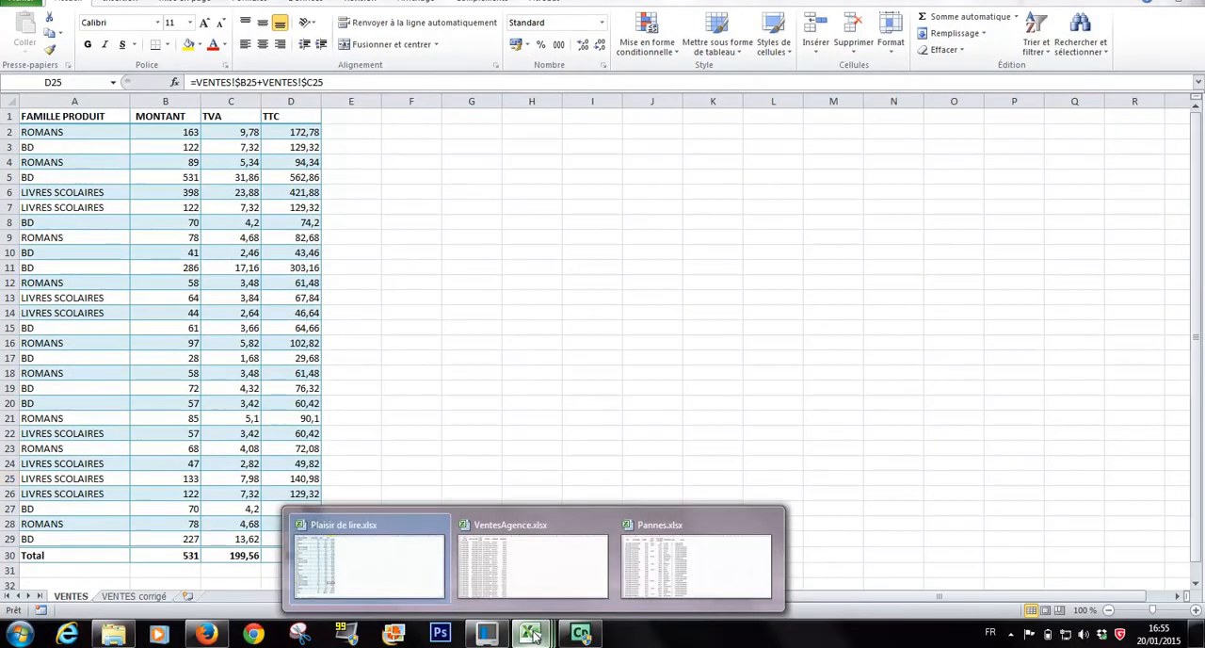
click(533, 559)
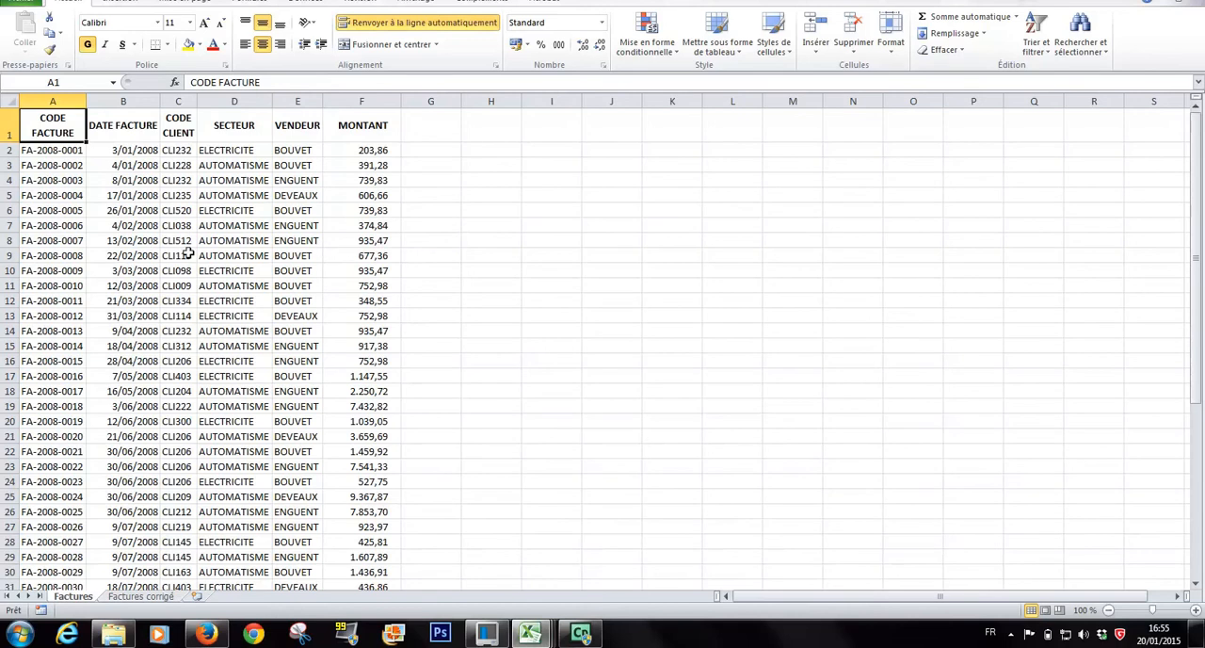
click(133, 211)
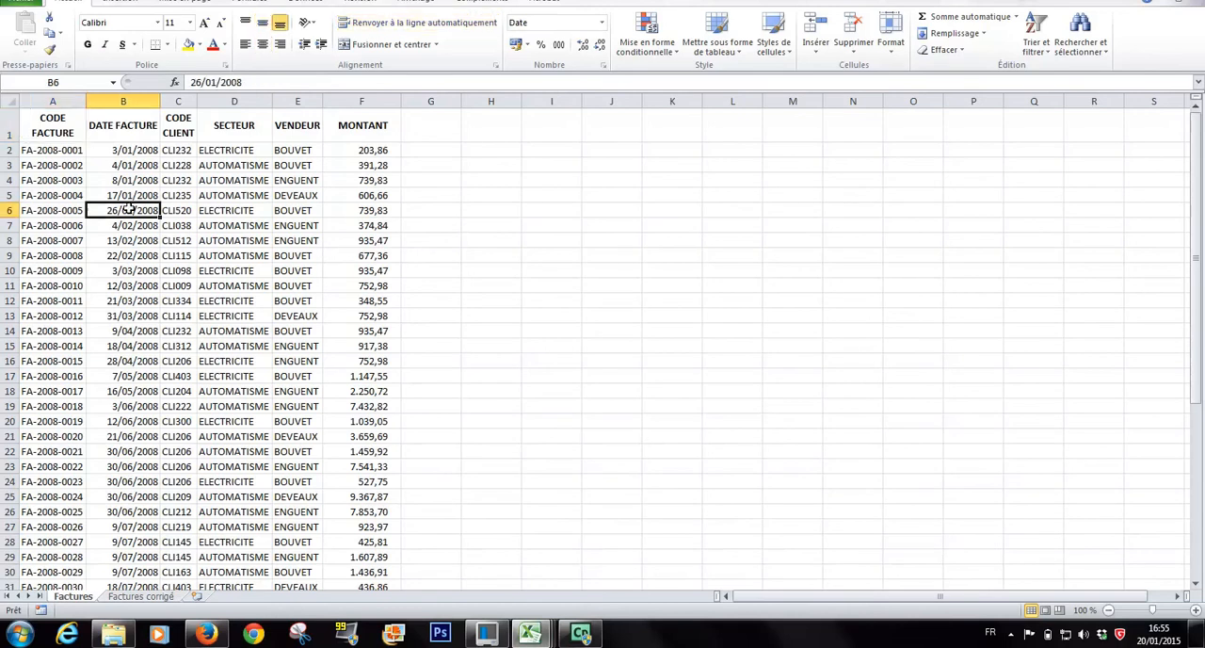
click(120, 3)
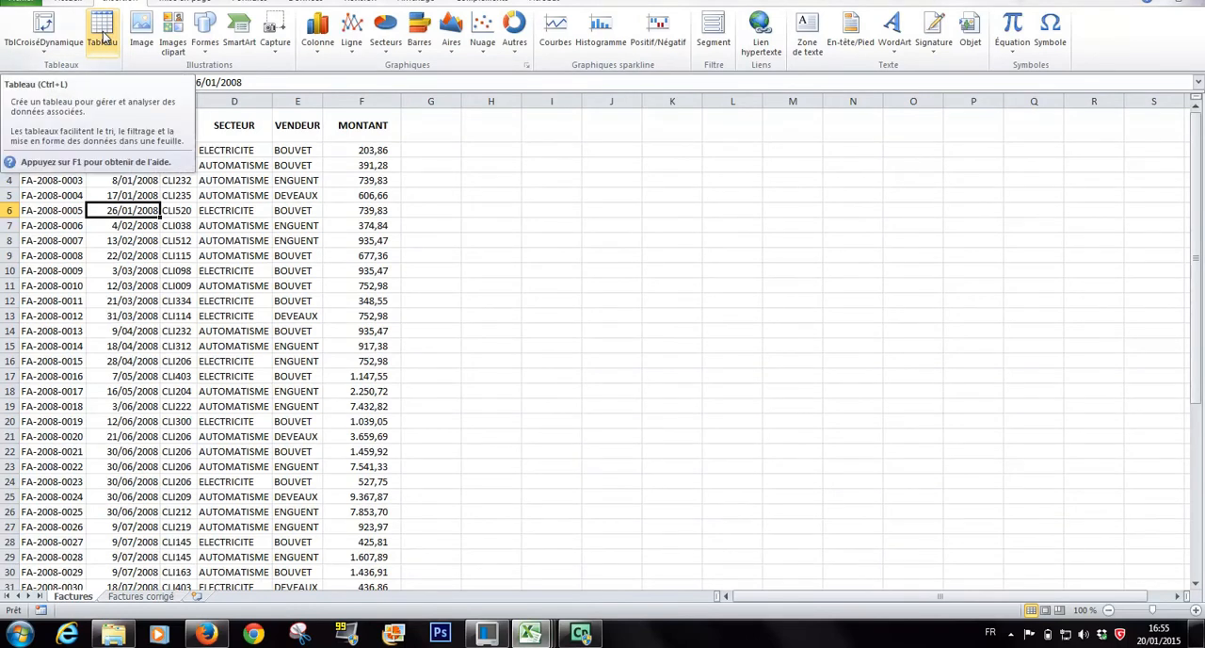
click(103, 36)
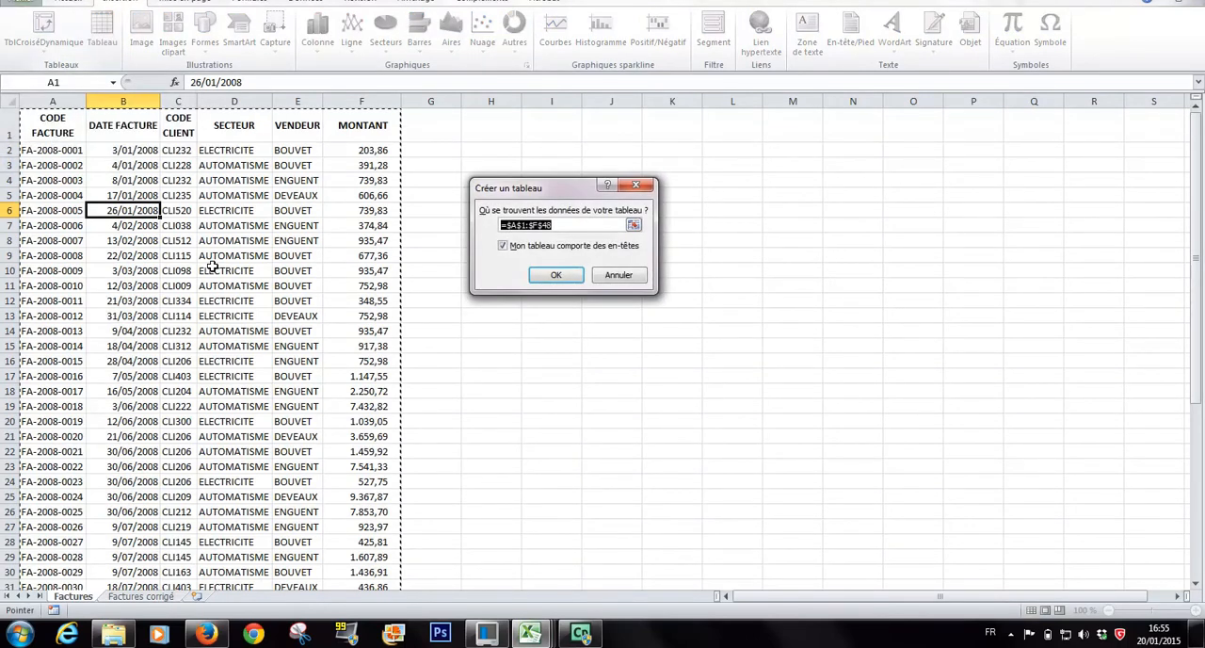
drag(1197, 264, 1198, 503)
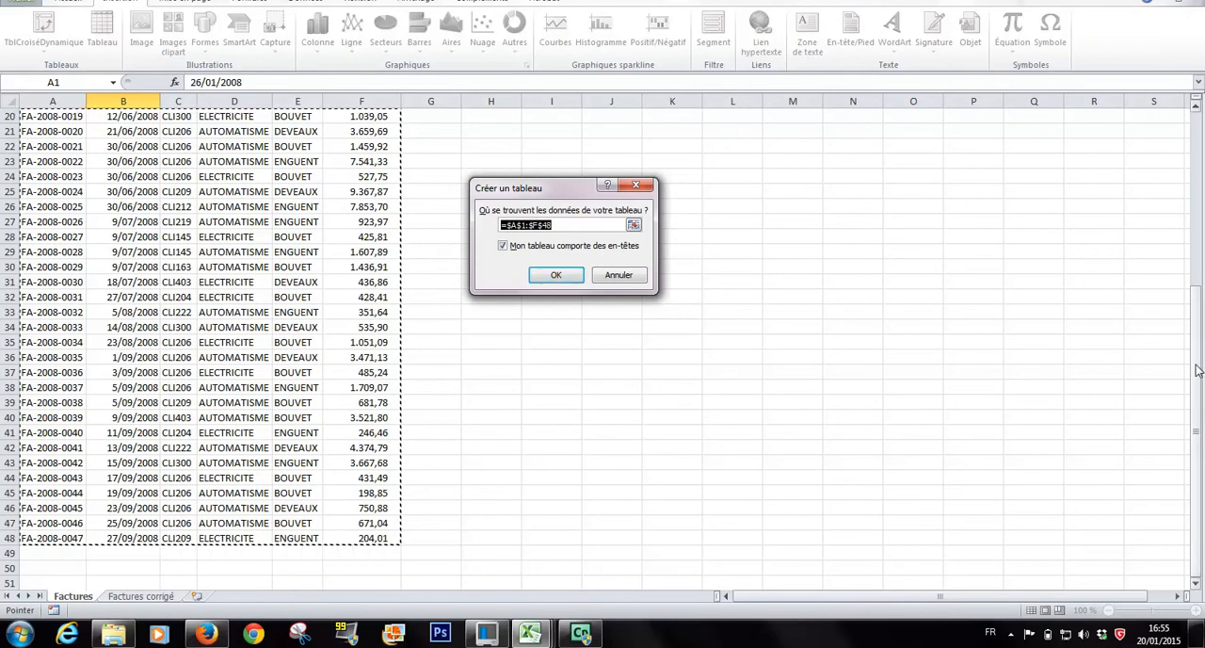
drag(1197, 365, 1197, 124)
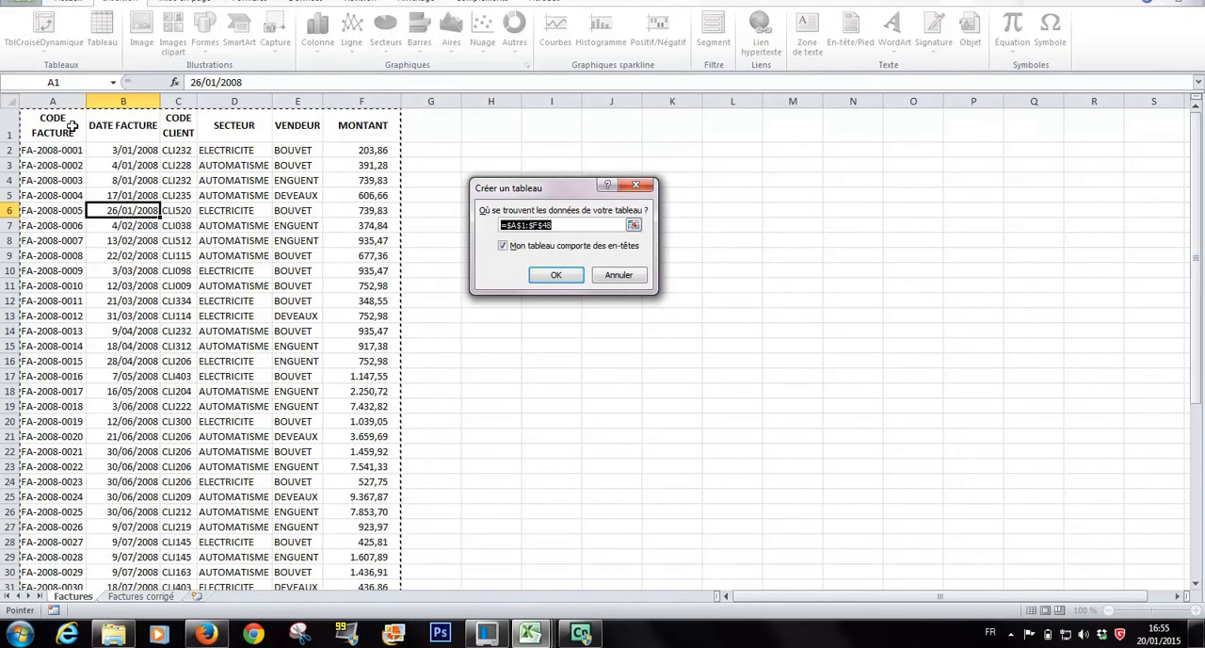
click(556, 275)
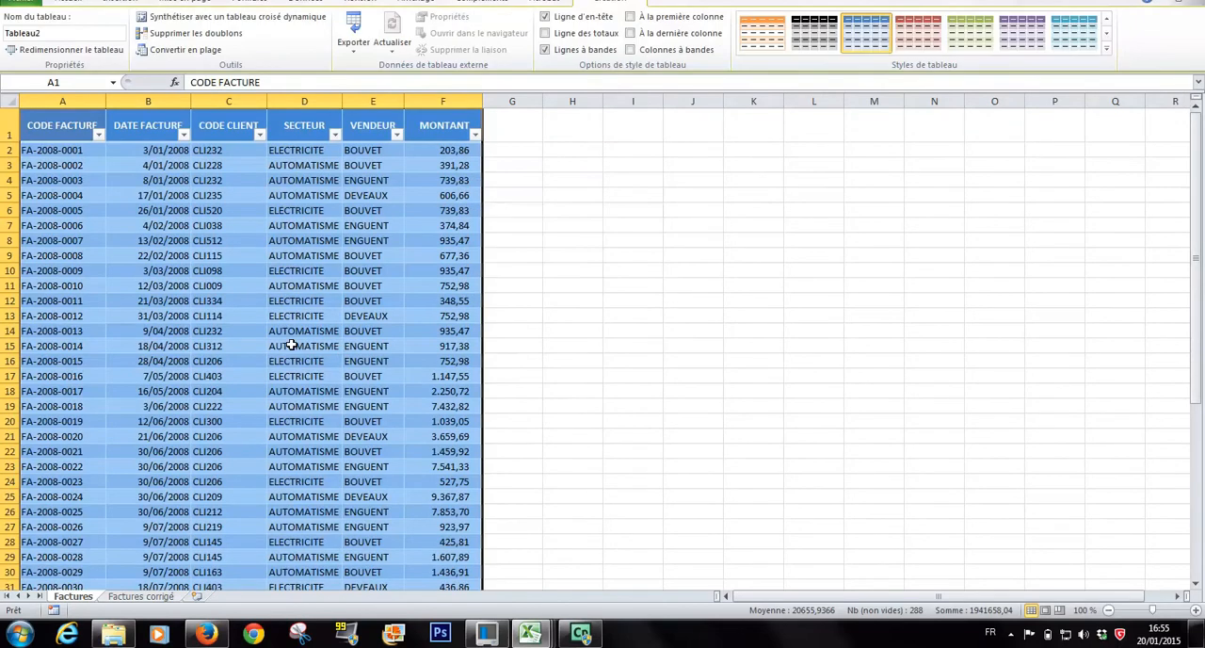
Add a new table column headed TVA in G1 of the Factures sheet.
click(512, 134)
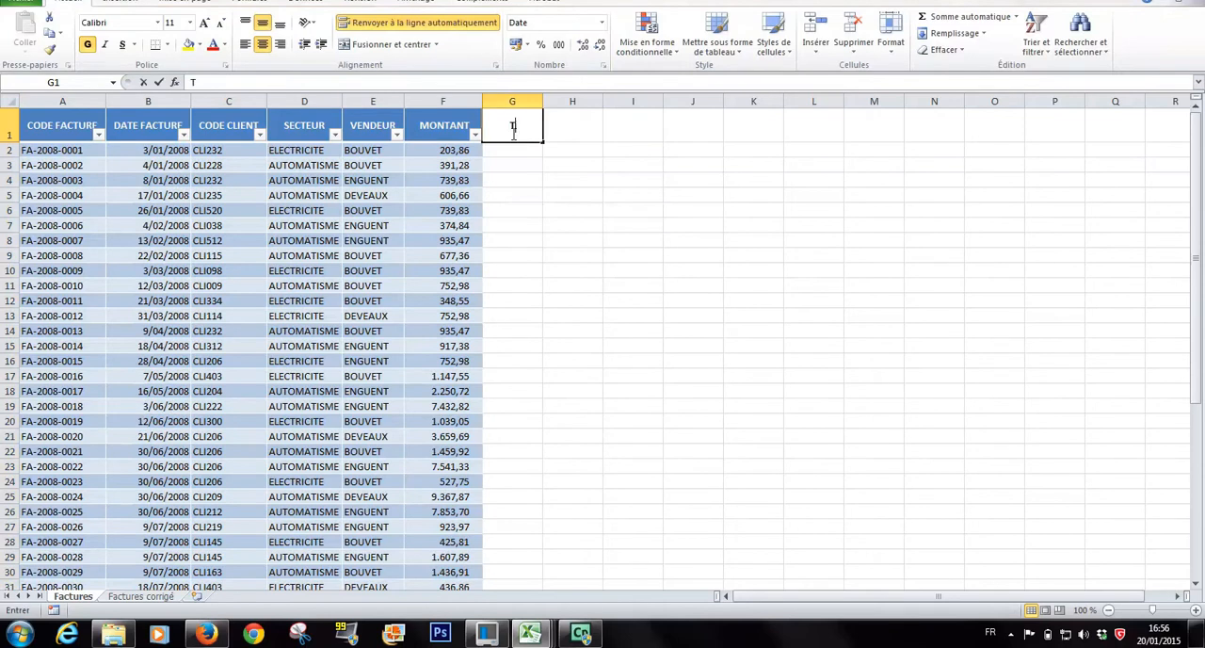
text(TVA)
key(Return)
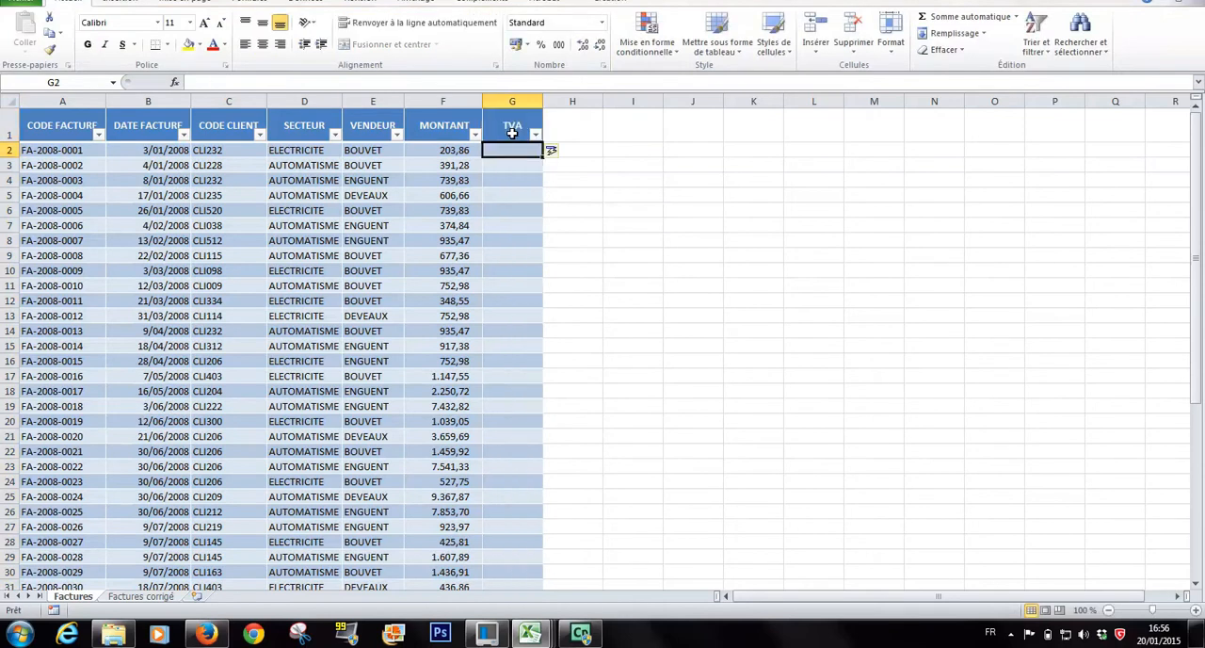
text(=)
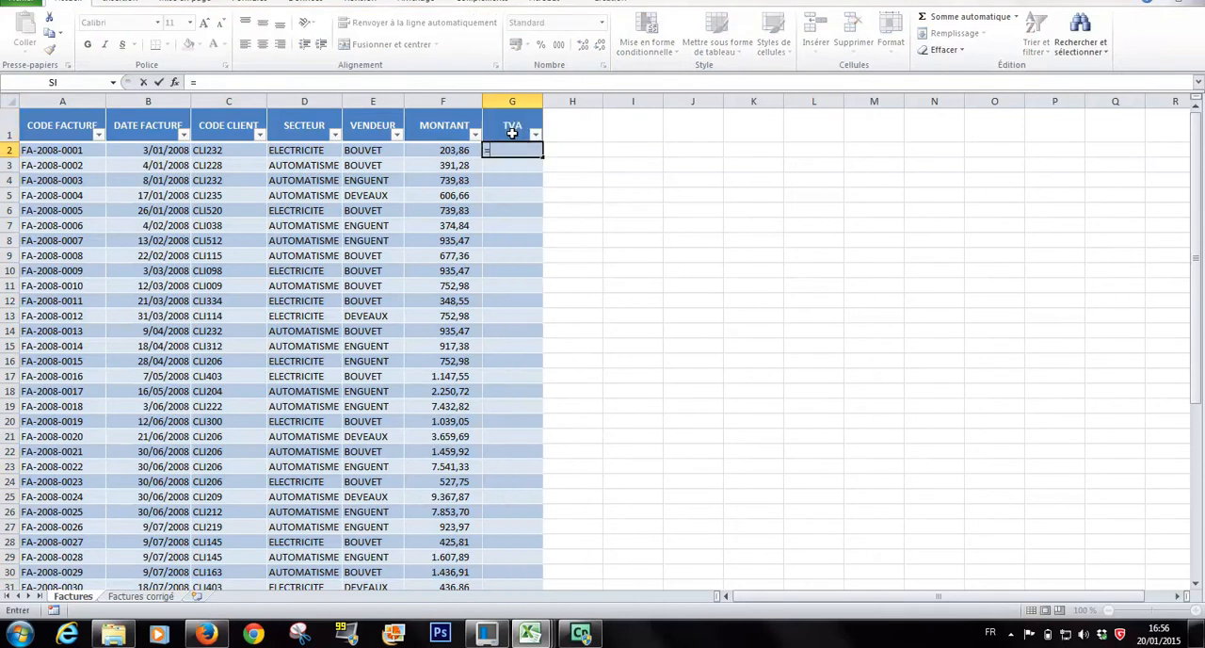
click(450, 151)
text(*21%)
key(Return)
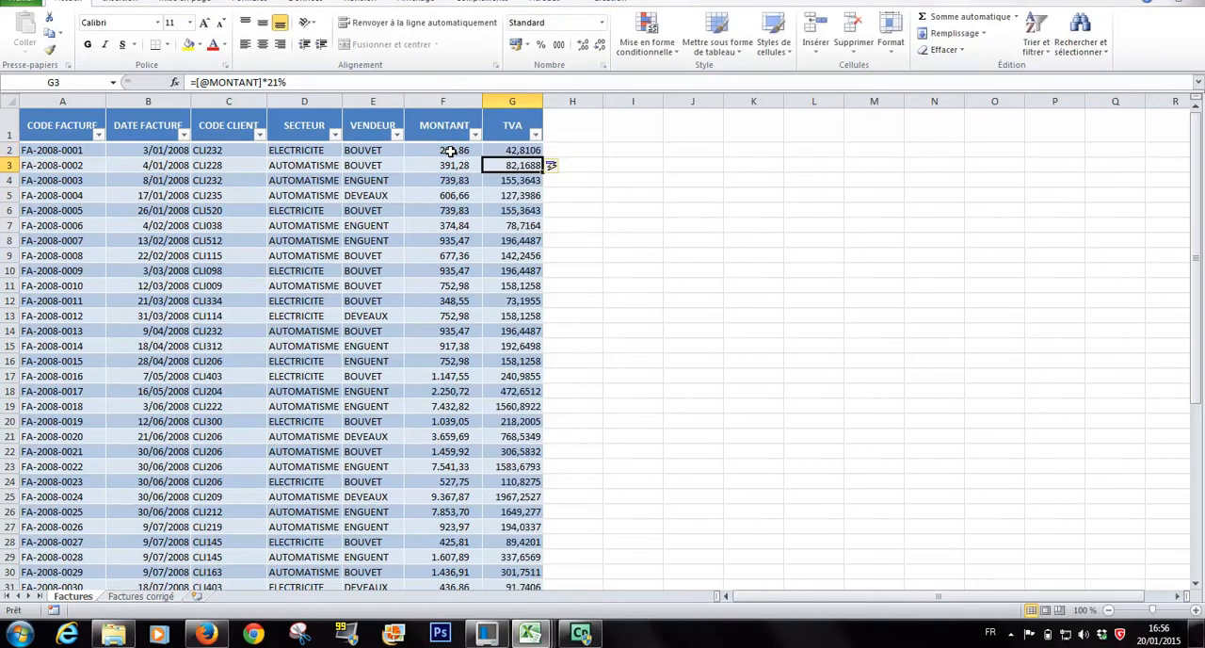
Add a new table column headed TTC in H1 of the Factures sheet.
click(573, 126)
text(TTC)
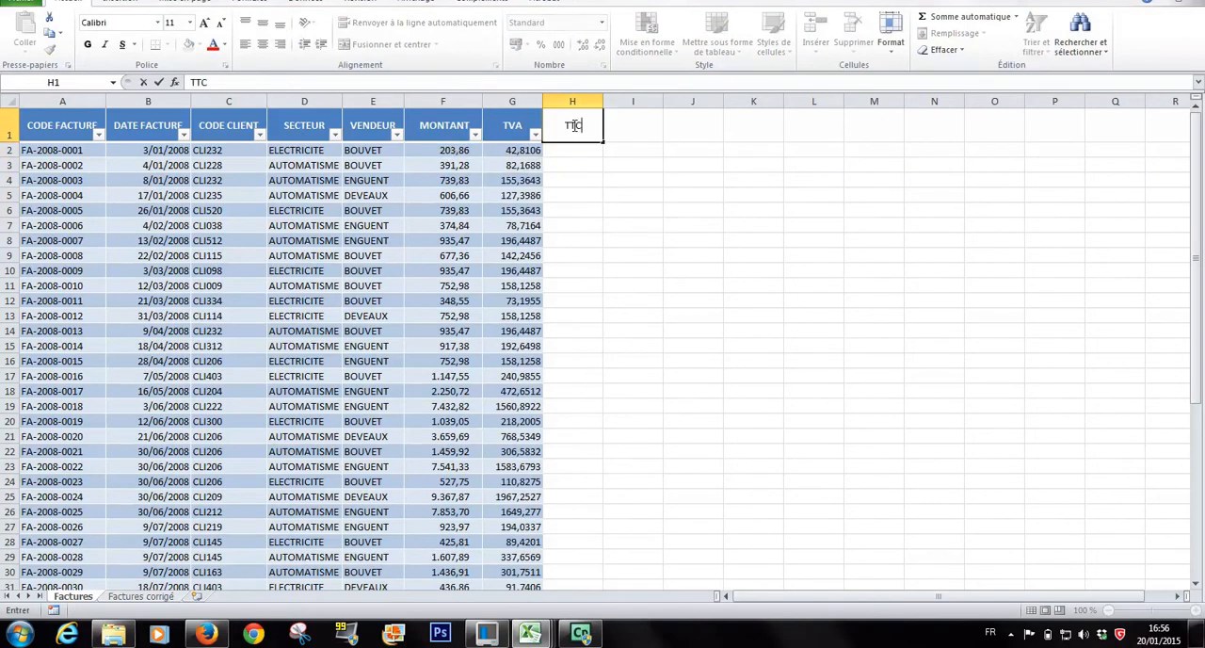
key(Return)
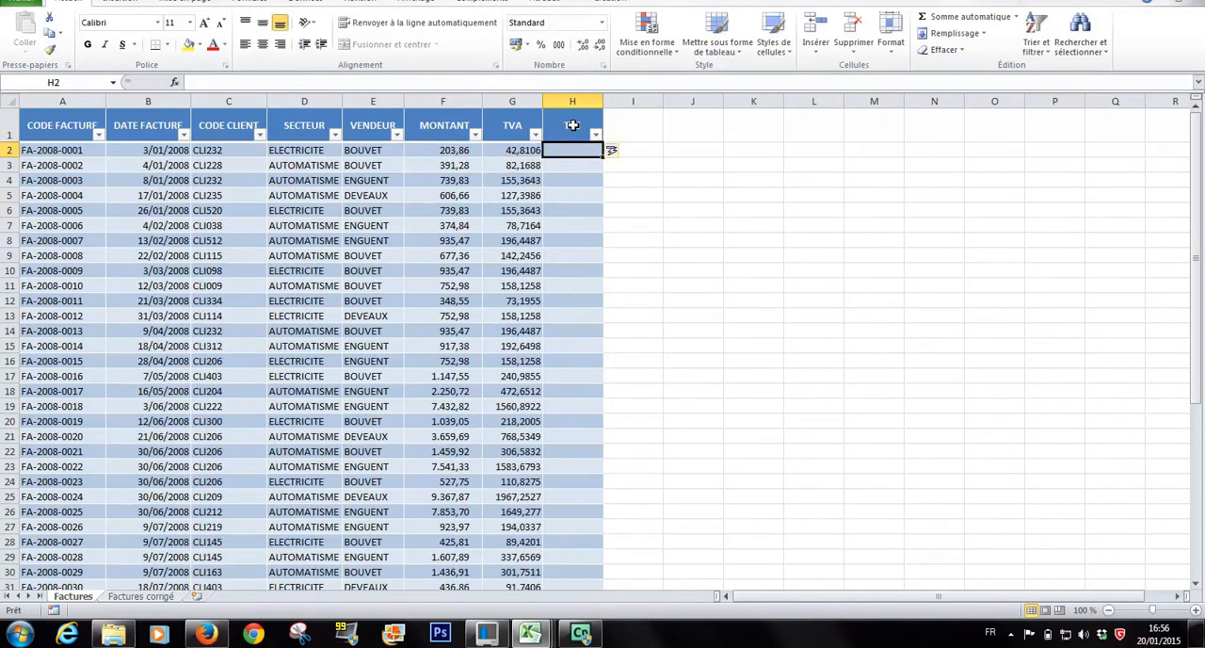
text(=)
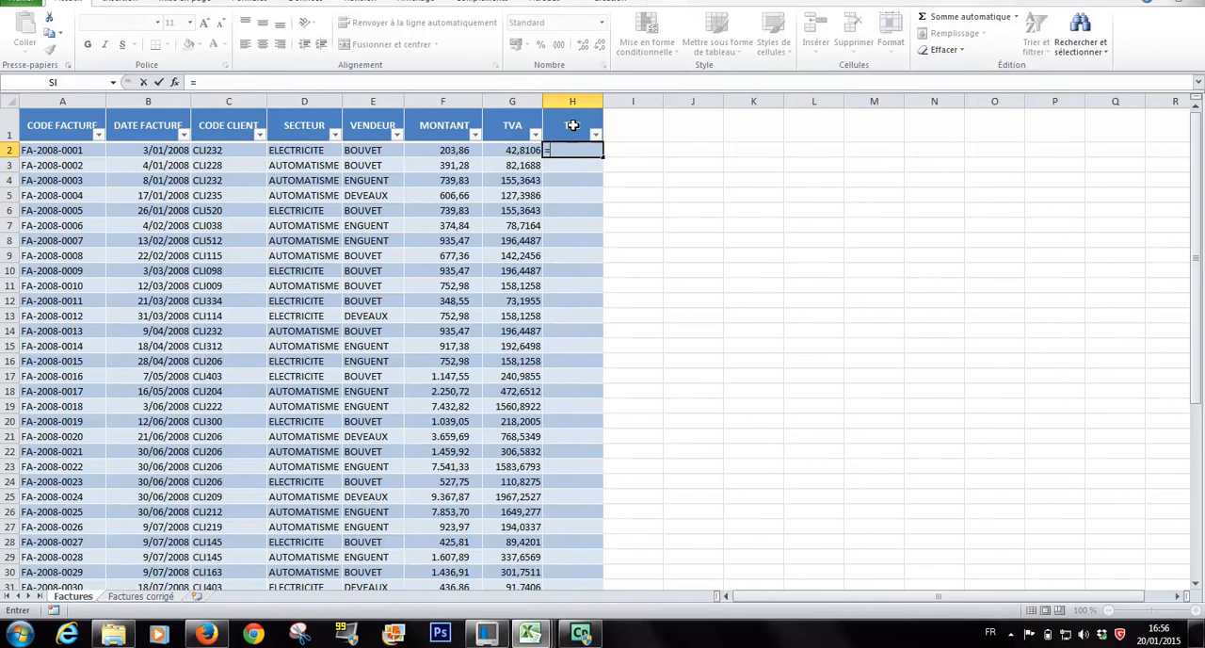
click(451, 156)
text(+)
click(506, 151)
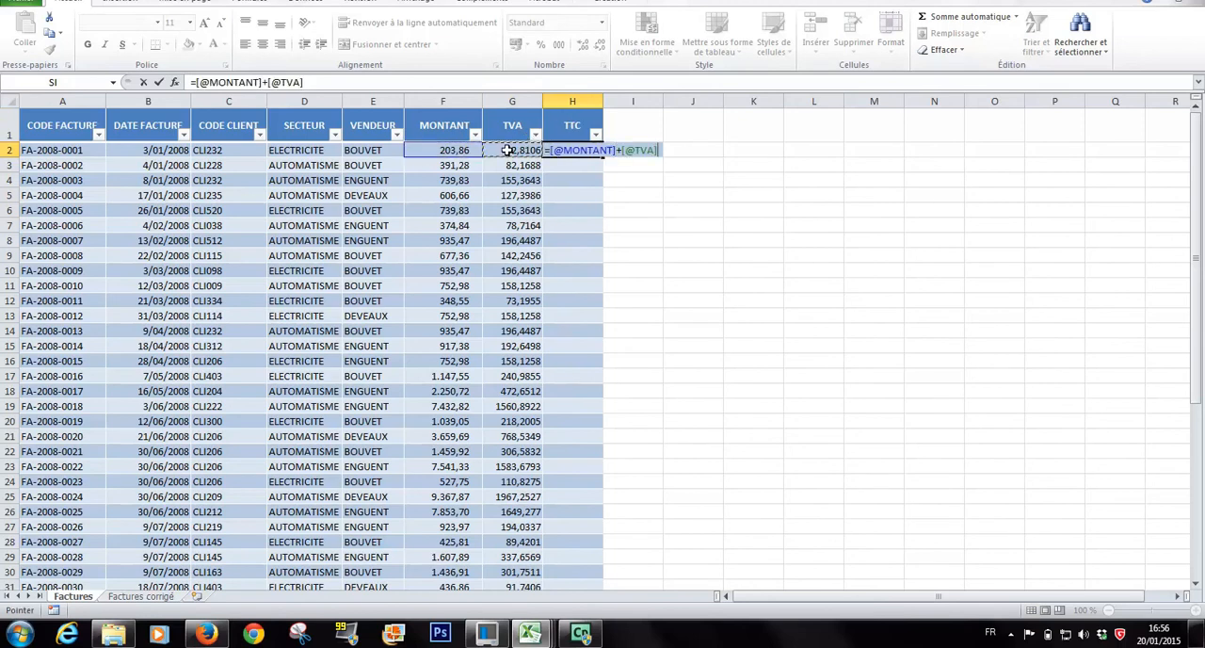
key(Return)
Add a totals row to the Factures table.
scroll(564, 188, down, 7)
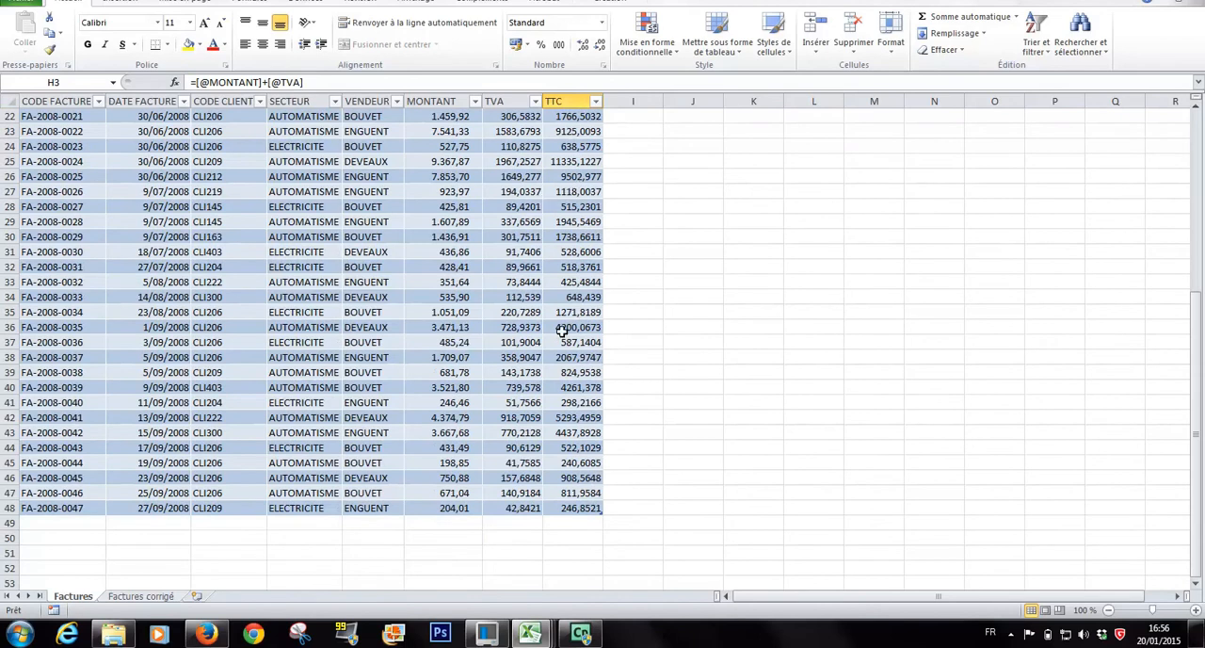
scroll(562, 331, up, 7)
scroll(561, 331, down, 2)
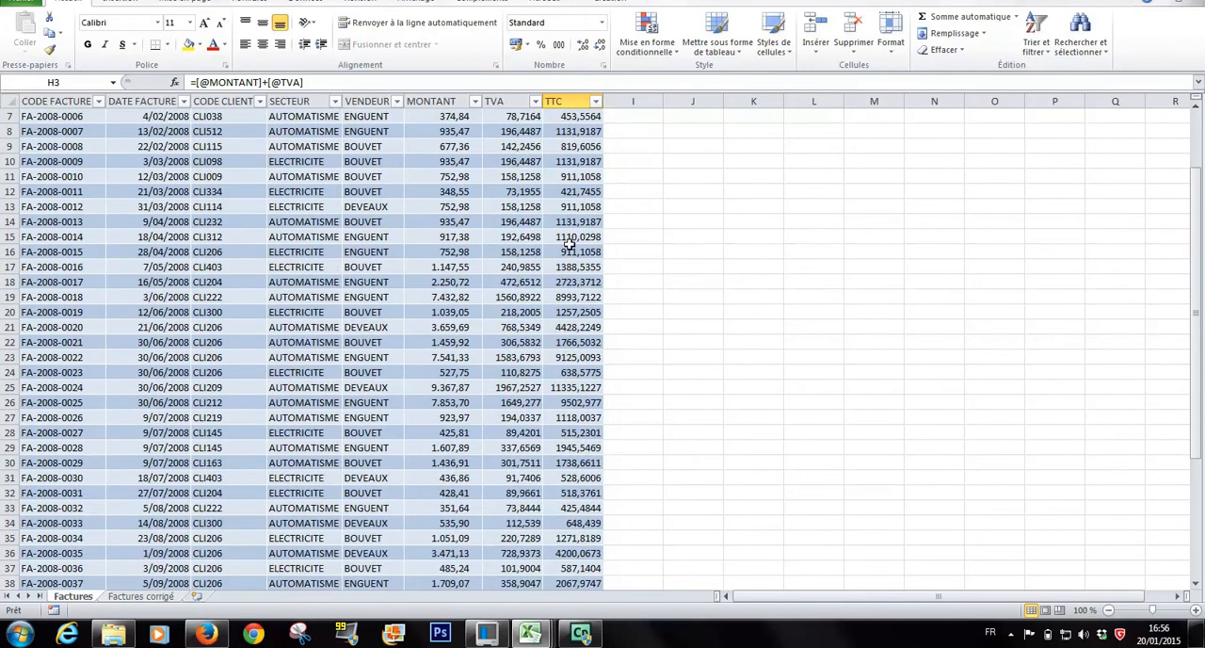
click(607, 4)
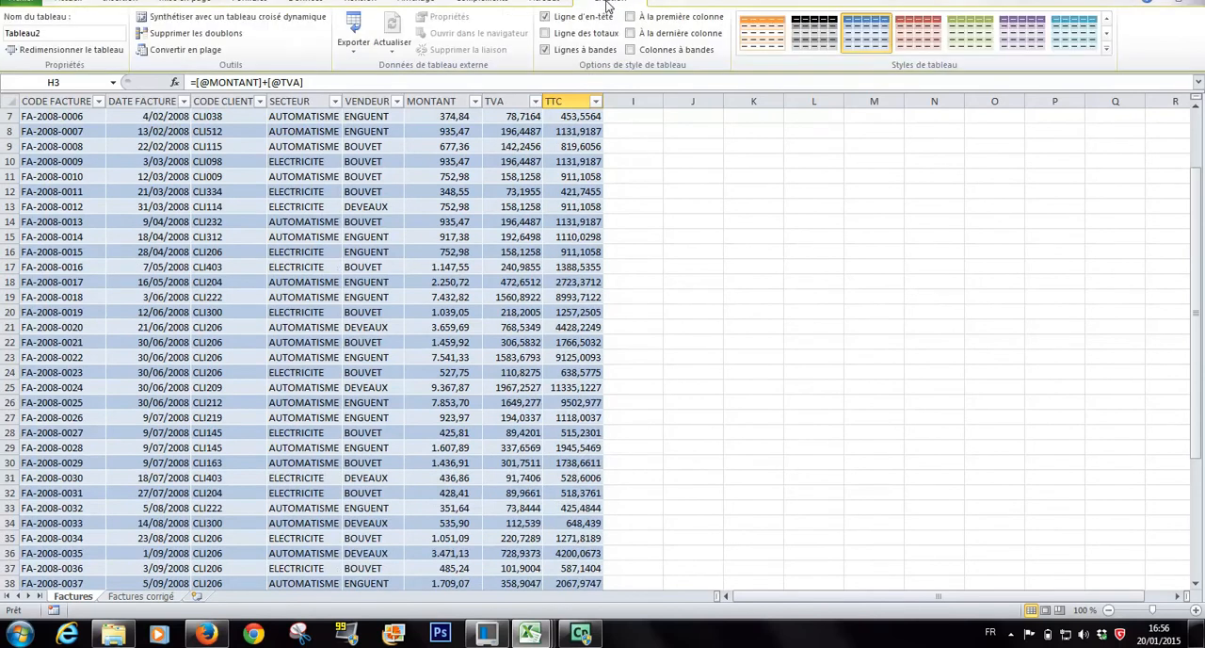
click(543, 33)
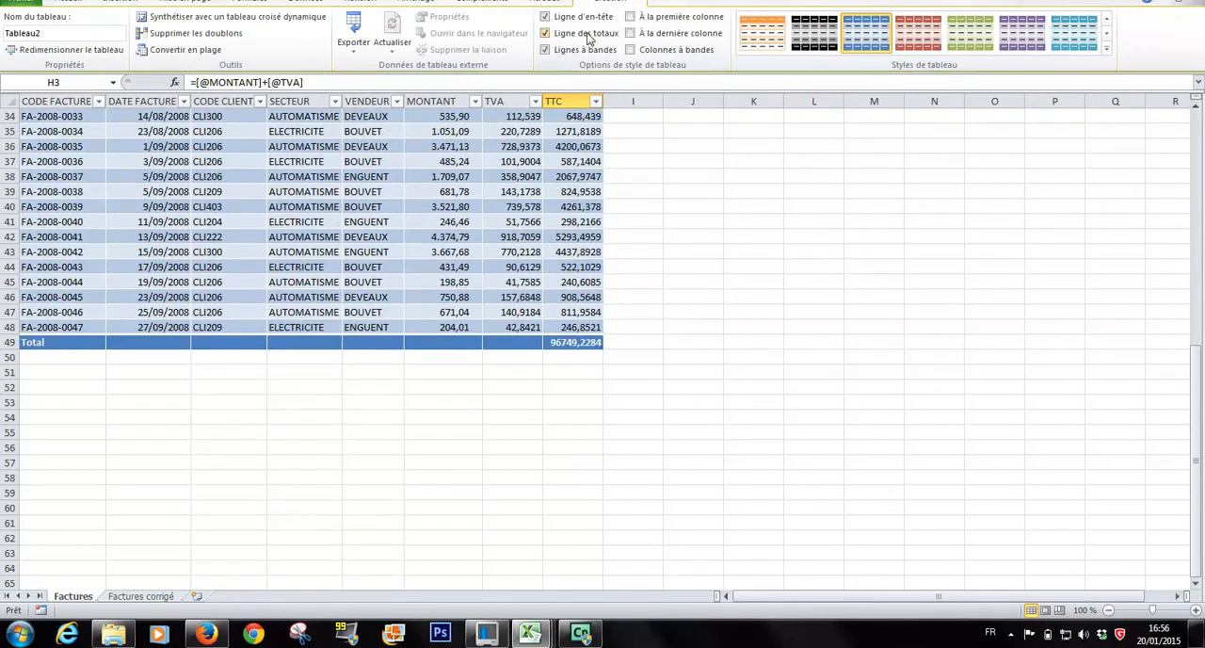
Set the totals of the TVA column in G49 and the MONTANT column in F49 to Somme.
scroll(525, 324, down, 1)
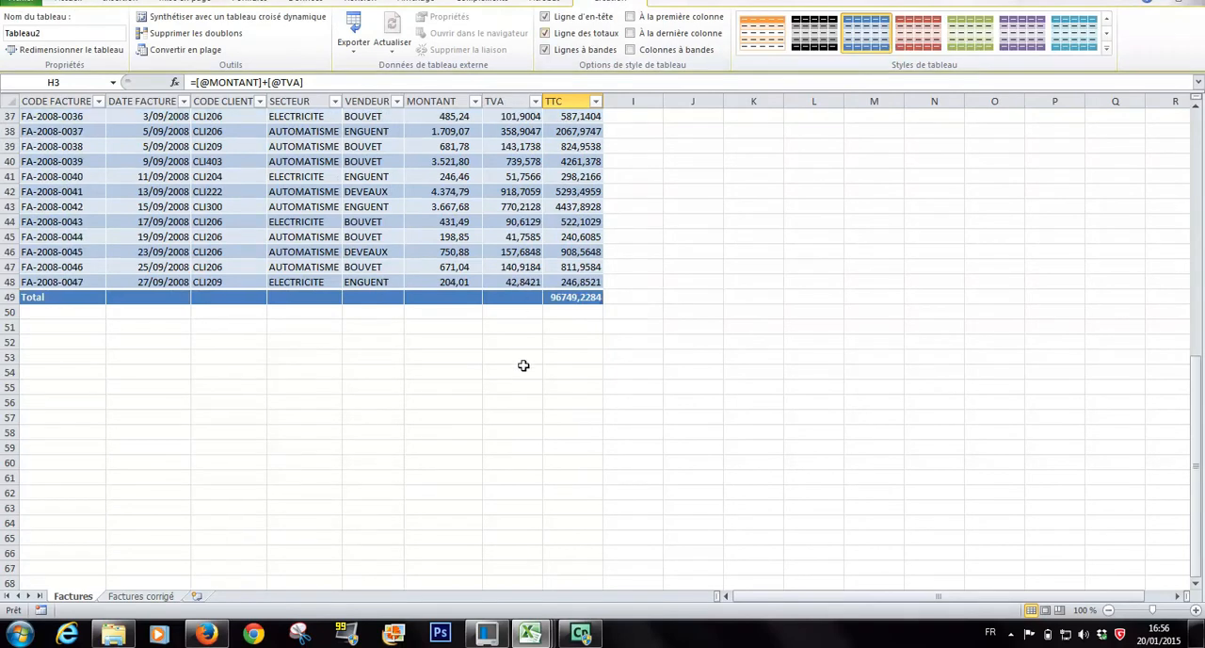
click(526, 297)
click(549, 298)
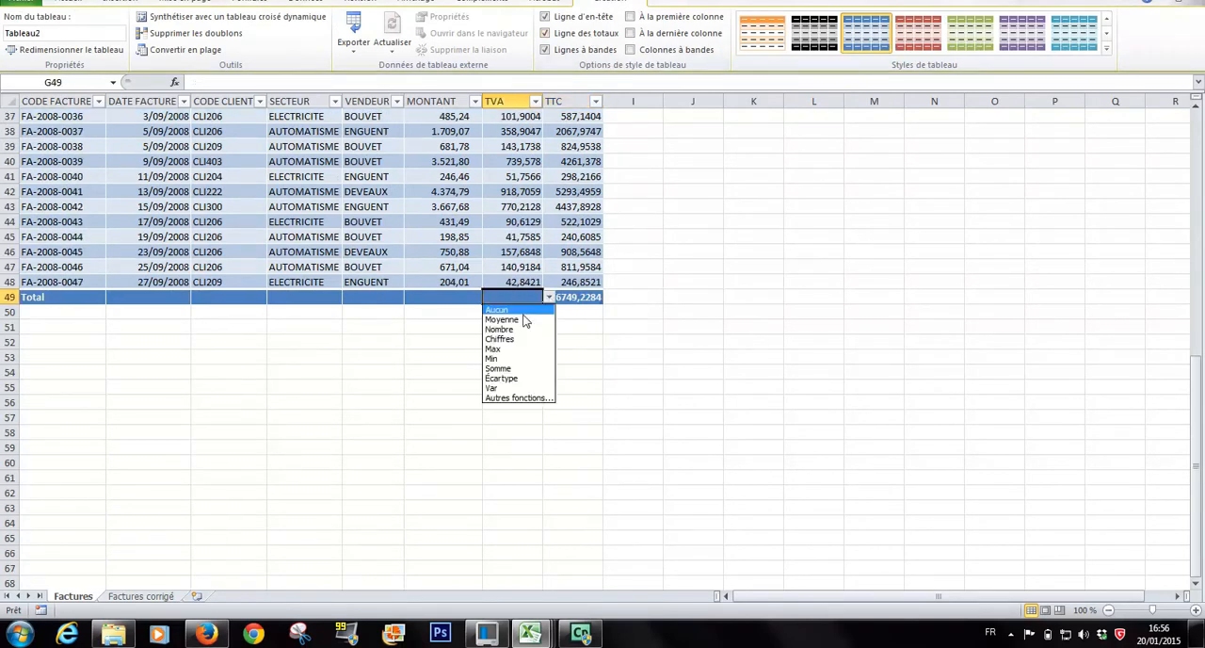
click(499, 368)
click(443, 297)
click(489, 298)
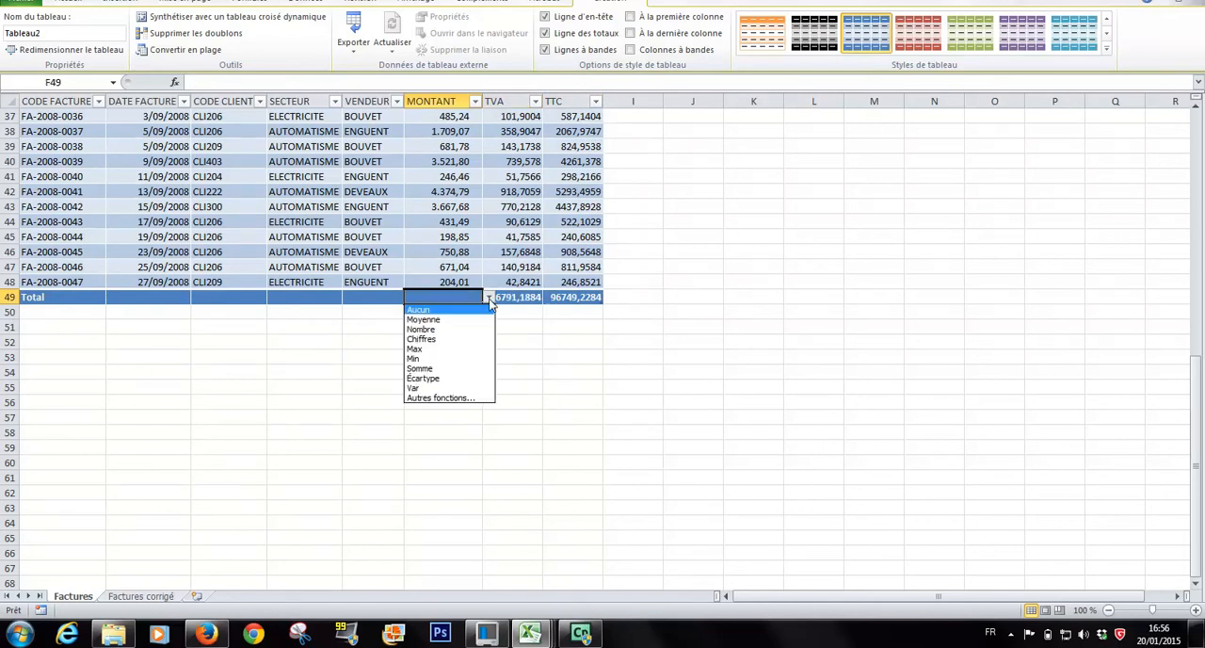
click(451, 368)
scroll(480, 320, up, 12)
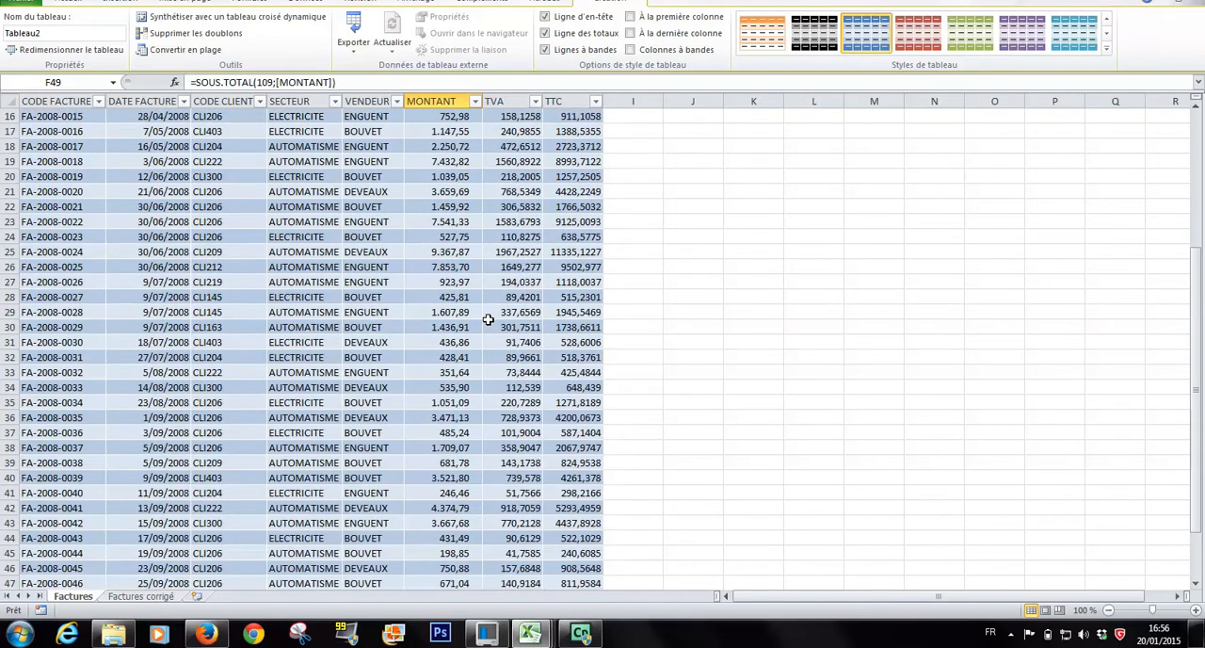
scroll(452, 188, down, 10)
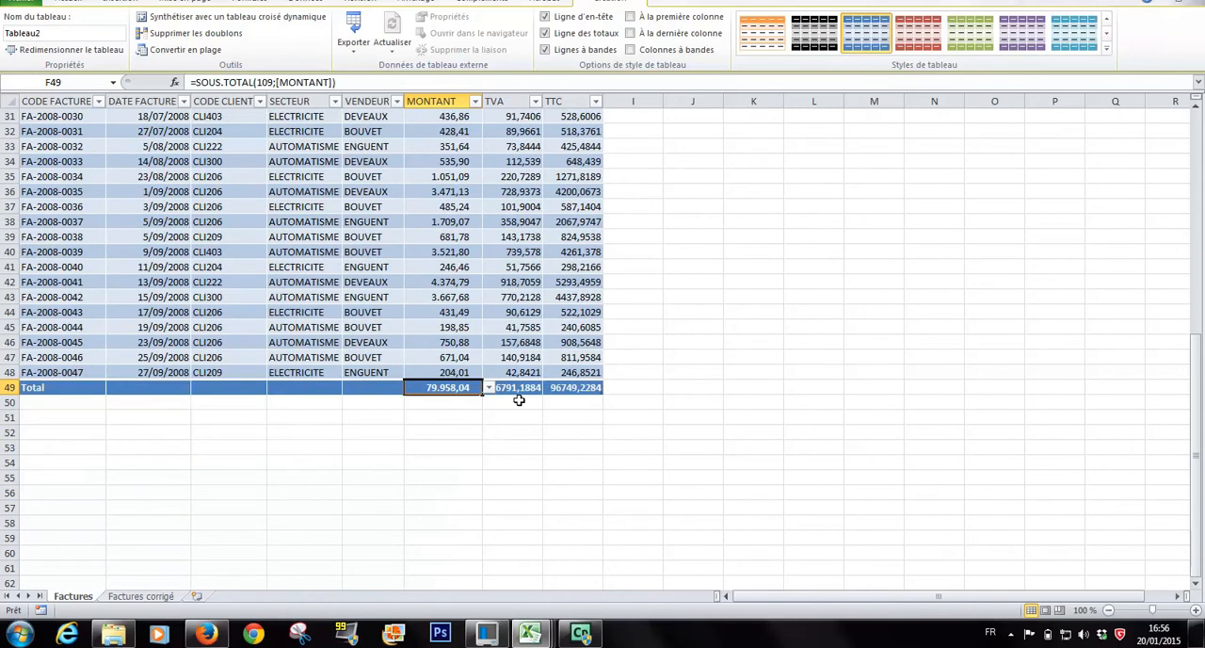
click(657, 433)
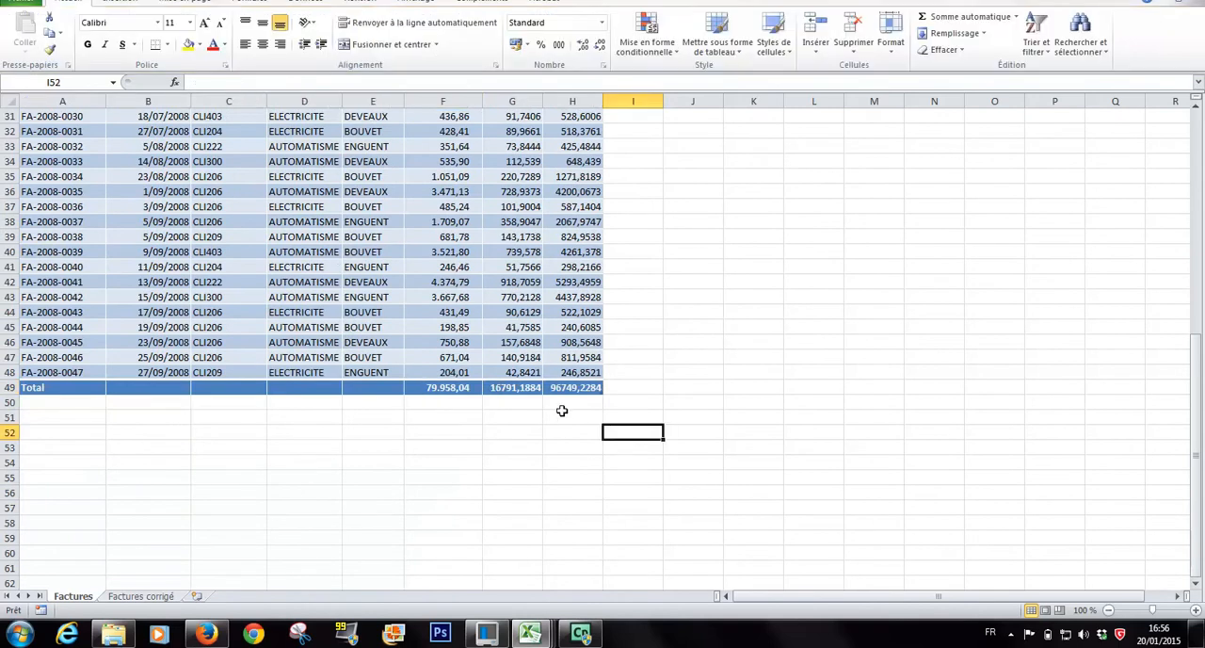
Apply the Monétaire number format to the MONTANT, TVA and TTC columns of the Factures table, including the totals row.
drag(578, 386, 438, 149)
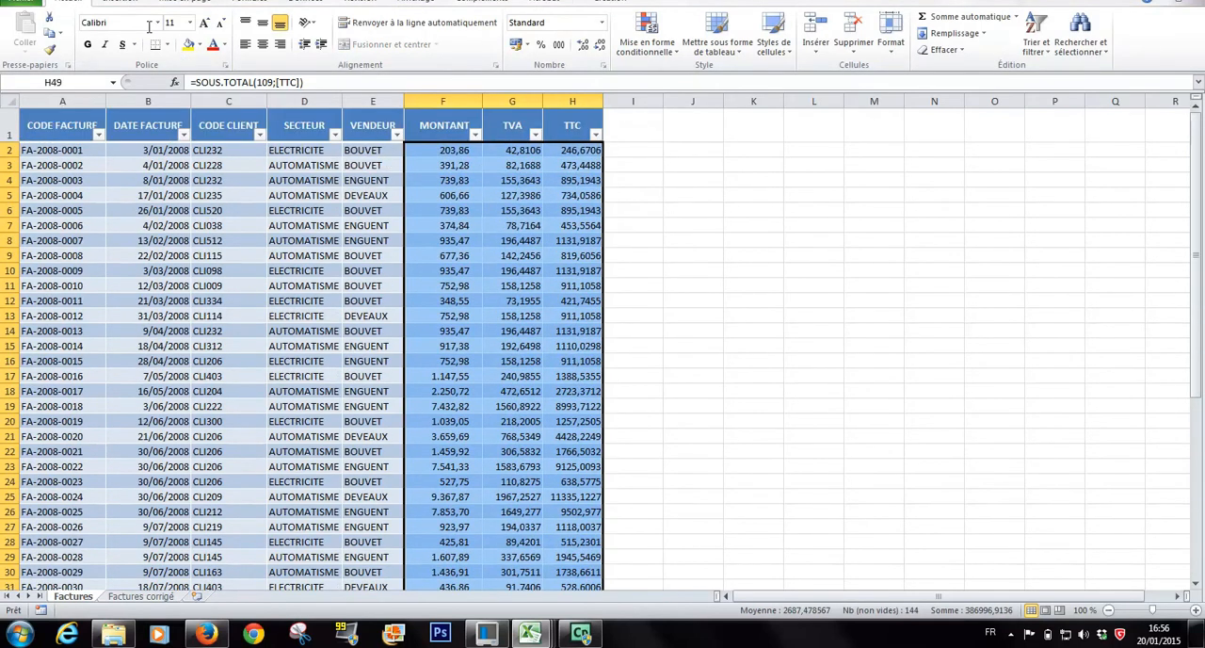
click(603, 24)
click(603, 23)
click(602, 22)
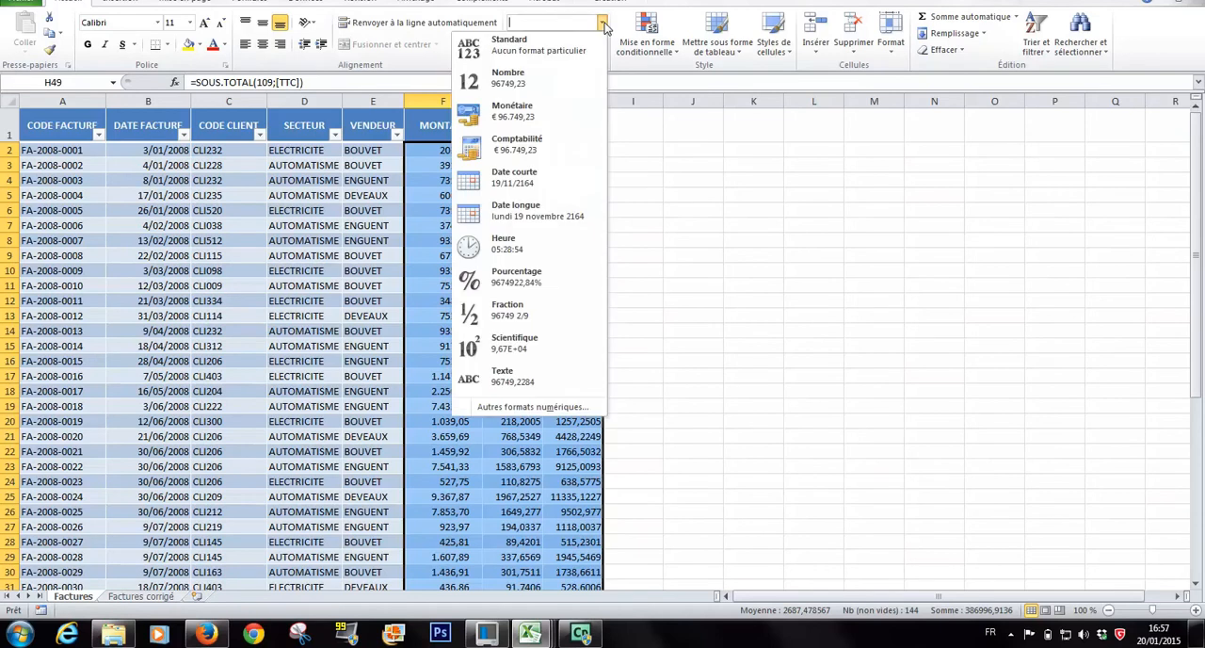
click(532, 130)
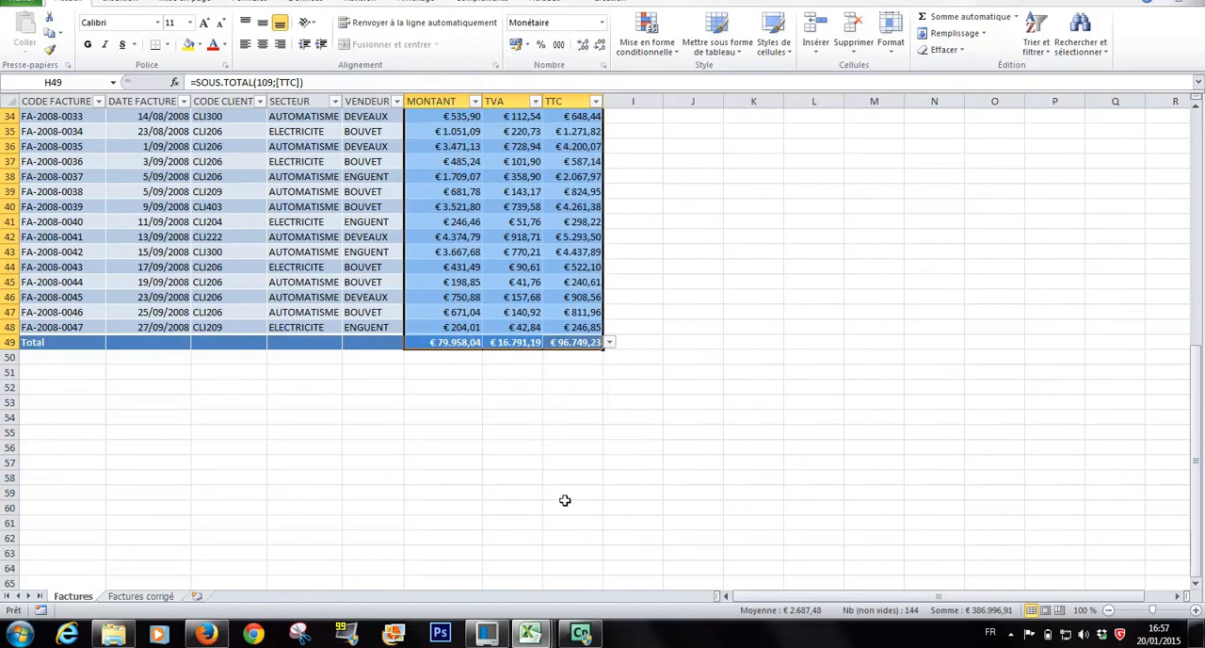
scroll(552, 431, up, 11)
scroll(551, 435, down, 8)
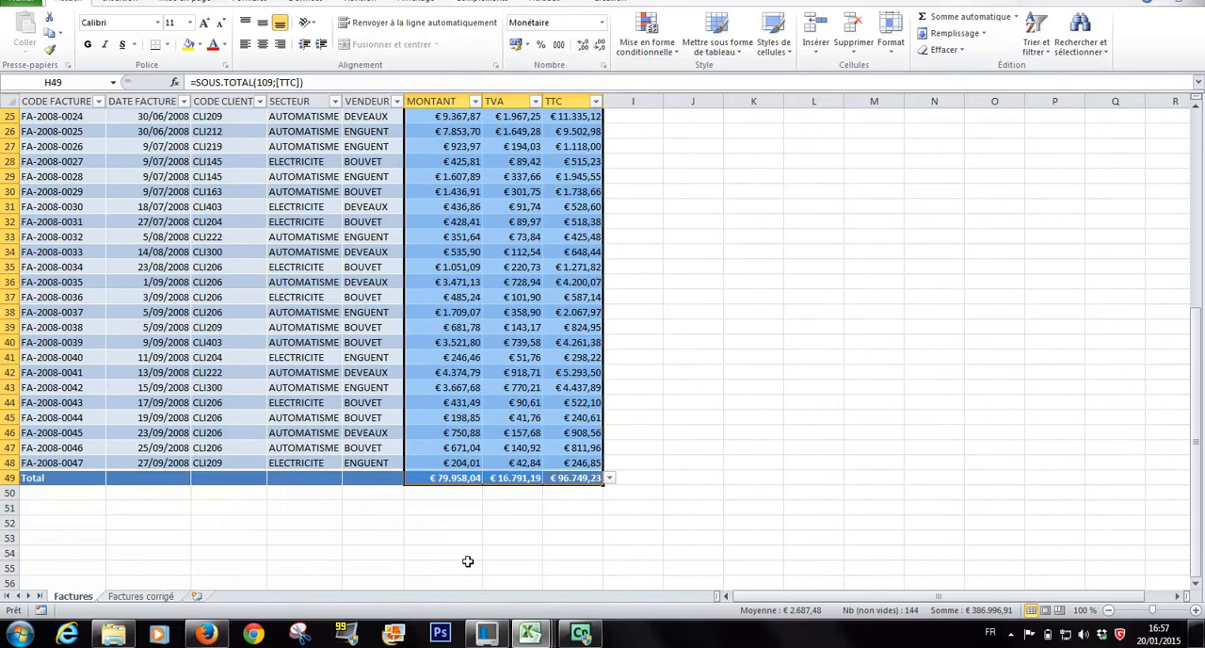
Examine the corrected invoice table and its totals row on the Factures corrigé sheet.
click(142, 597)
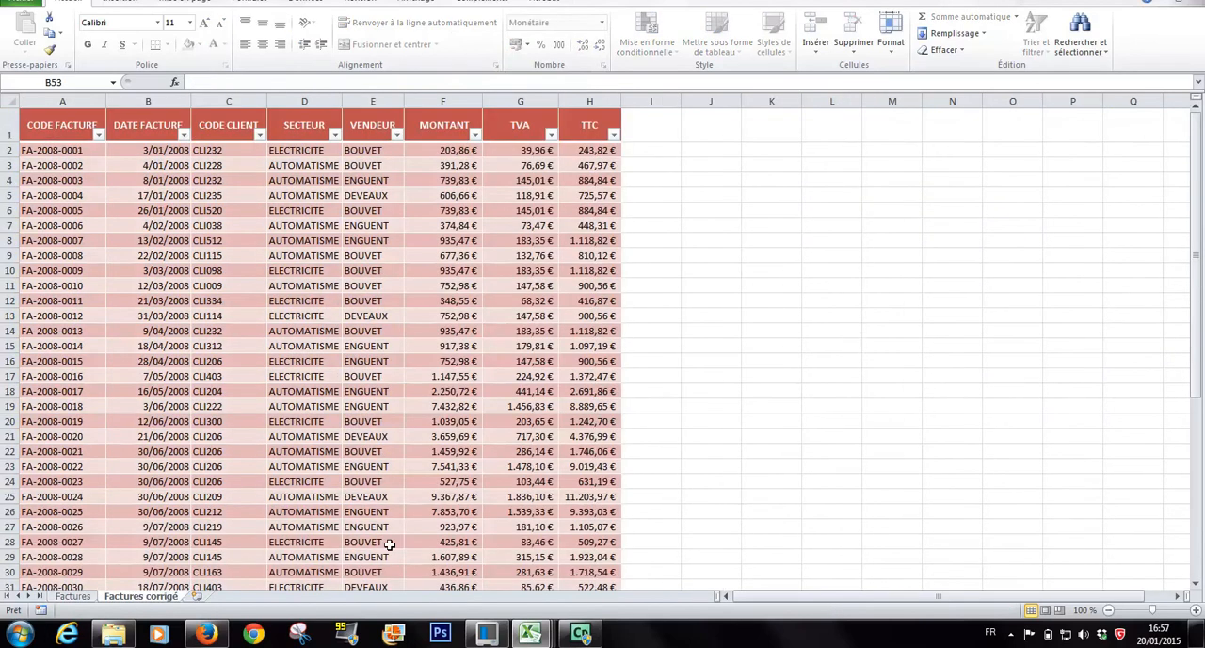
scroll(398, 539, down, 4)
scroll(398, 539, down, 6)
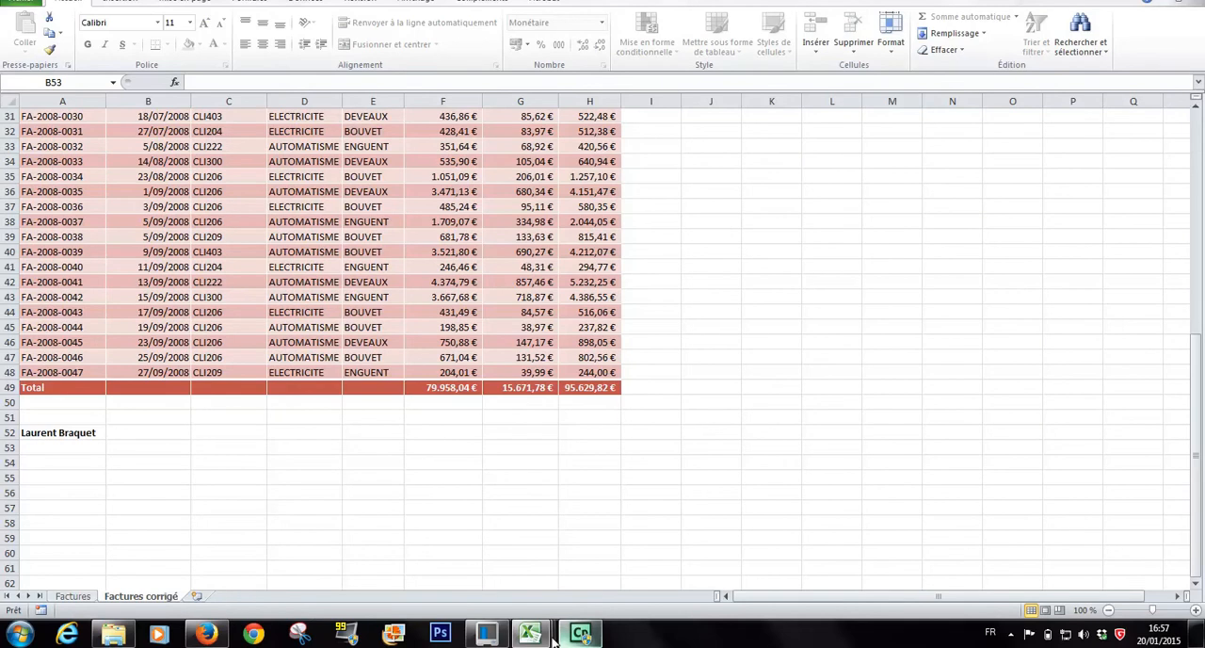
Switch to the Pannes.xlsx workbook and sort the Pannes list by TYPE PANNE from A to Z.
mouse_move(533, 636)
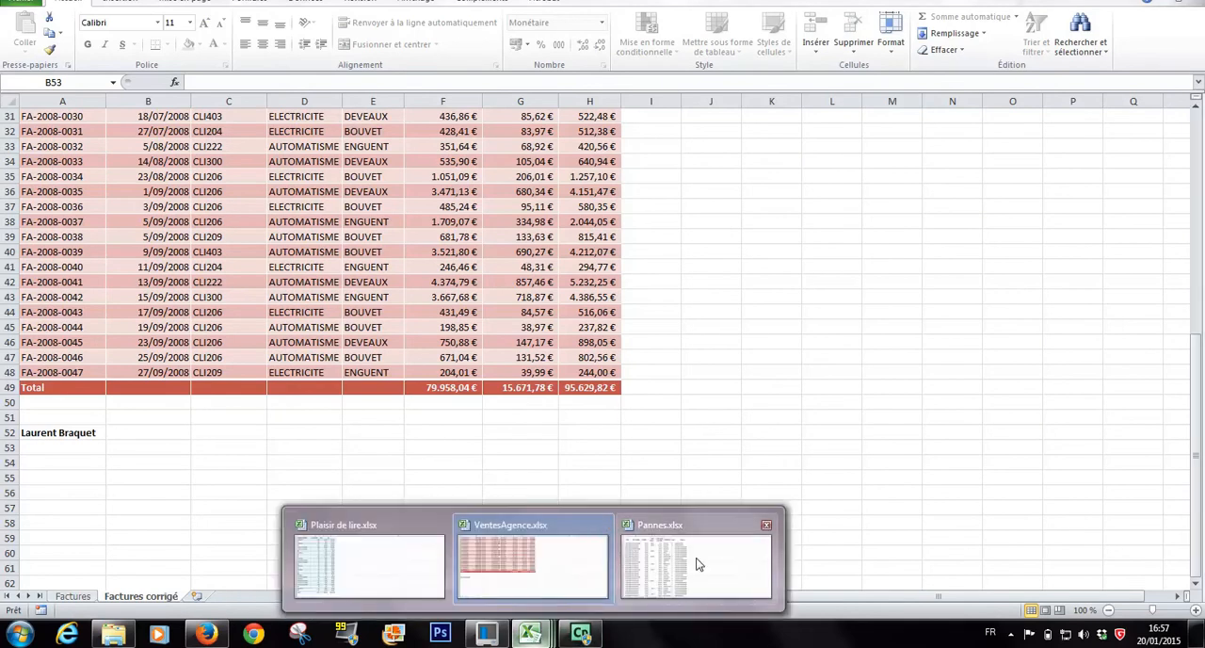
click(696, 559)
click(62, 143)
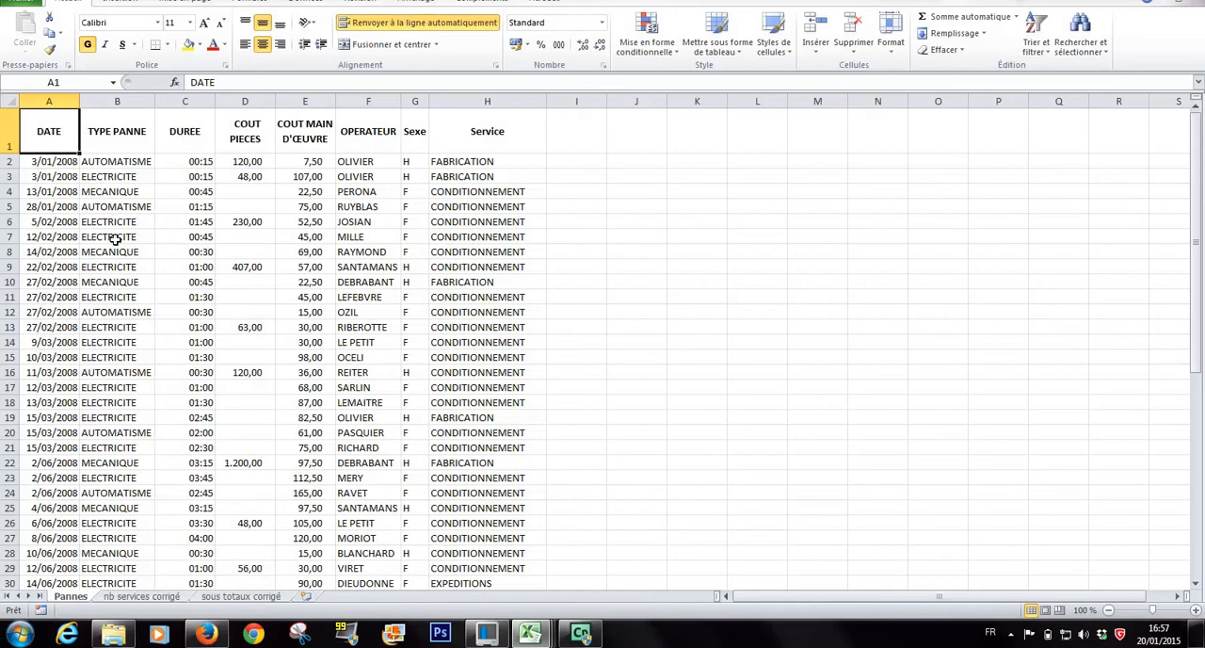
click(131, 165)
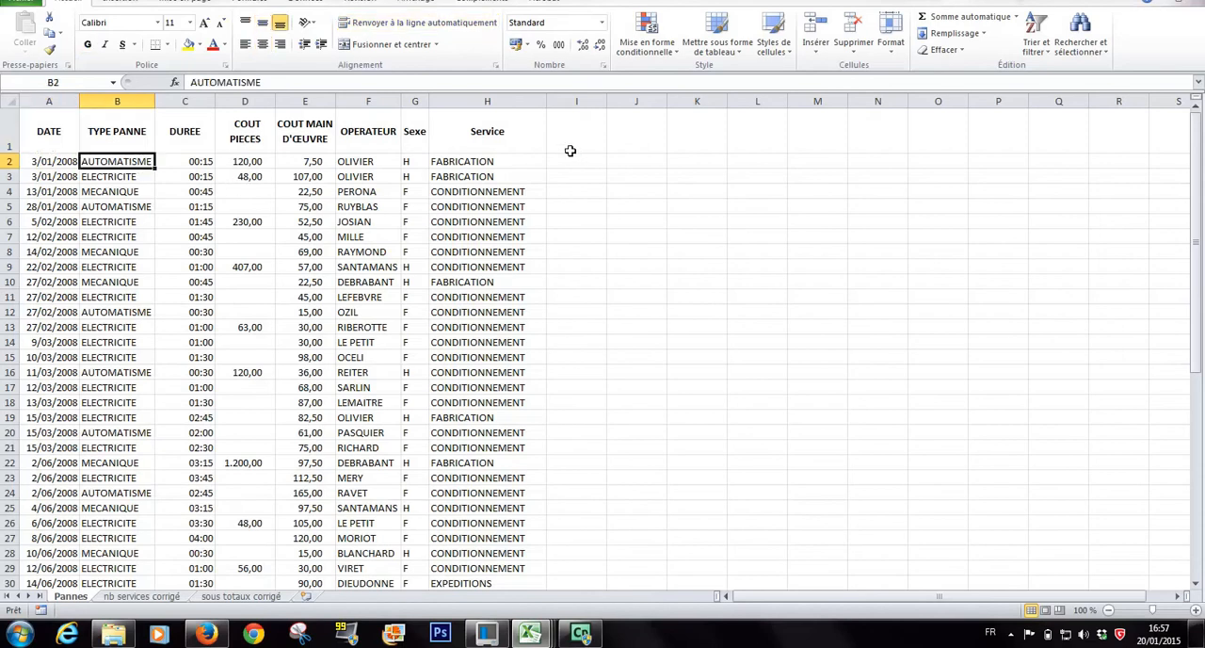
click(1047, 57)
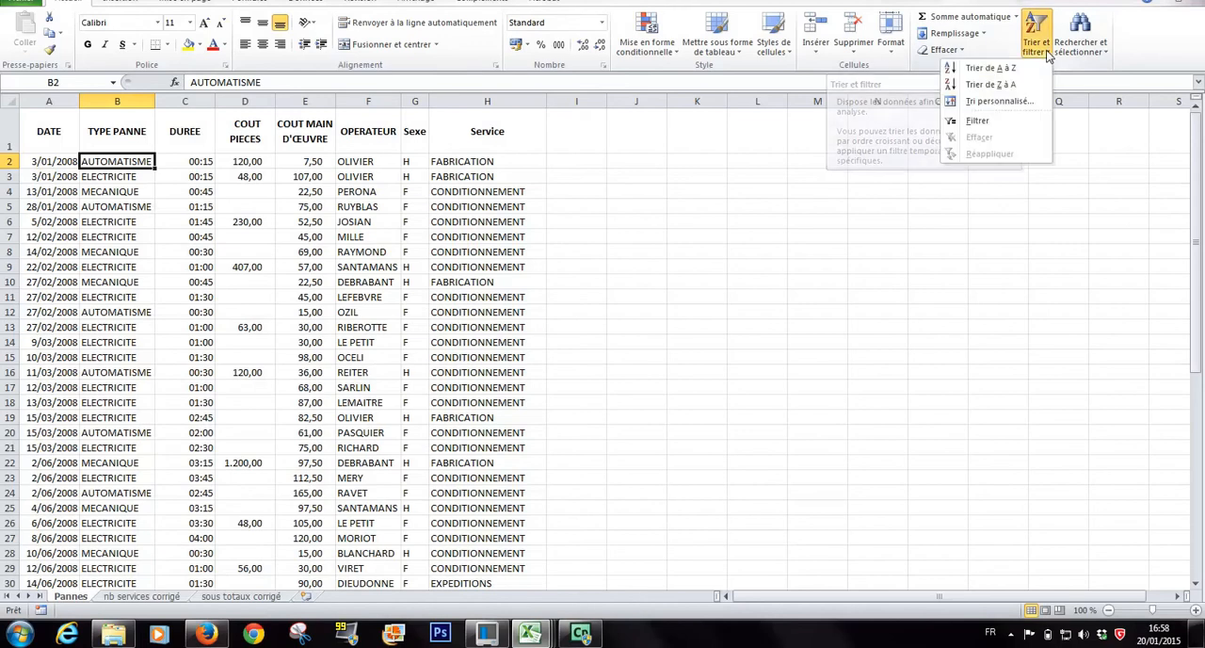
click(987, 68)
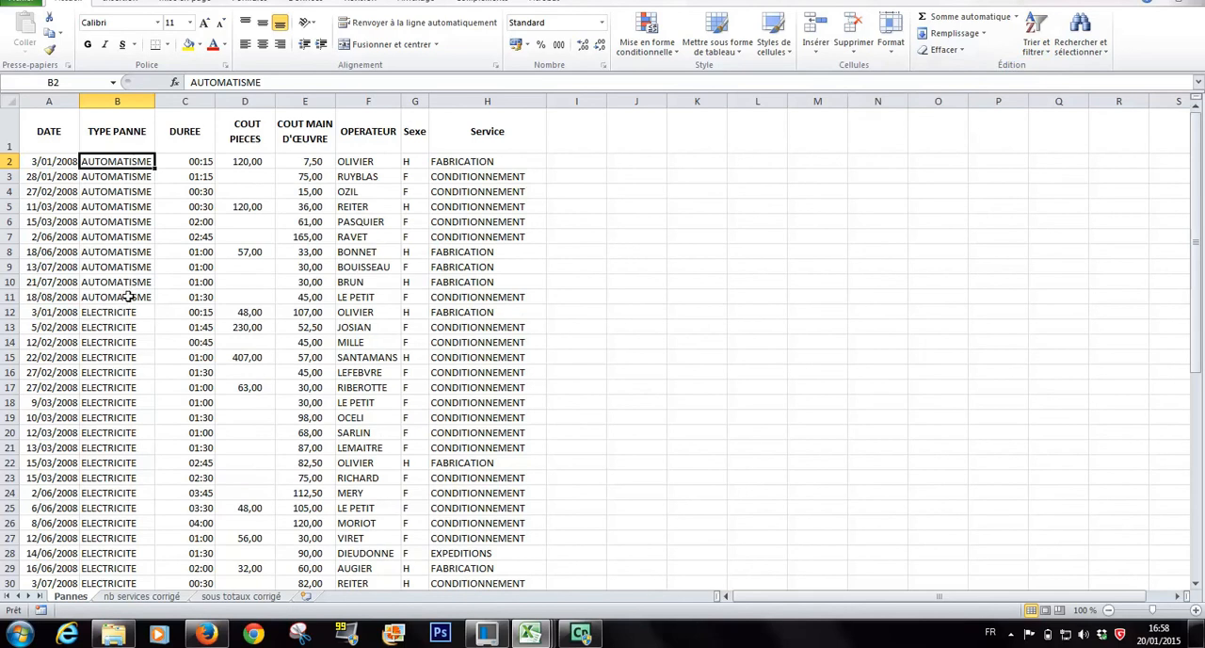
scroll(129, 297, down, 3)
scroll(129, 297, down, 10)
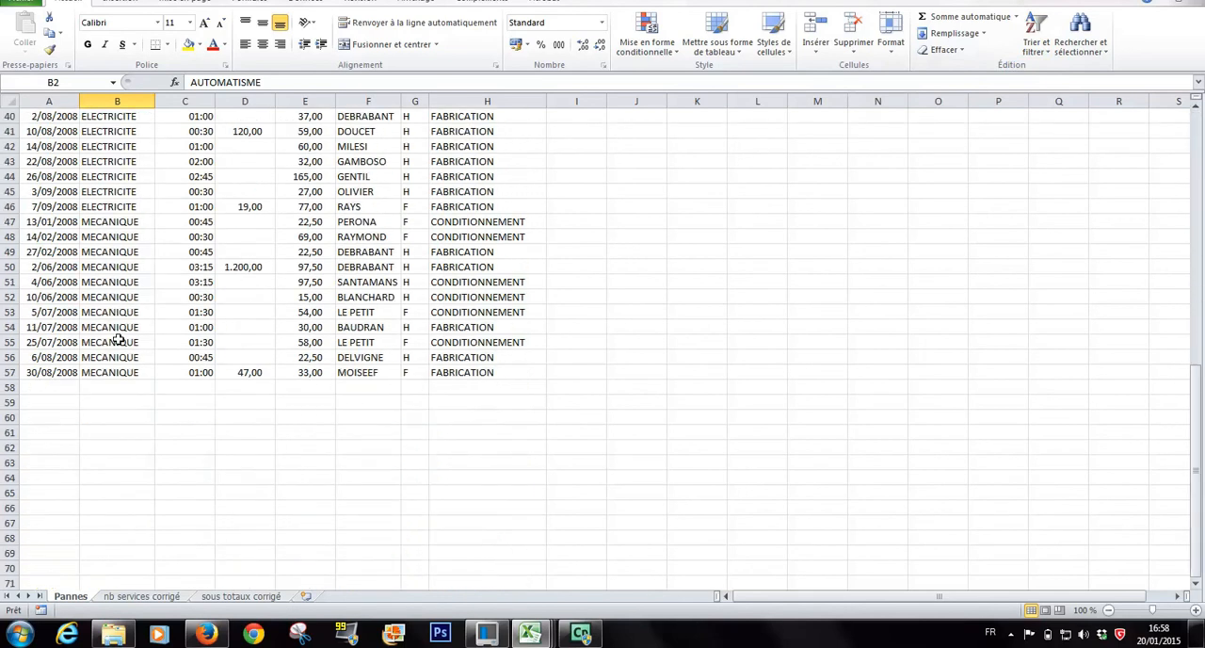
scroll(117, 339, up, 13)
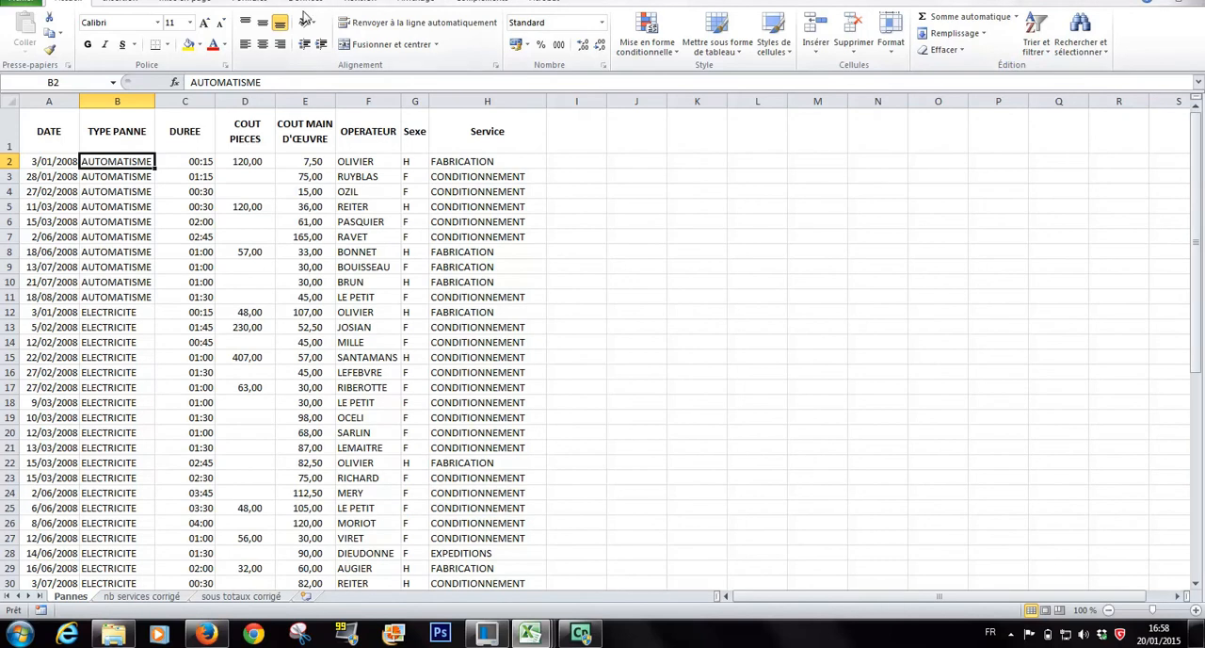
Add subtotals to the Pannes list at each change of TYPE PANNE, using the Nombre function on the Service column.
click(305, 5)
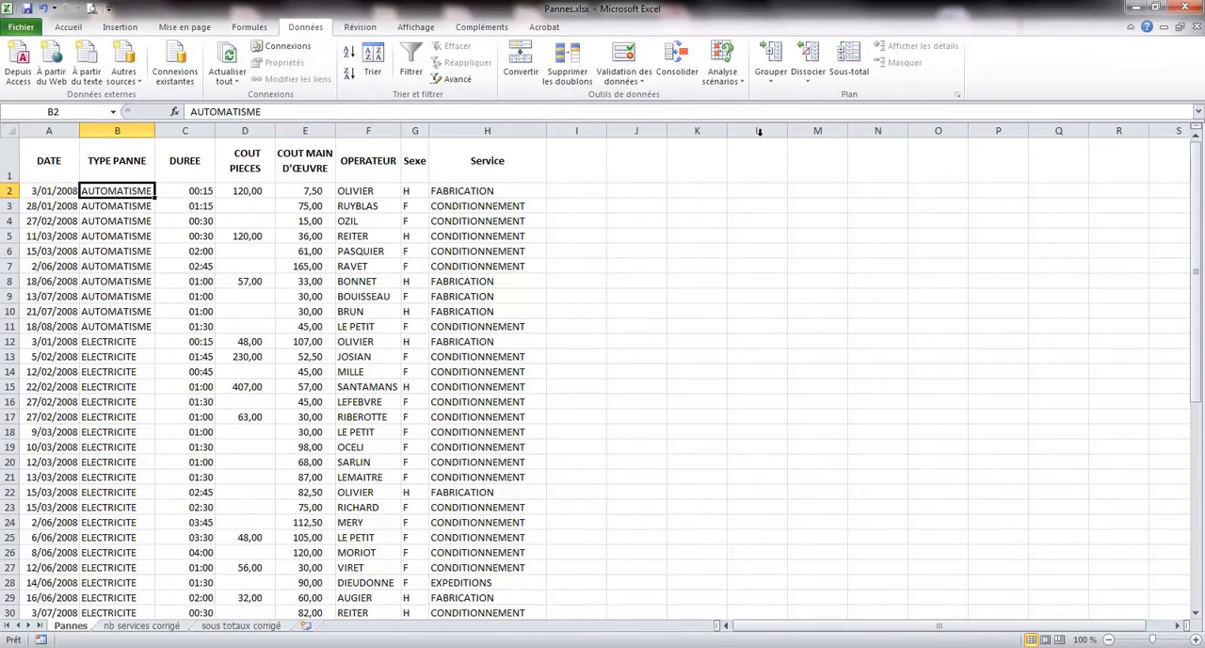
click(850, 60)
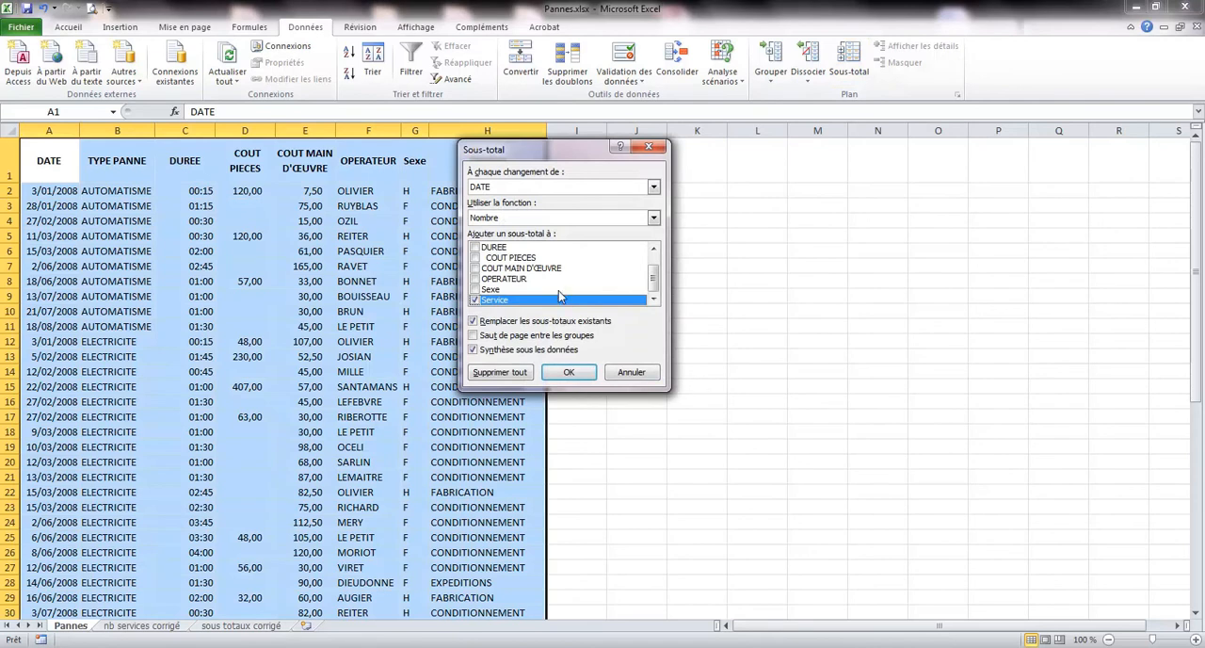
click(654, 188)
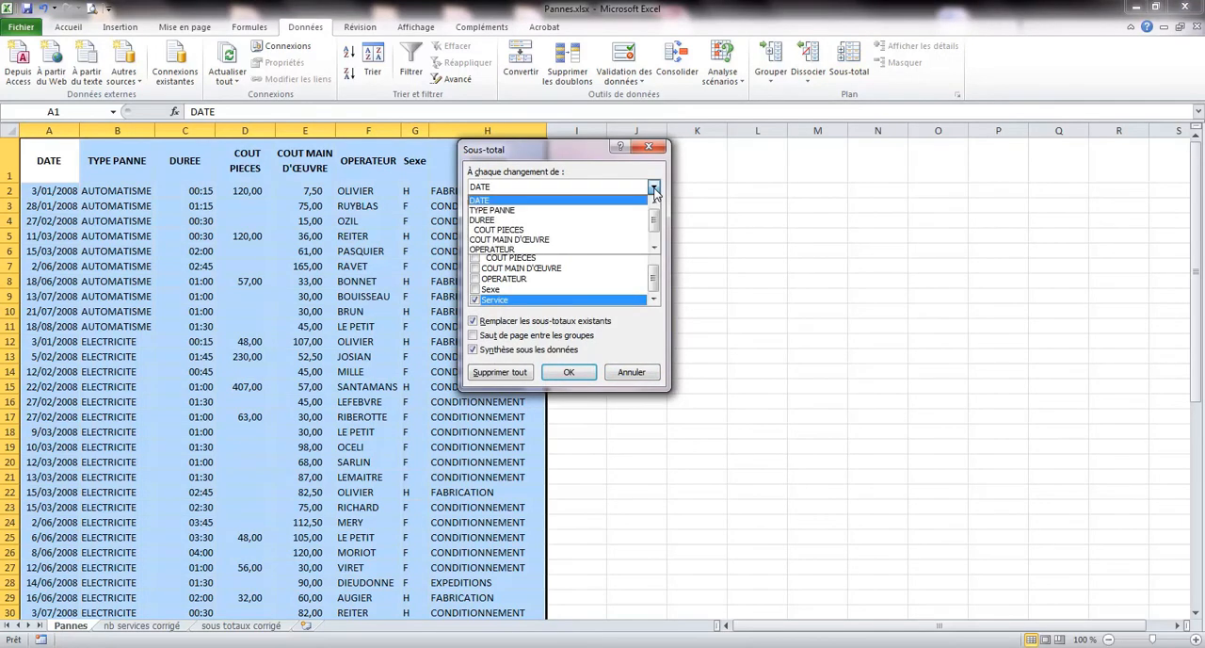
click(496, 210)
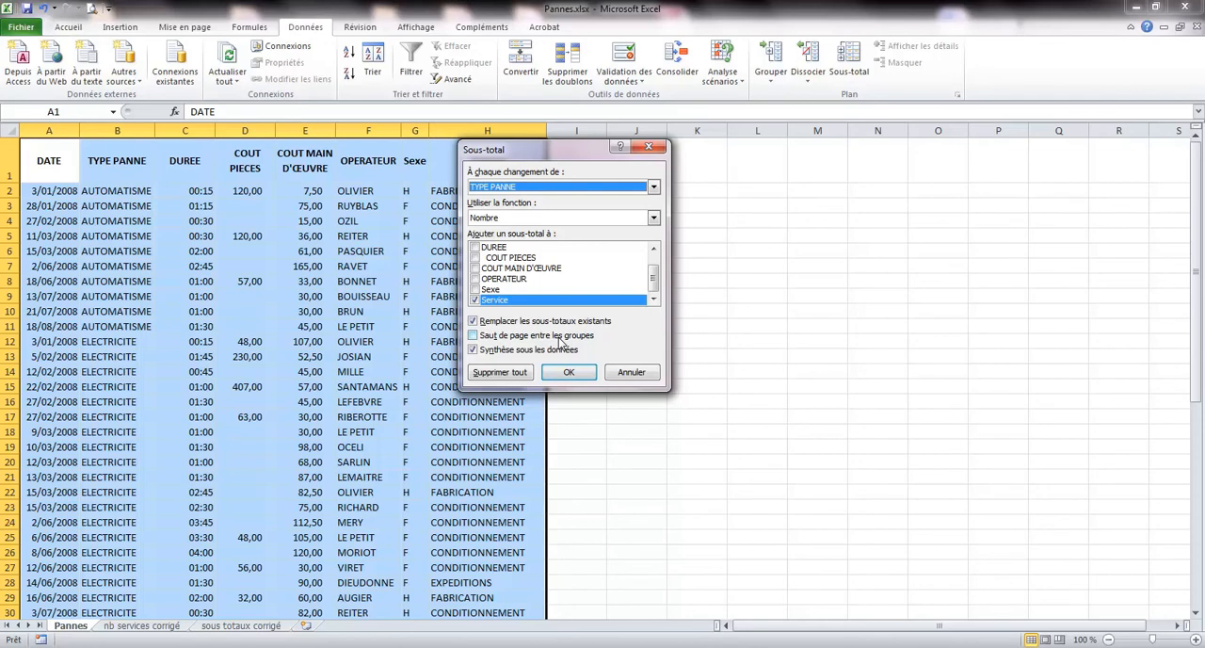
click(566, 373)
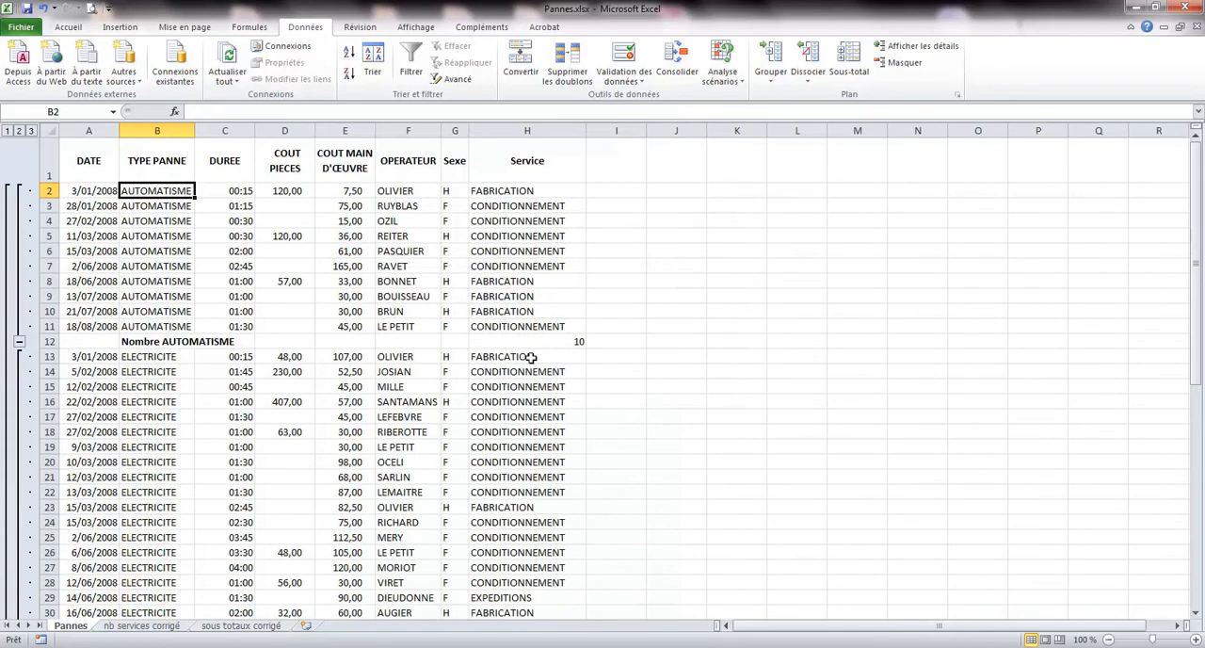
Review the subtotal row of each breakdown type and the overall count at the end of the Pannes list.
scroll(532, 358, down, 6)
scroll(531, 358, up, 4)
scroll(555, 355, down, 6)
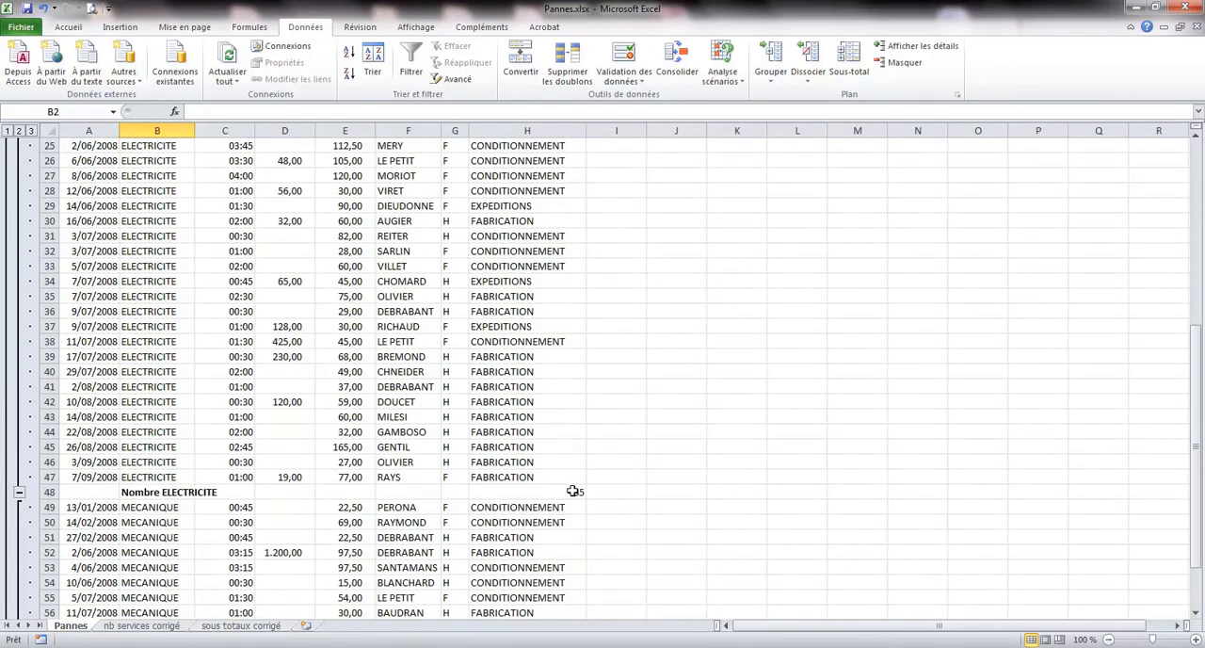
scroll(564, 487, down, 6)
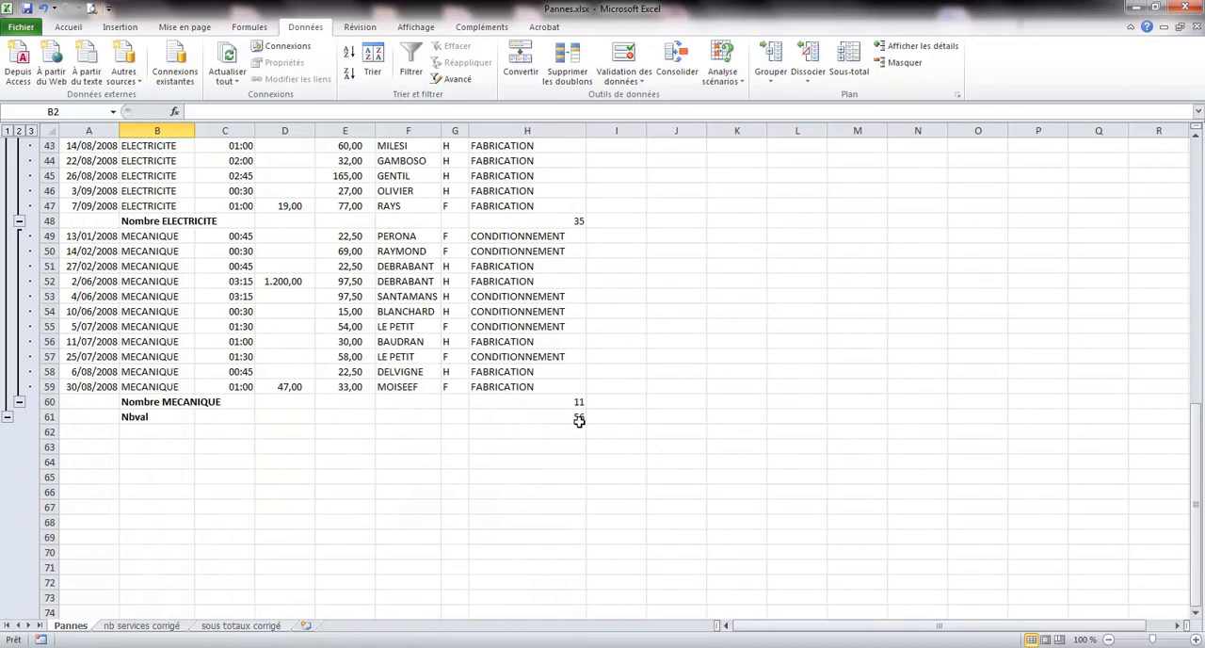
click(162, 402)
scroll(162, 403, up, 13)
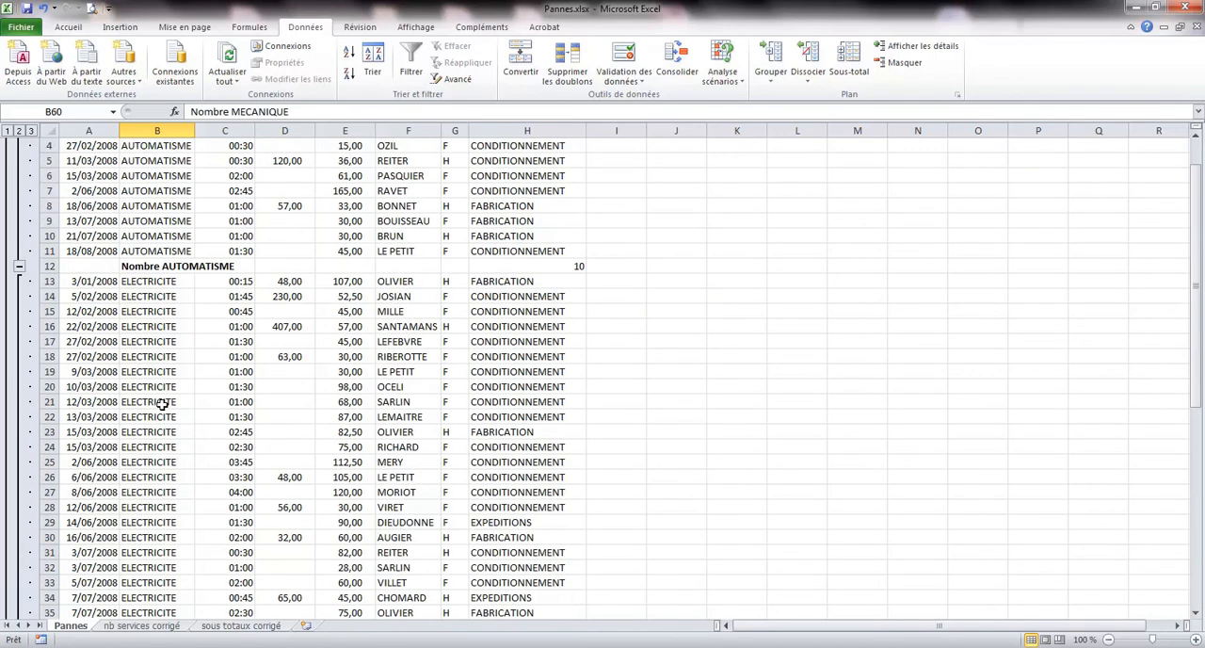
scroll(188, 328, up, 1)
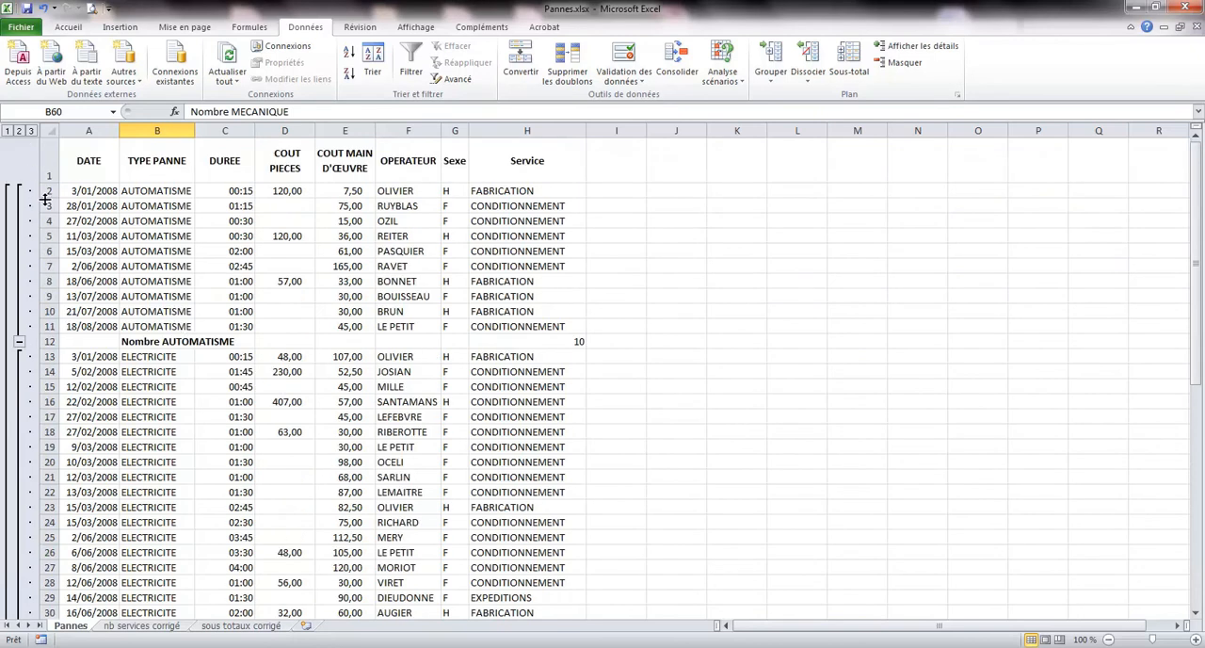
Compare outline levels 1, 2 and 3 of the subtotalled list, finishing with all detail rows shown.
click(7, 131)
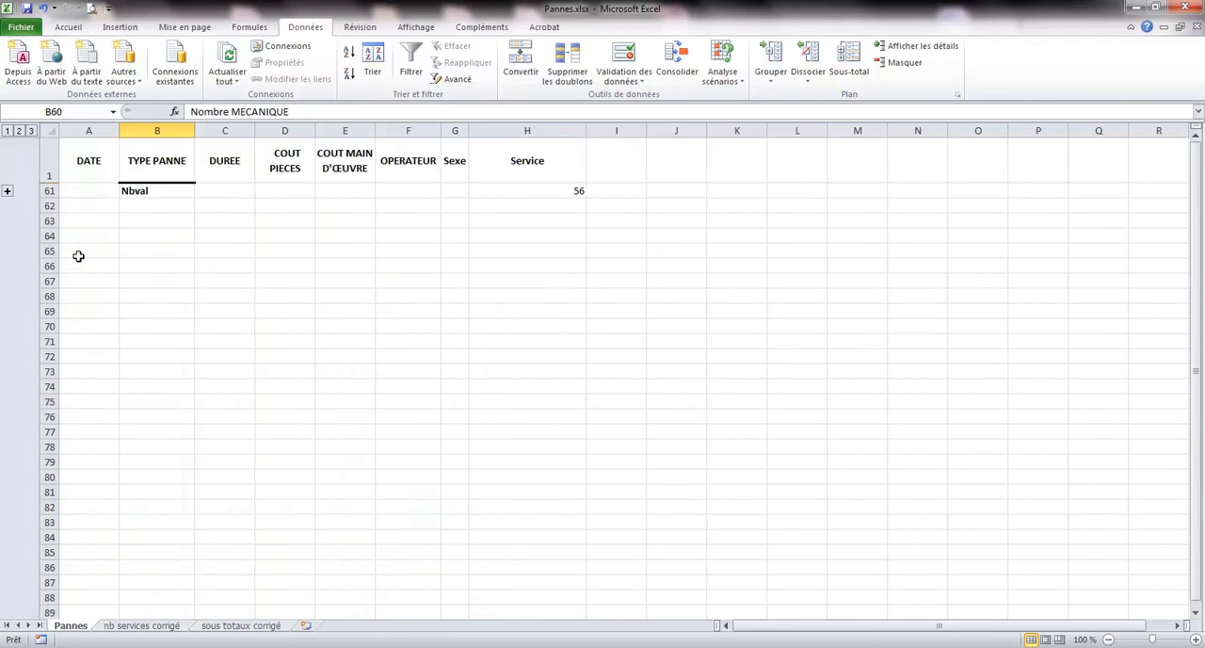
click(7, 190)
click(8, 131)
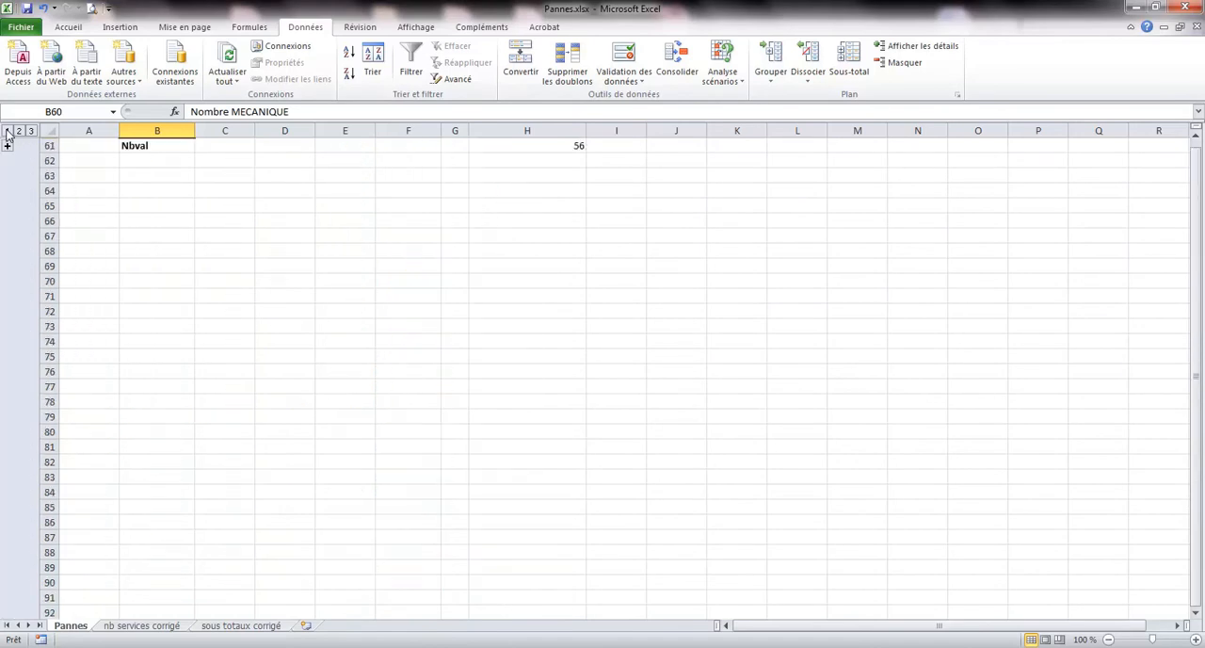
scroll(478, 158, up, 1)
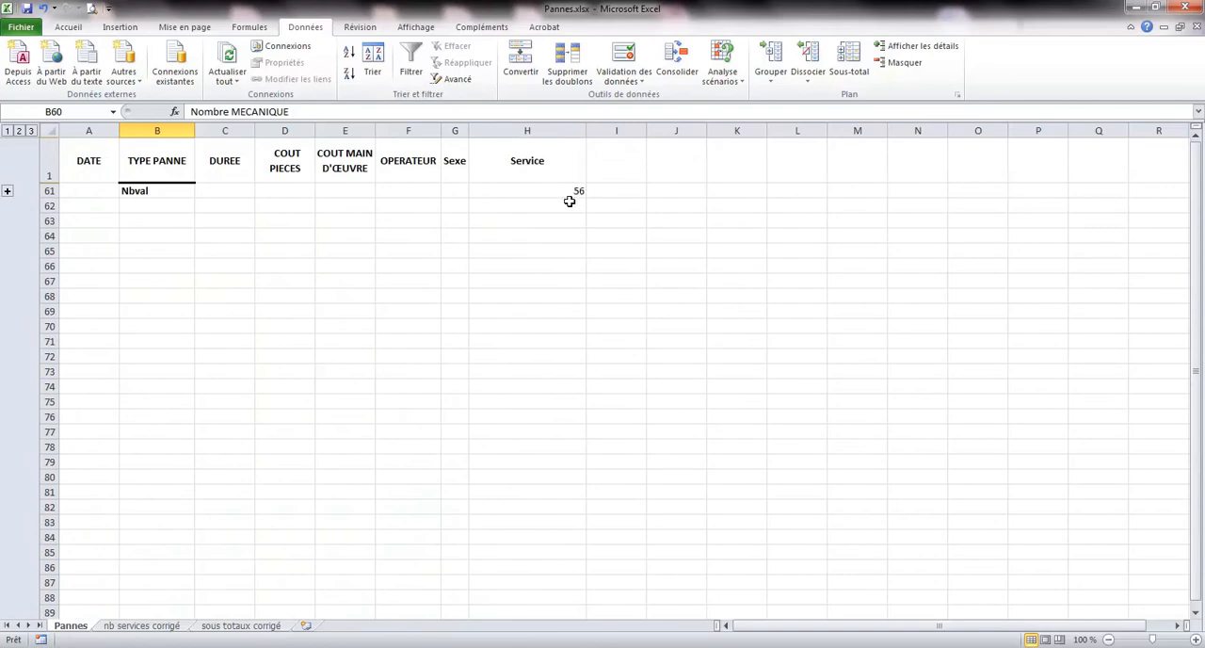
click(19, 132)
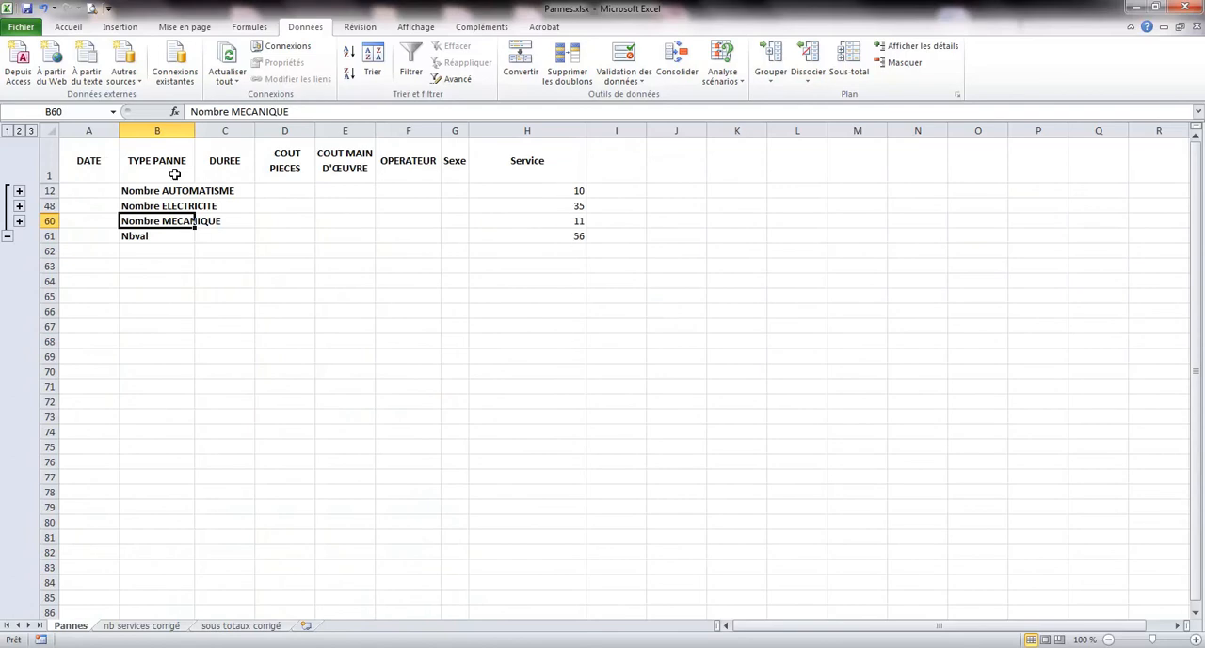
click(31, 131)
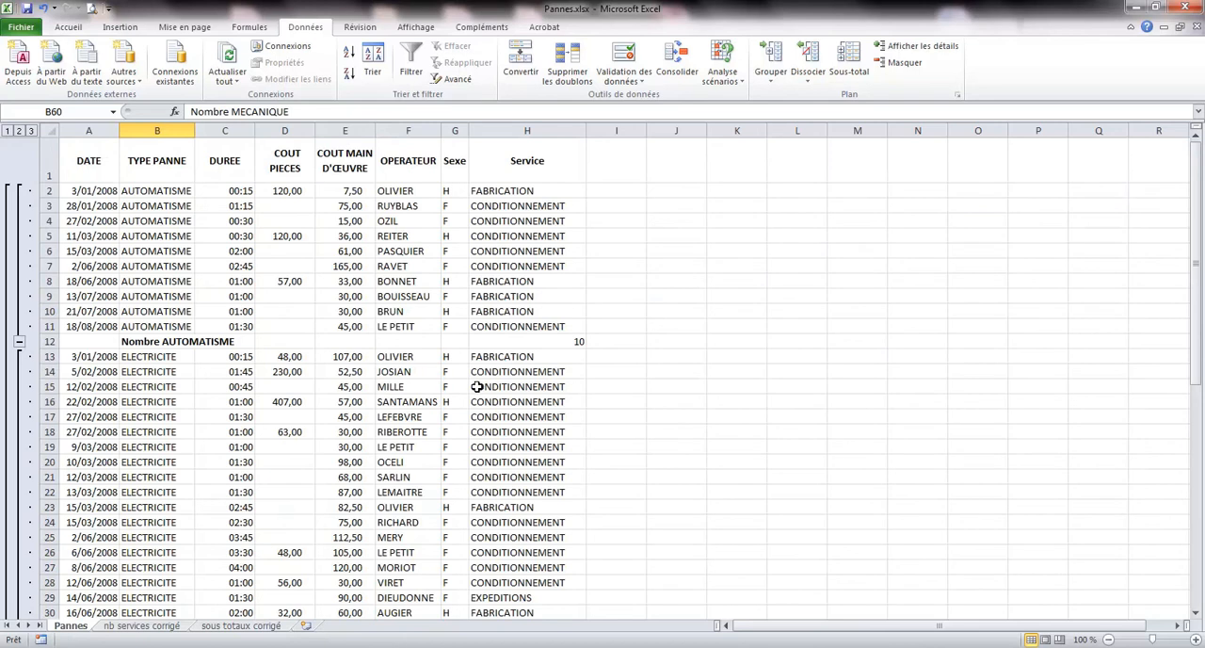
click(8, 130)
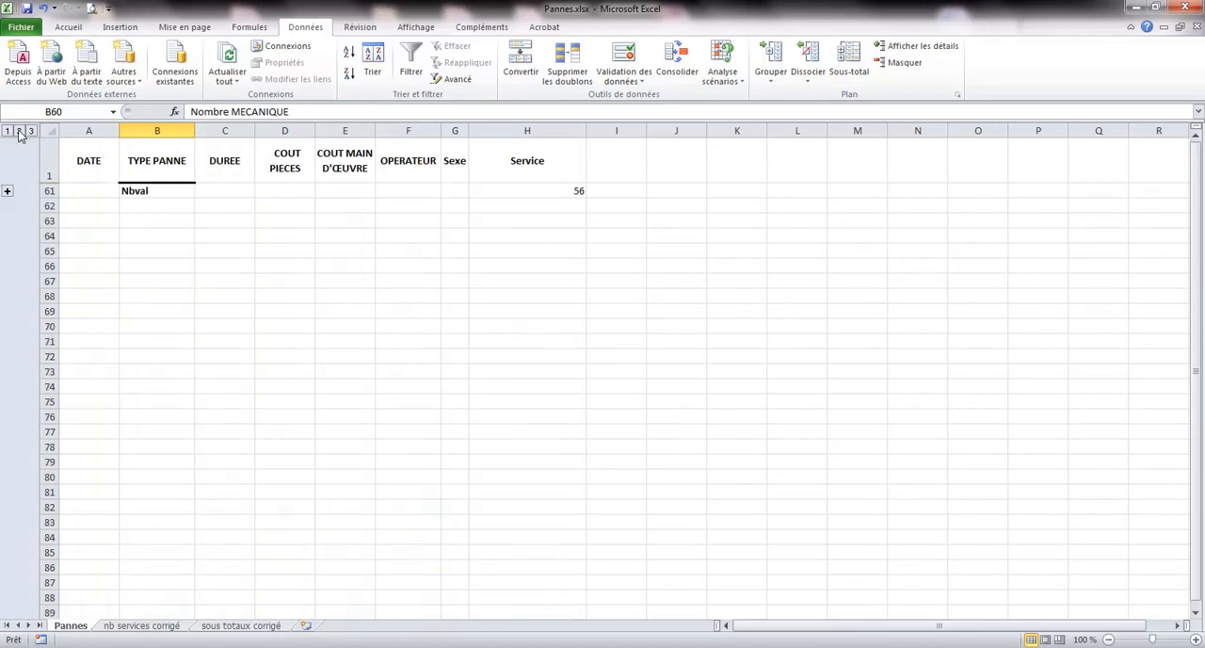
click(19, 131)
click(31, 131)
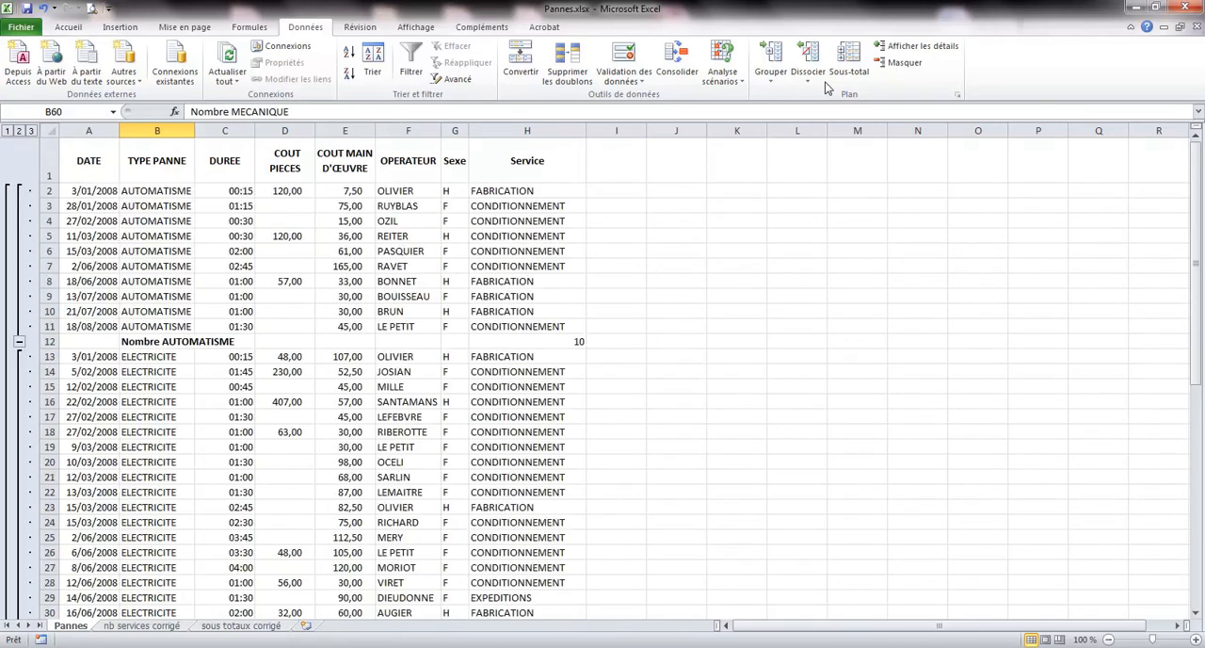
Remove all subtotals from the Pannes list.
click(850, 64)
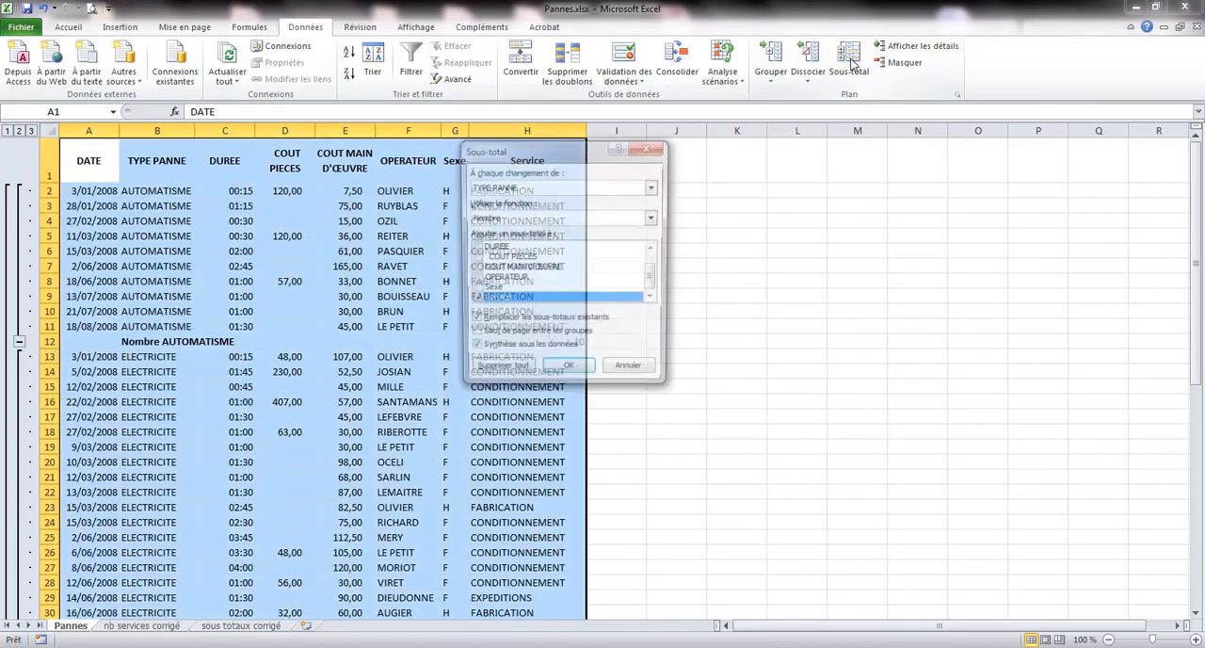
click(499, 373)
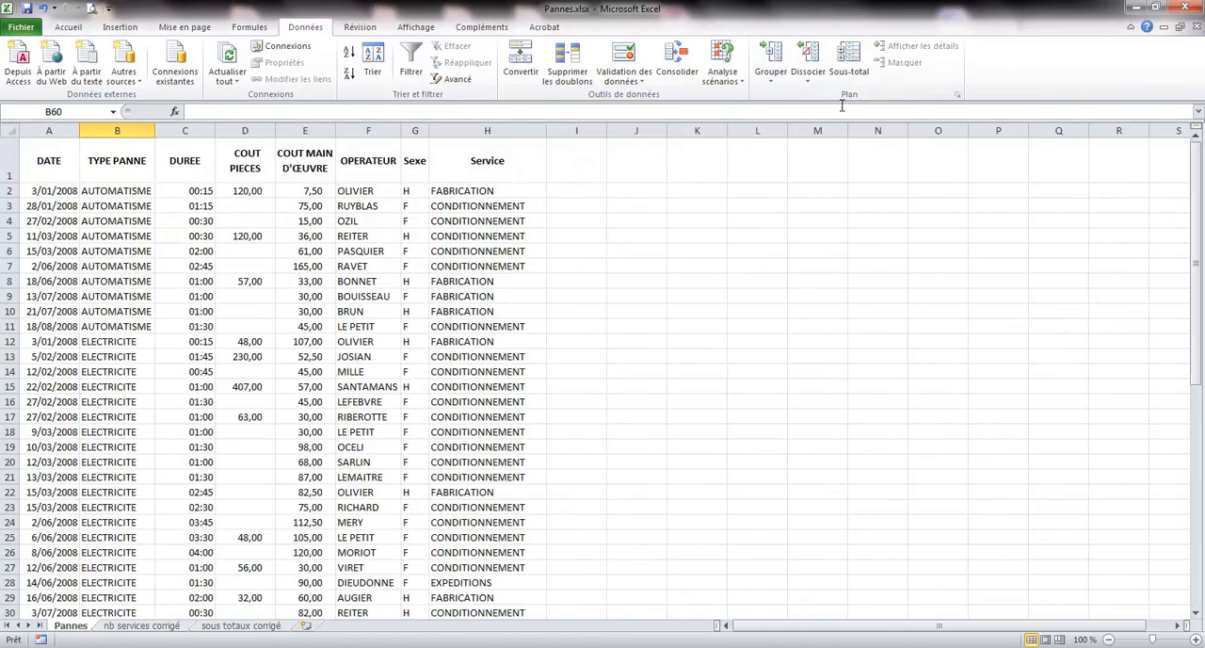
click(848, 75)
click(616, 375)
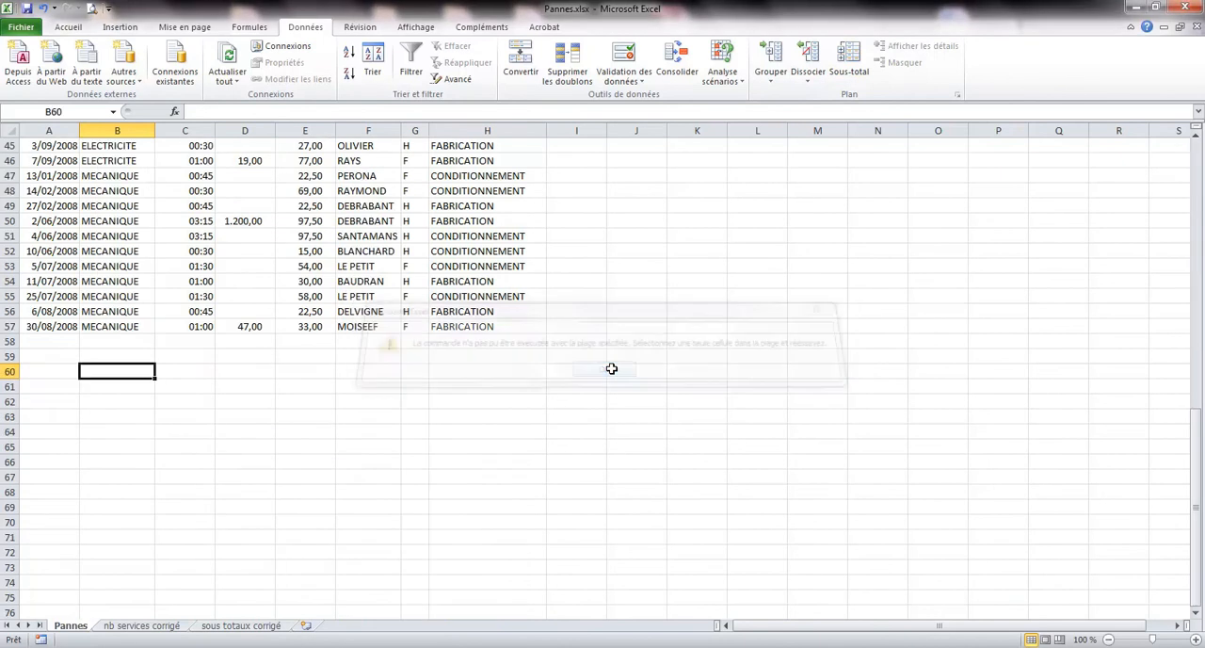
Sort the Pannes list by the Service column from A to Z.
scroll(367, 316, up, 15)
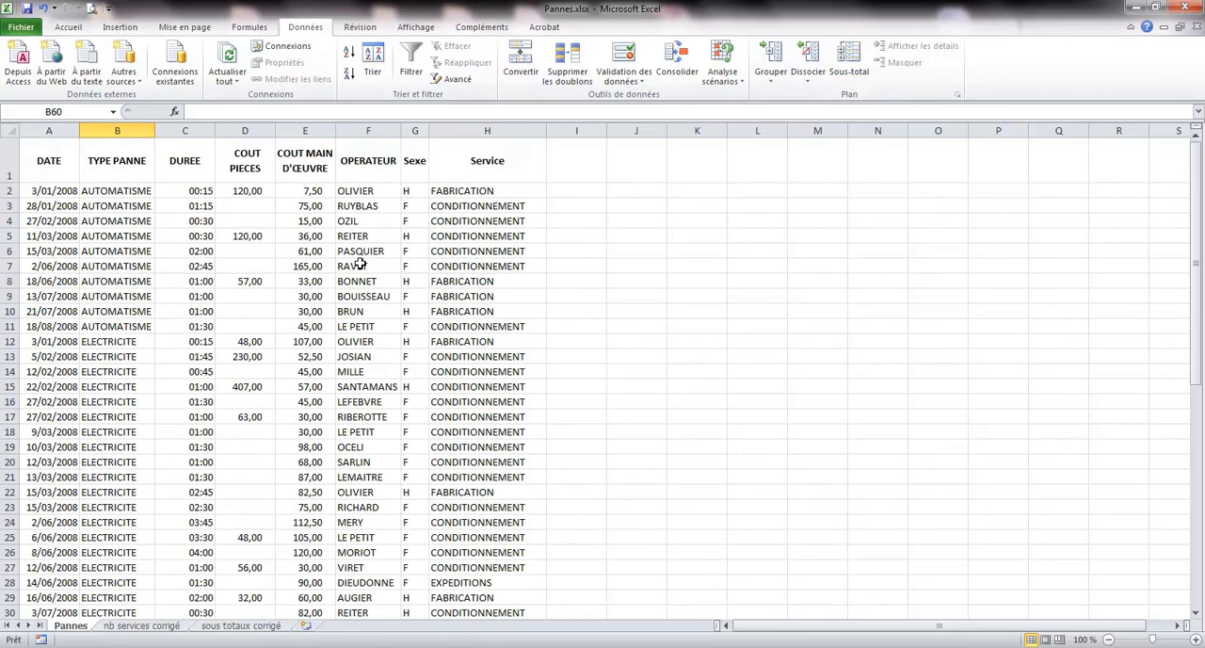
click(452, 192)
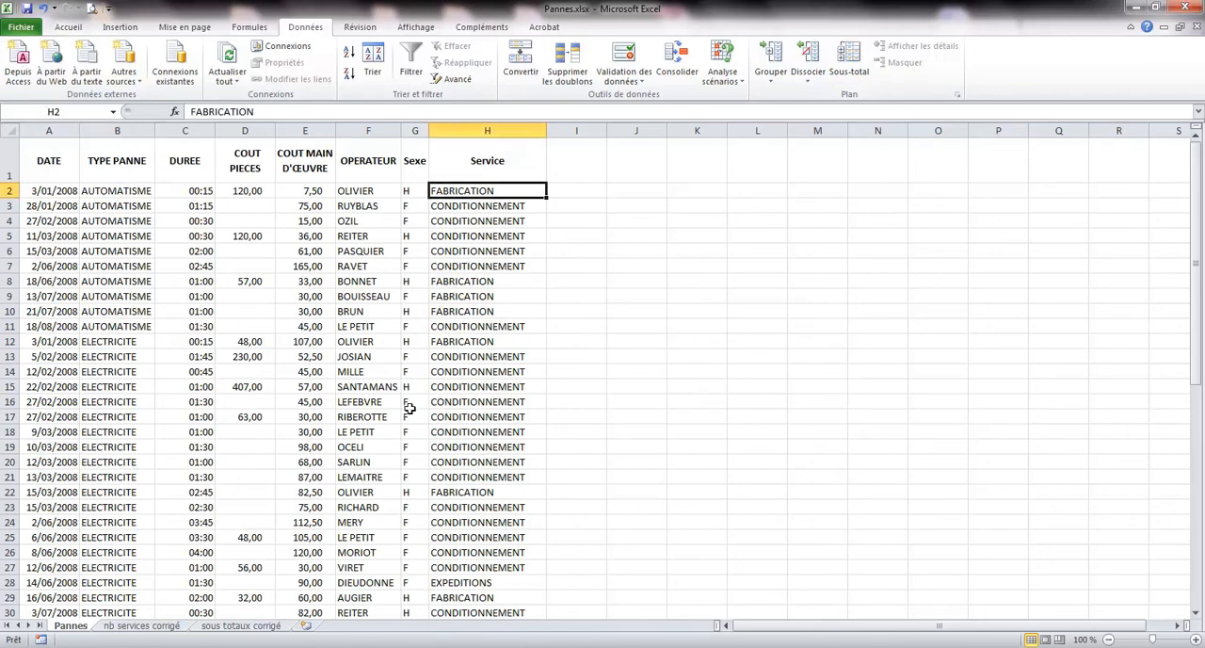
click(350, 57)
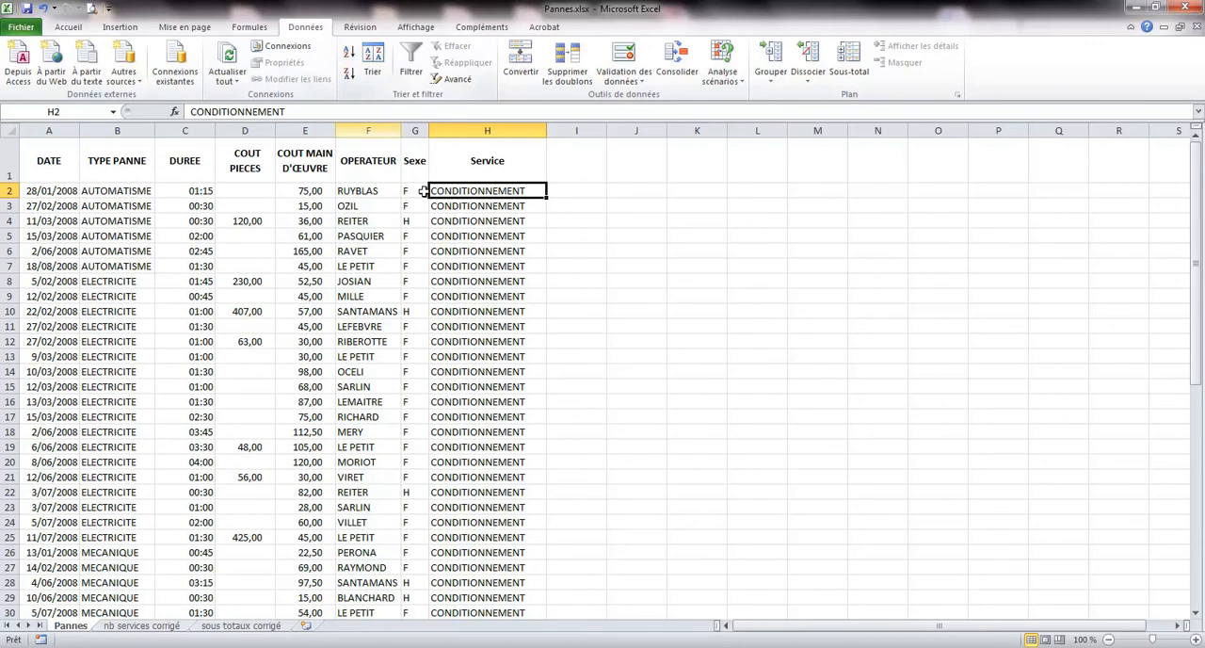
Add subtotals to the Pannes list that count (Nombre) the Service column at each change of Service.
scroll(495, 346, down, 9)
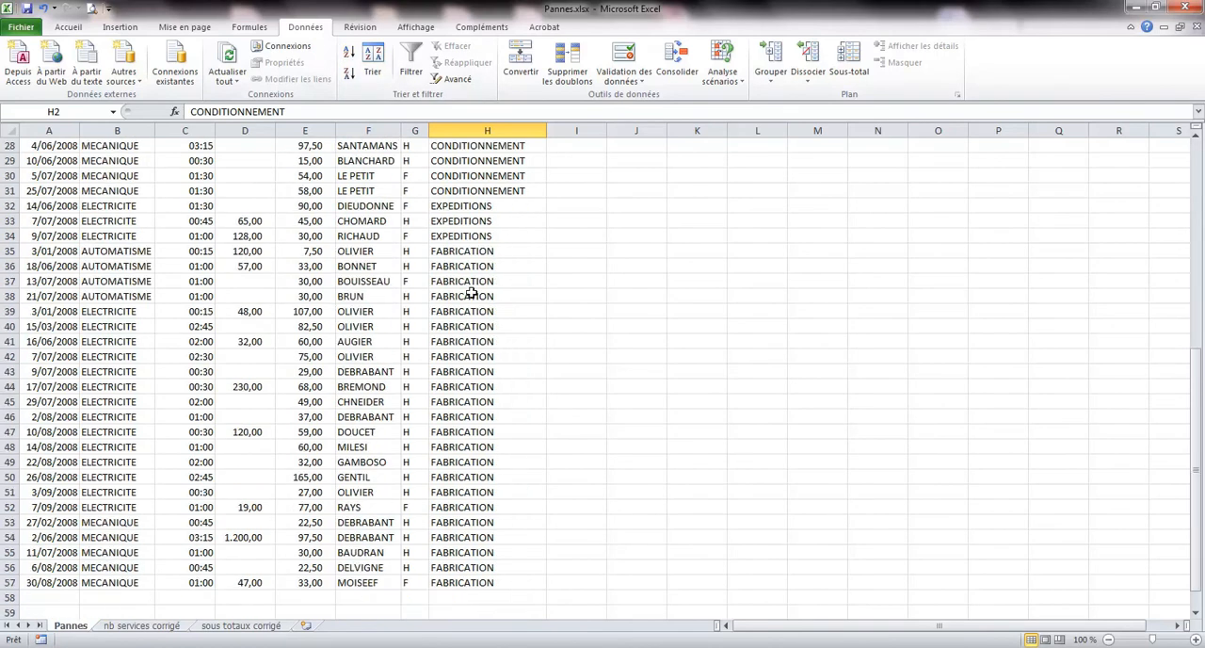
scroll(474, 361, up, 9)
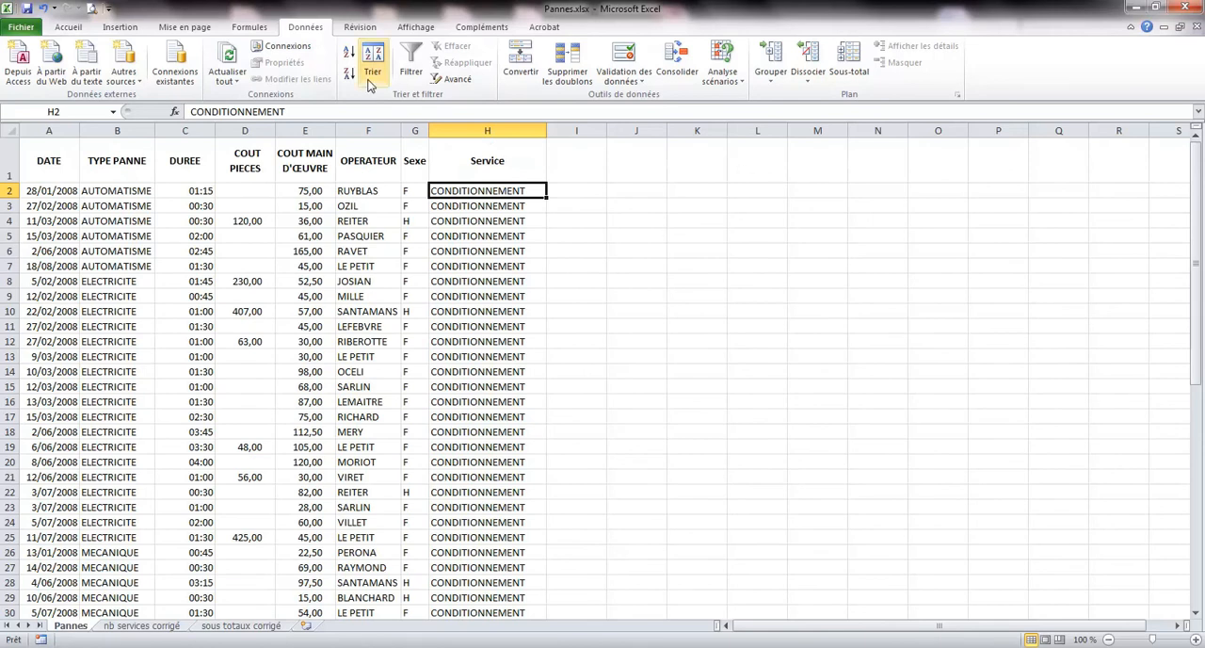
click(851, 62)
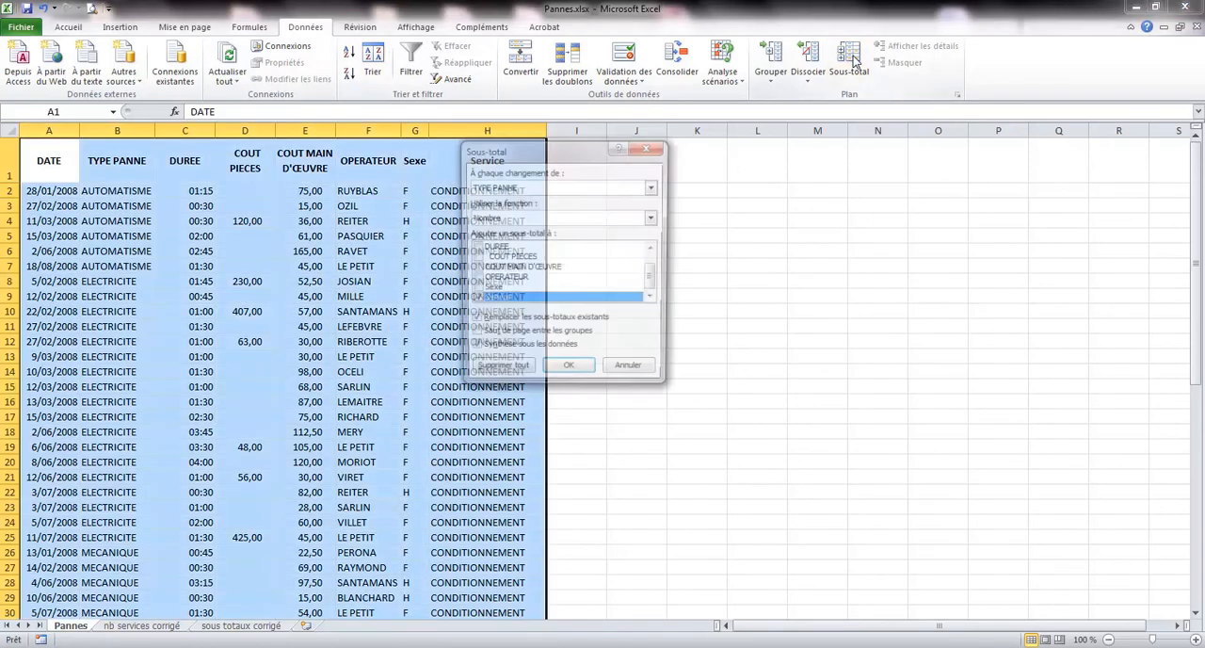
click(654, 188)
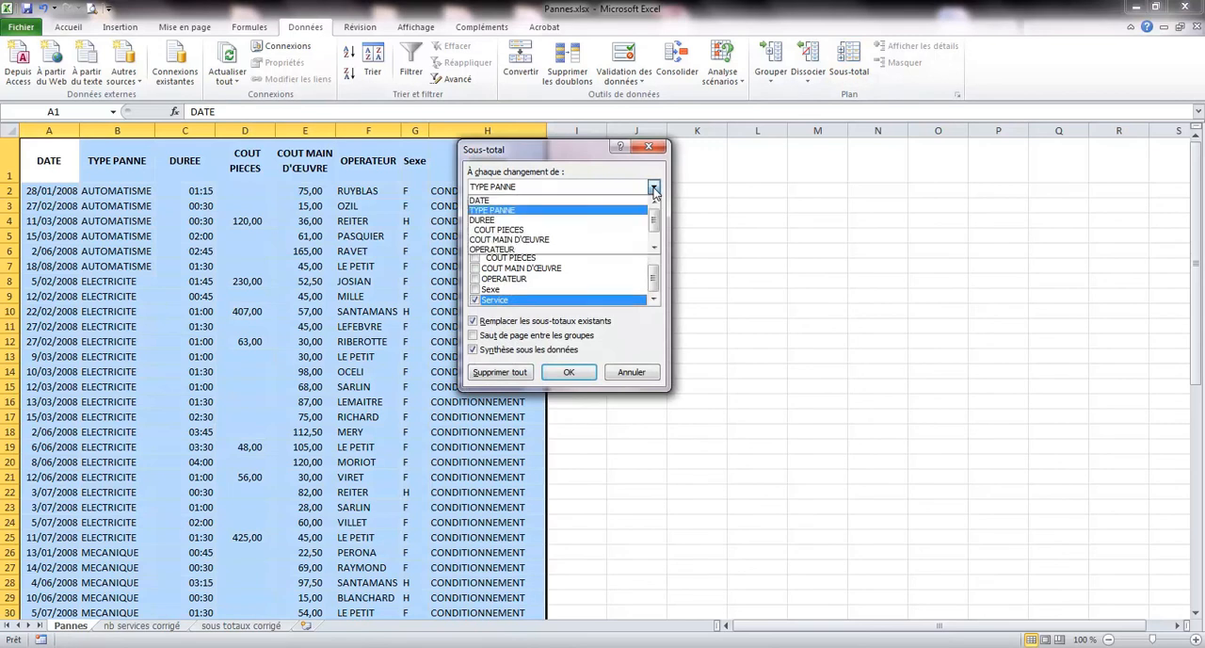
scroll(514, 237, down, 1)
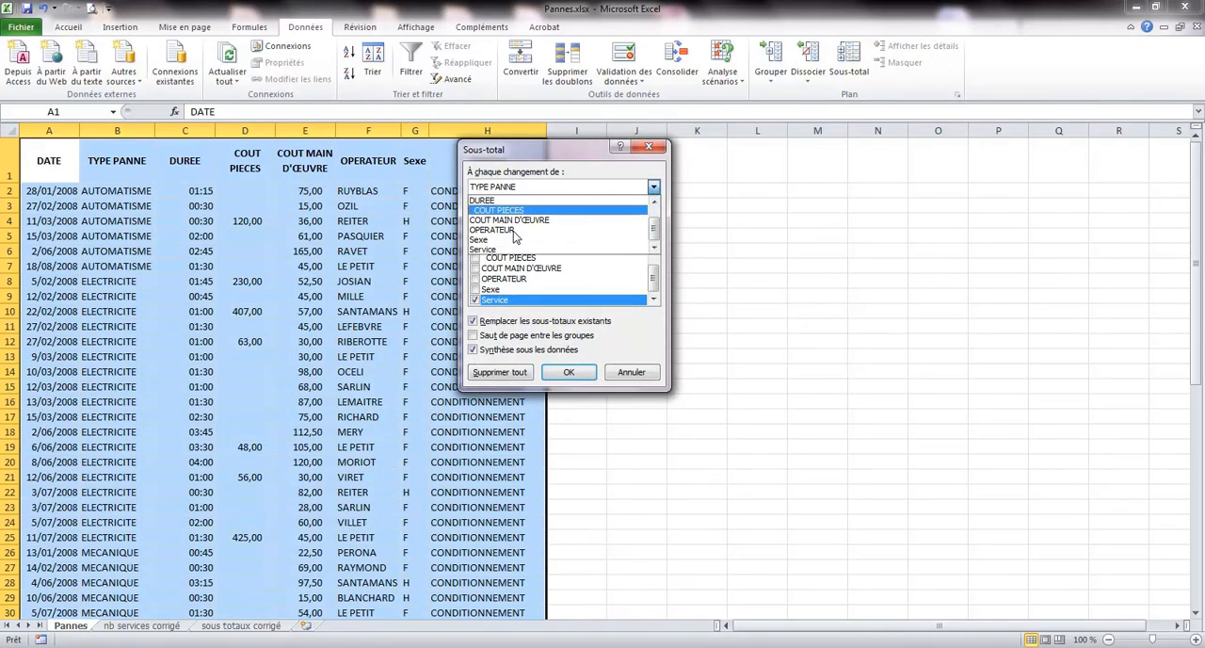
click(503, 251)
drag(527, 150, 677, 151)
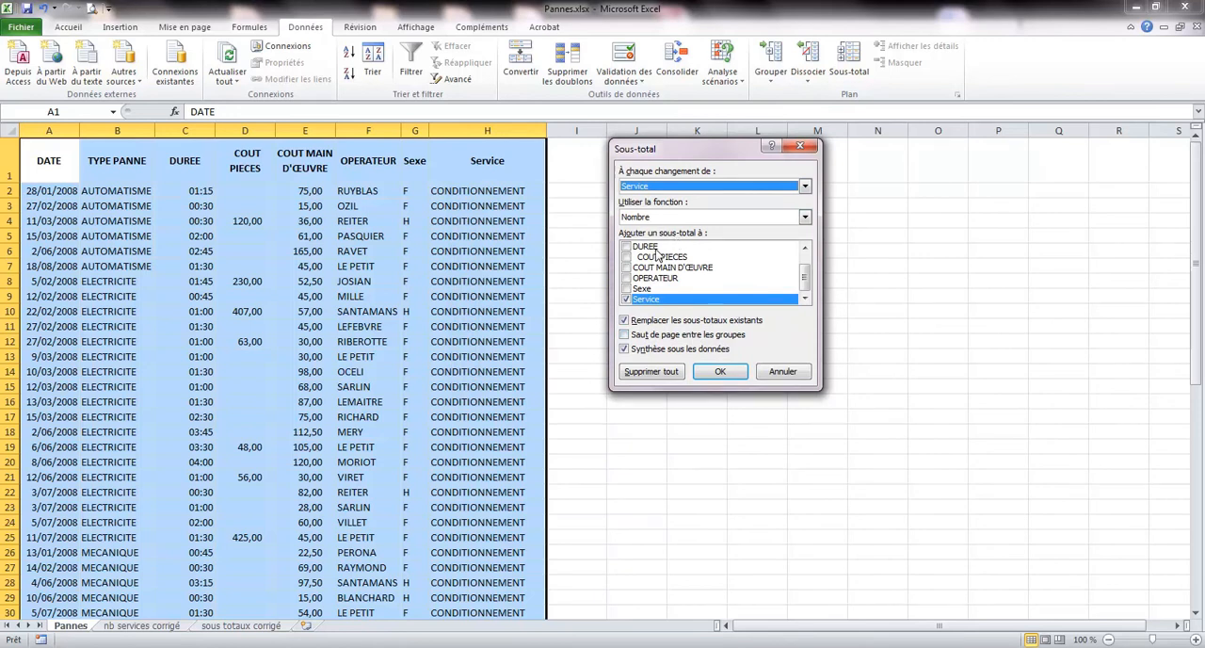
click(720, 371)
Widen the Sexe column to fit the full labels of the service subtotal rows.
scroll(646, 404, down, 4)
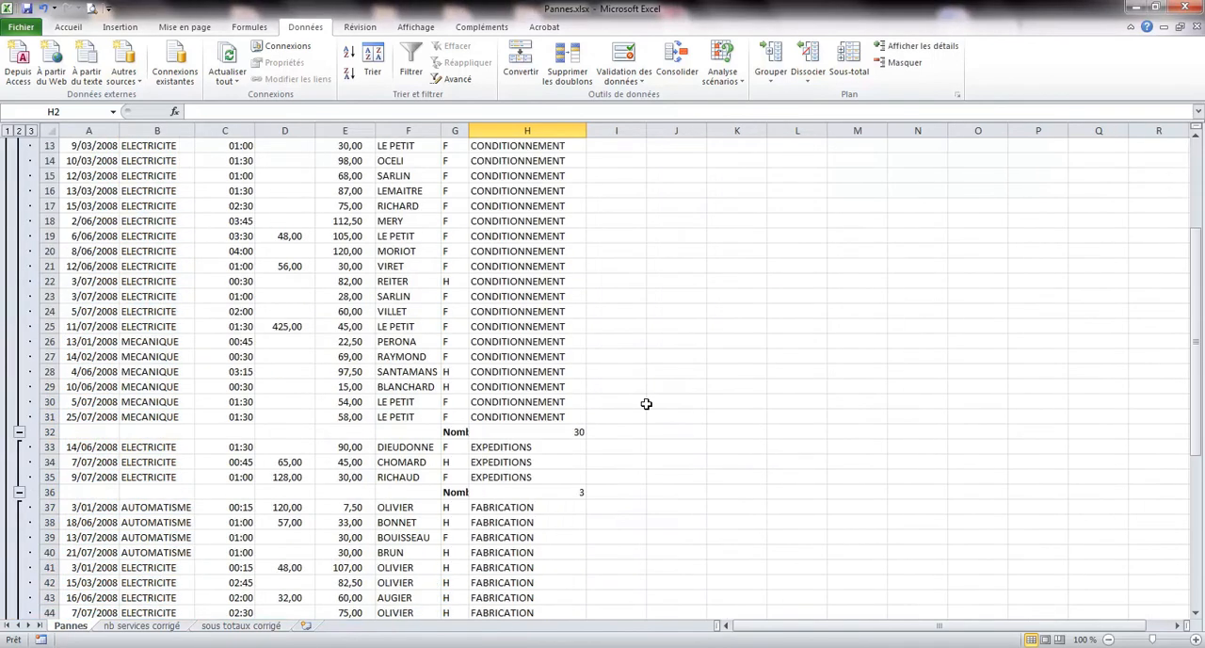
scroll(586, 430, up, 4)
scroll(585, 430, down, 4)
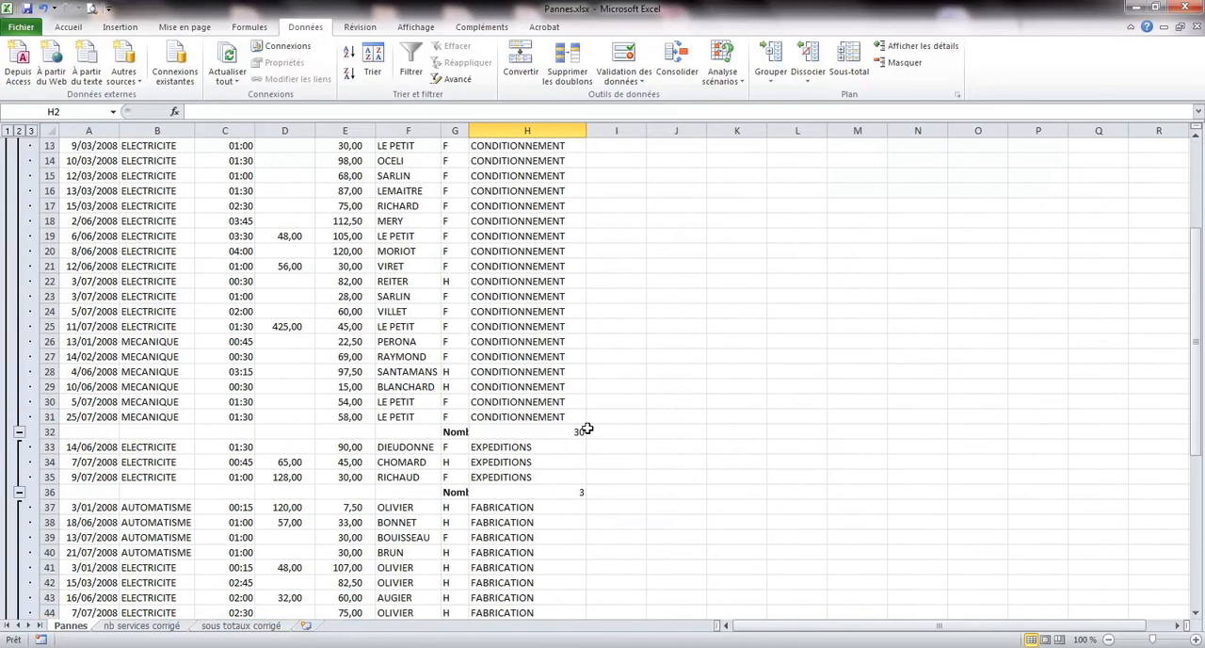
double_click(467, 129)
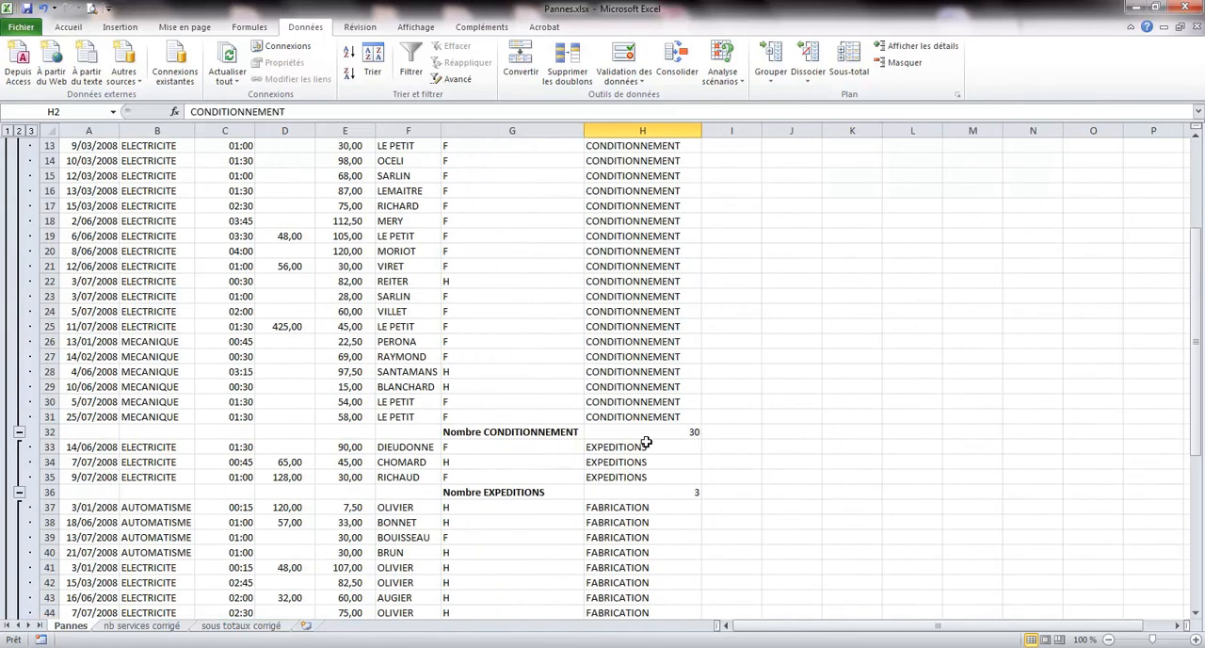
Check the service subtotals at the end of the list and compare outline levels 1, 2 and 3, finishing with all details shown.
scroll(697, 444, down, 4)
scroll(711, 417, down, 5)
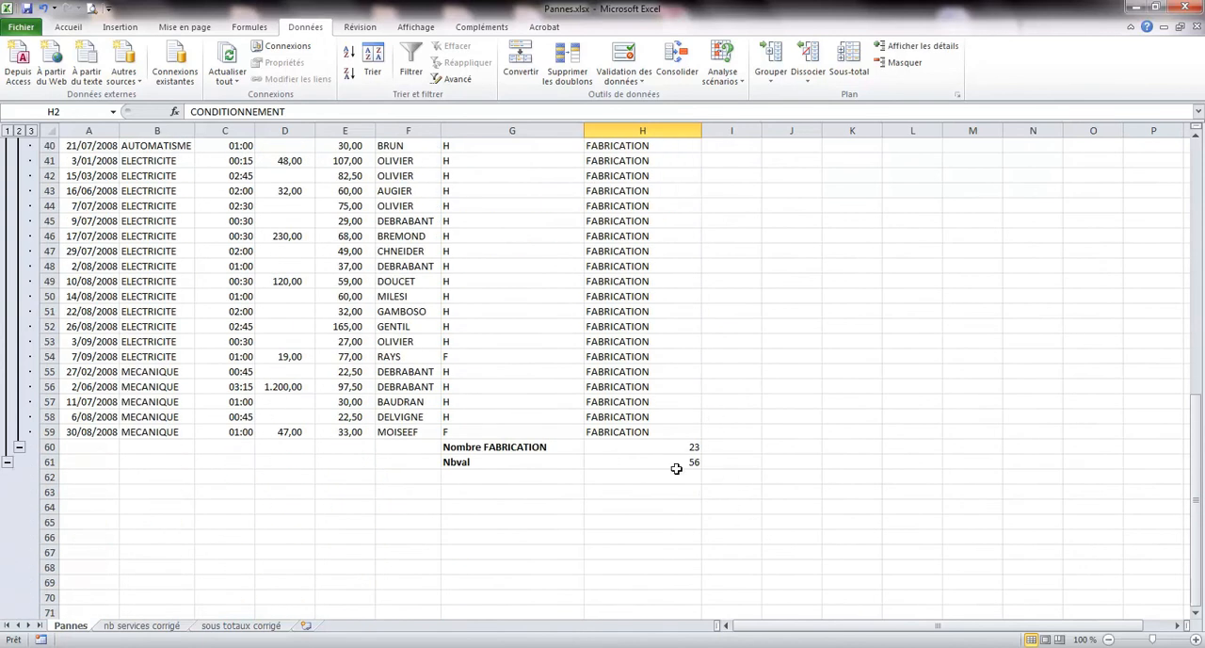
click(8, 131)
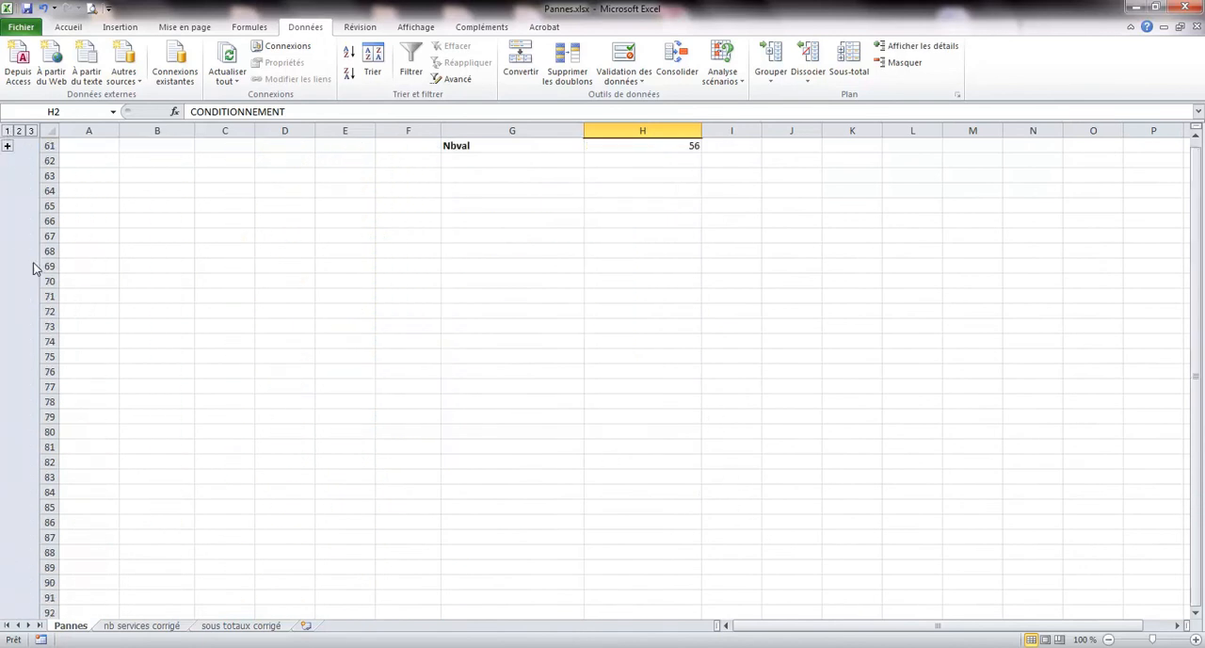
scroll(17, 254, up, 2)
click(19, 130)
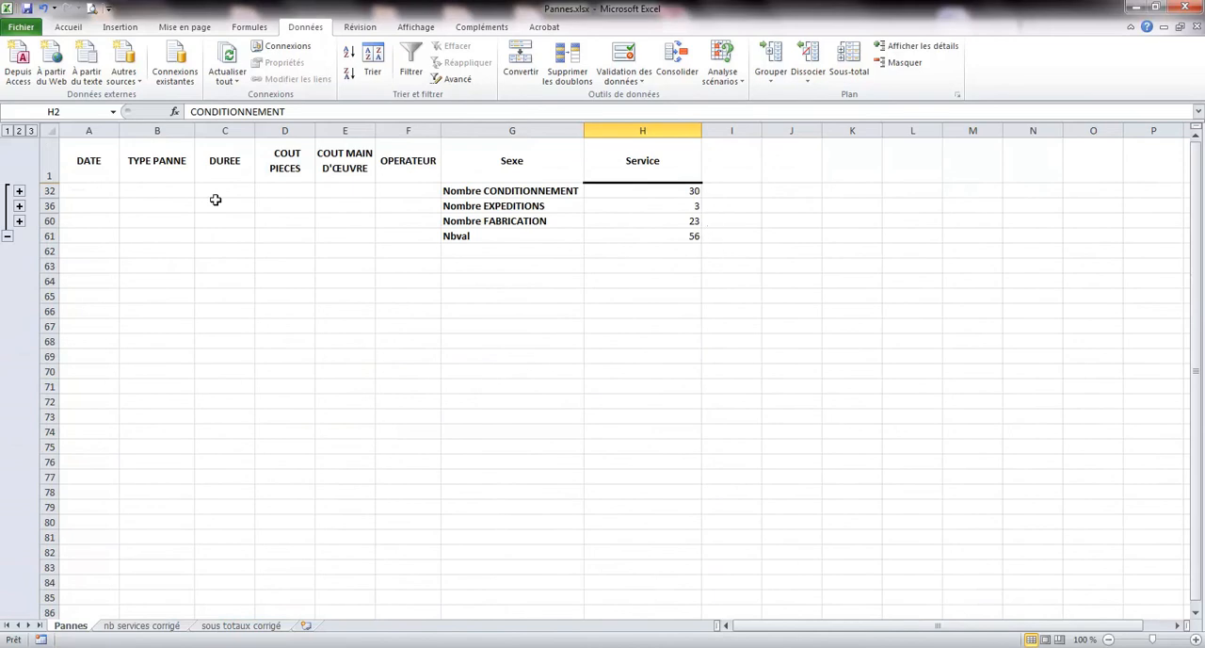
click(30, 131)
Examine the formula behind the CONDITIONNEMENT count in cell H32.
scroll(495, 270, down, 6)
scroll(495, 269, up, 6)
scroll(495, 269, down, 5)
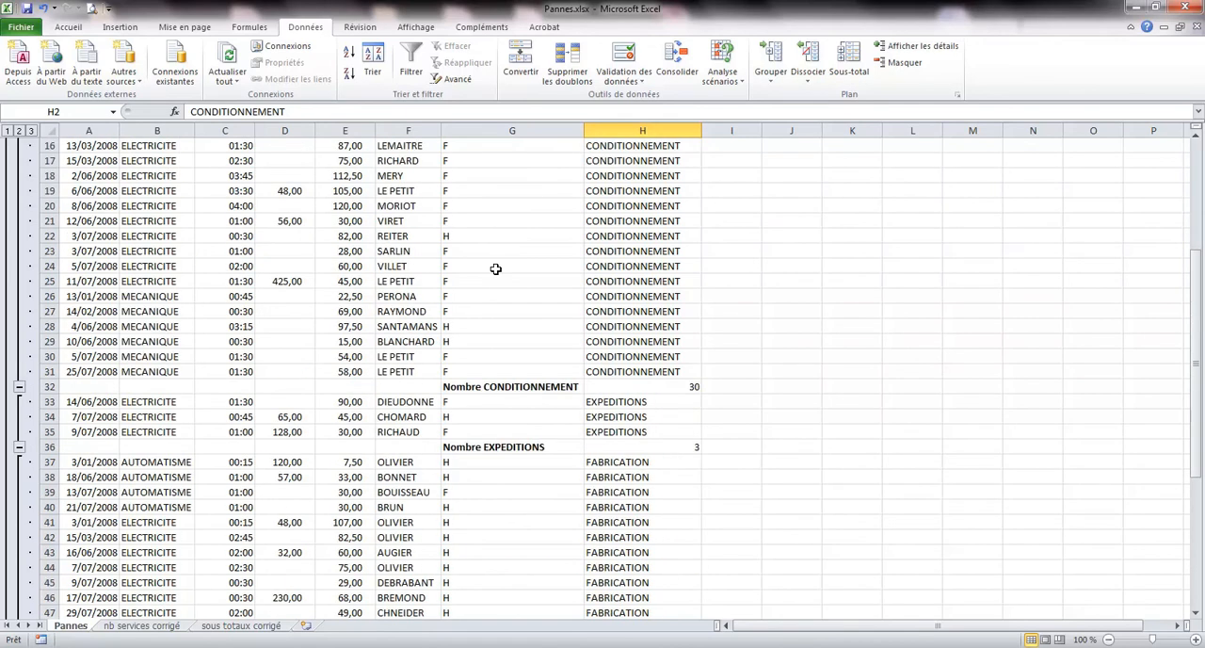
click(667, 387)
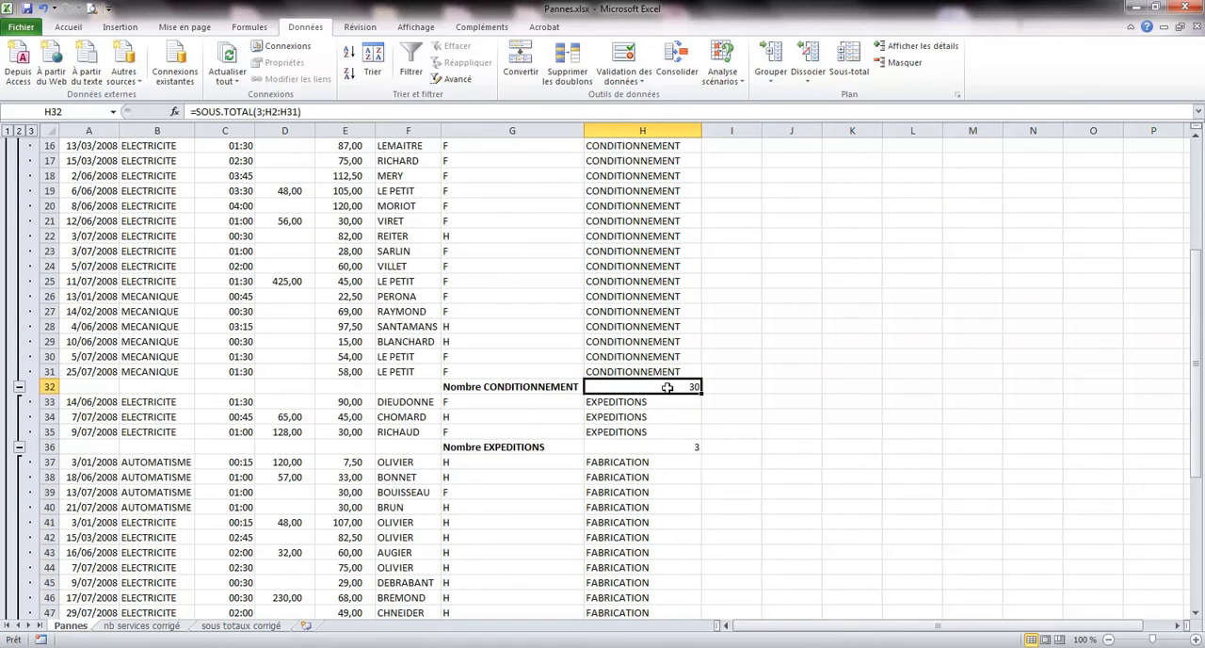
Remove all the service subtotals from the Pannes list.
scroll(668, 387, up, 5)
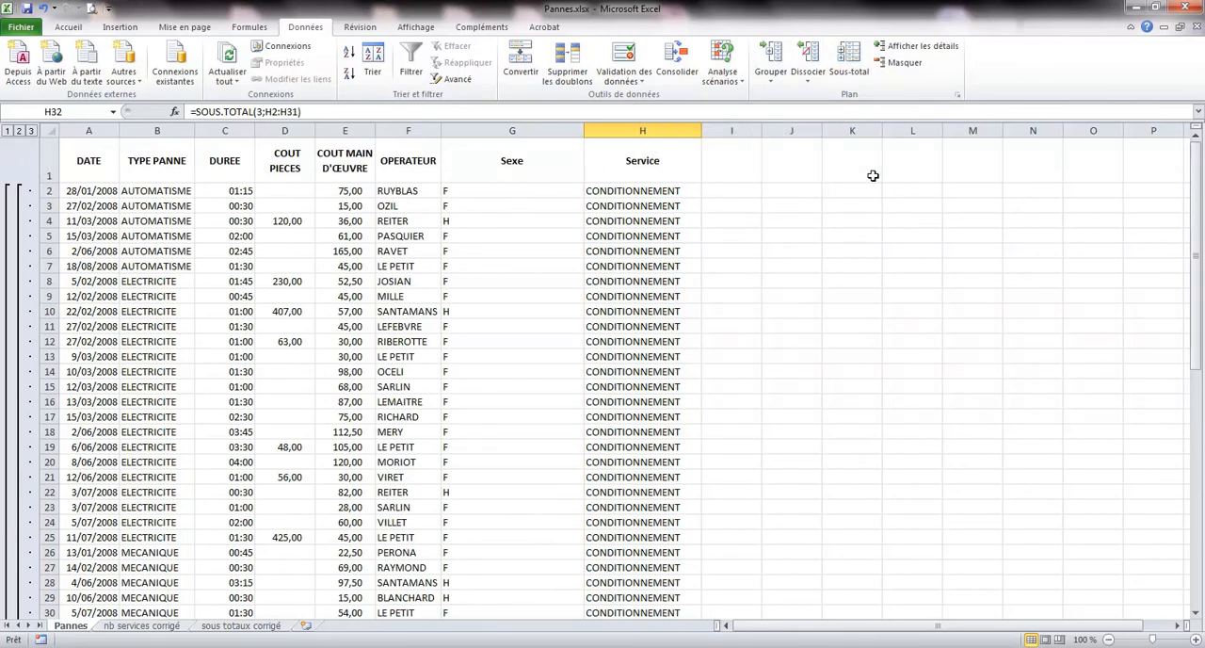
click(855, 58)
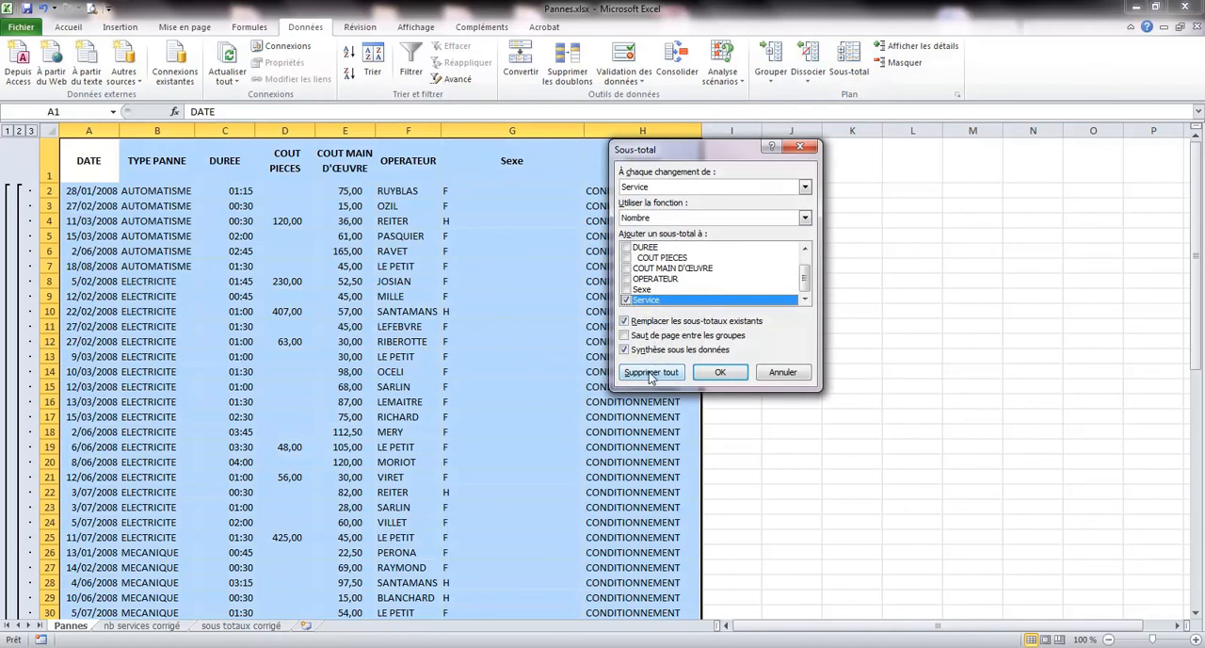
click(653, 374)
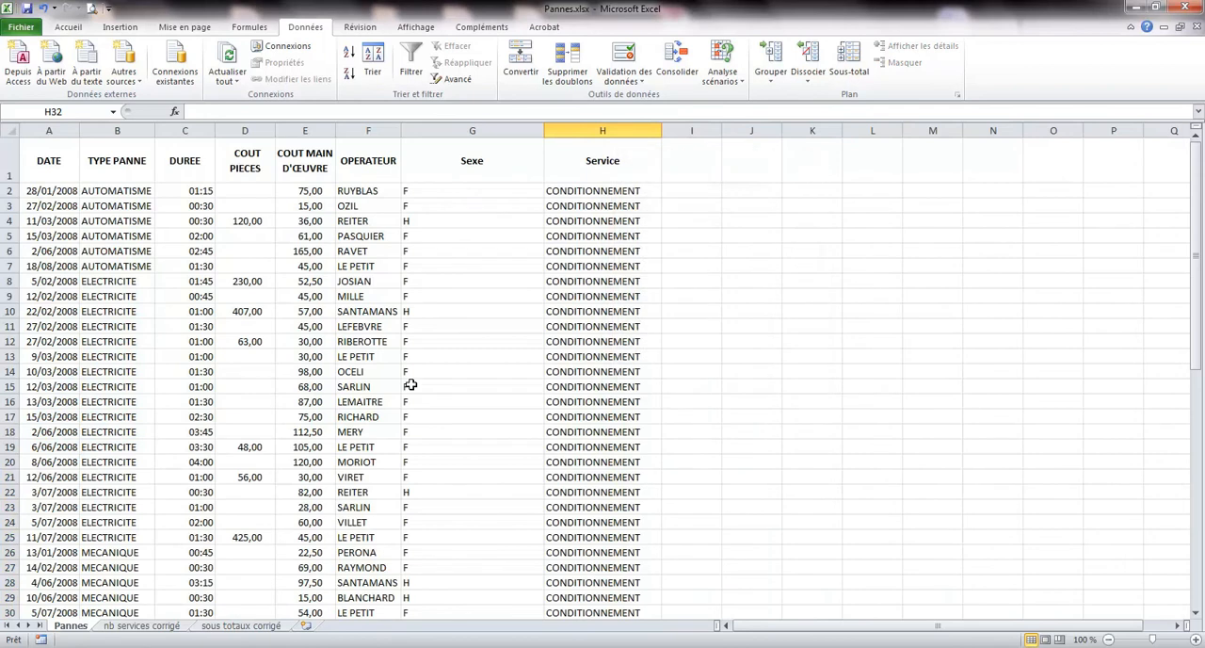